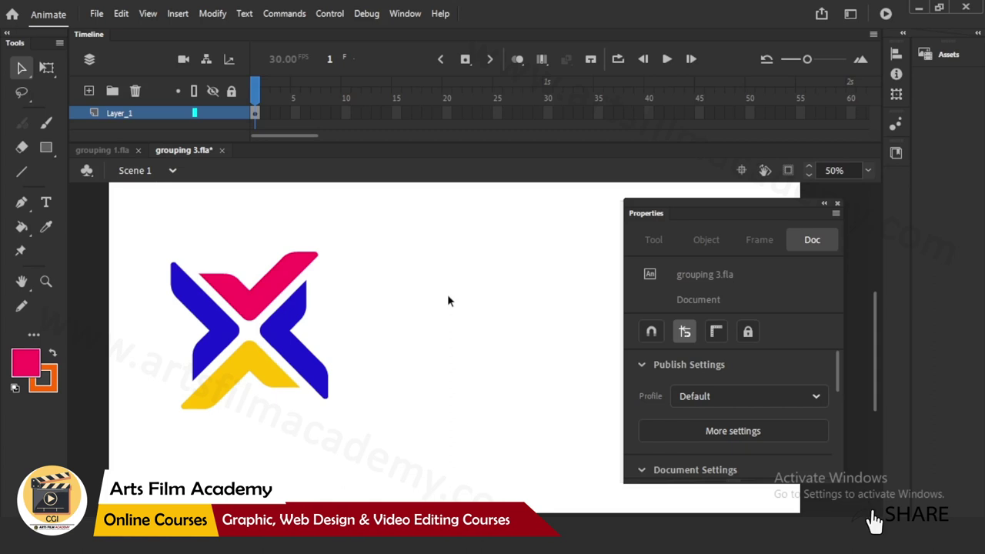
left_click_drag(247, 402, 399, 223)
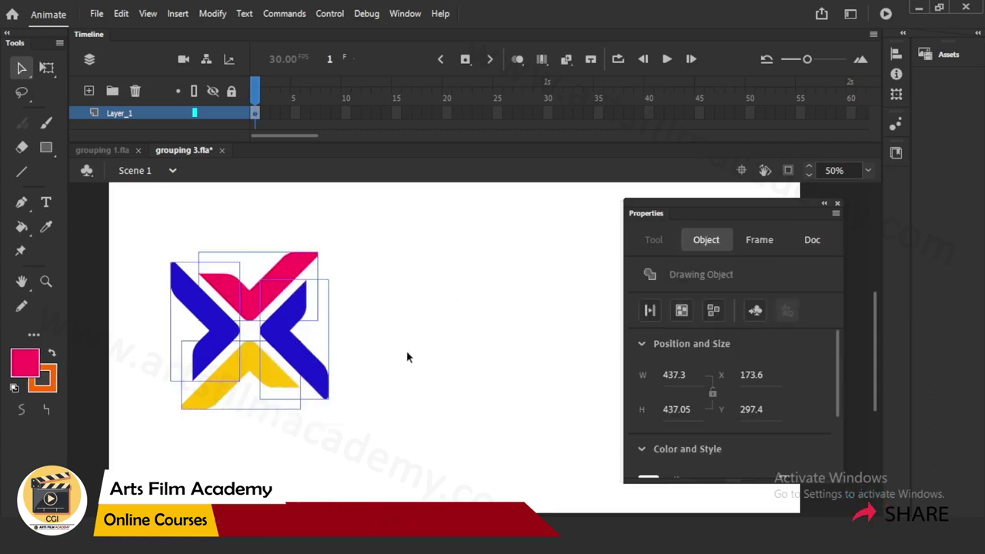
left_click(408, 354)
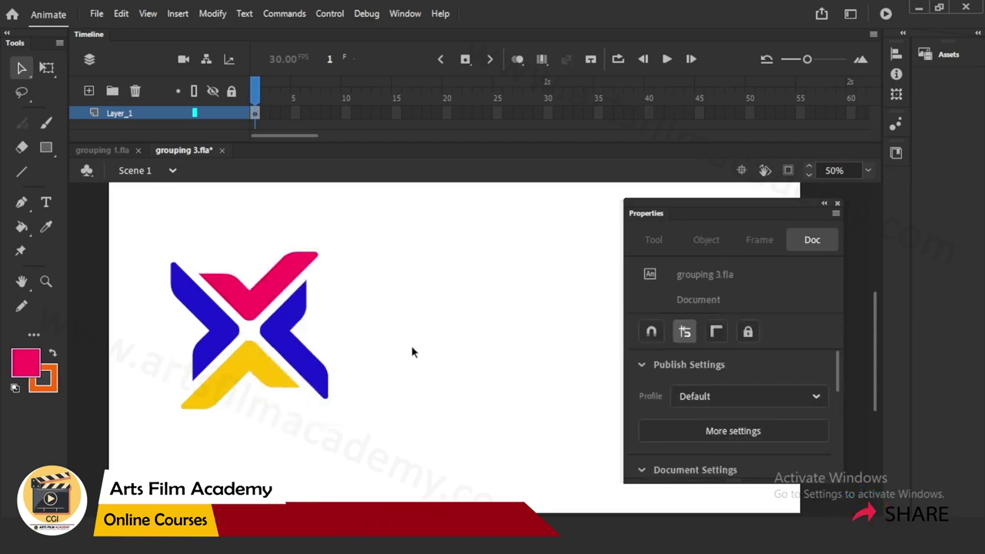
left_click(113, 150)
left_click_drag(418, 295, 357, 292)
left_click(183, 150)
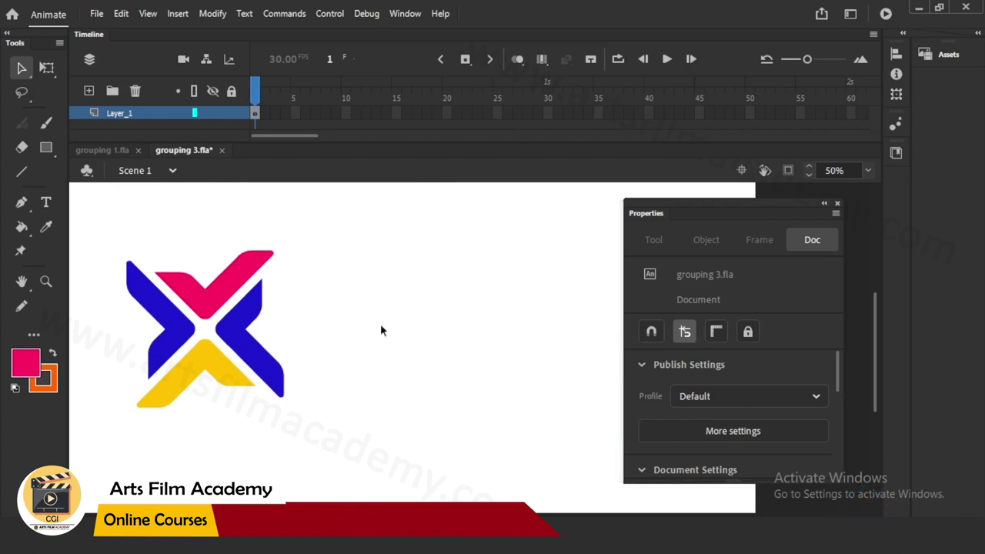
Select the logo's pieces together and individually to examine their object type and properties.
left_click_drag(647, 216, 684, 242)
left_click_drag(275, 260, 225, 364)
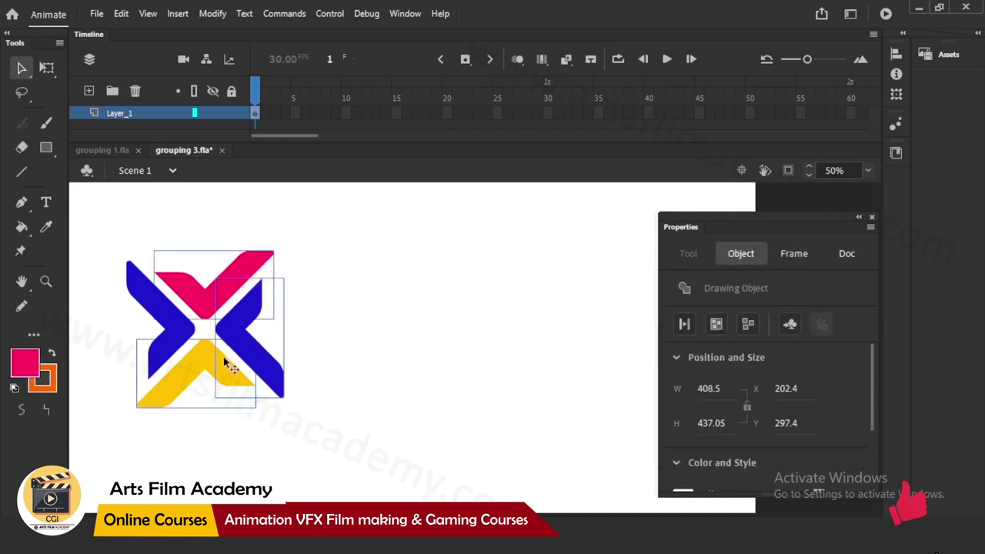
left_click(122, 262, "shift")
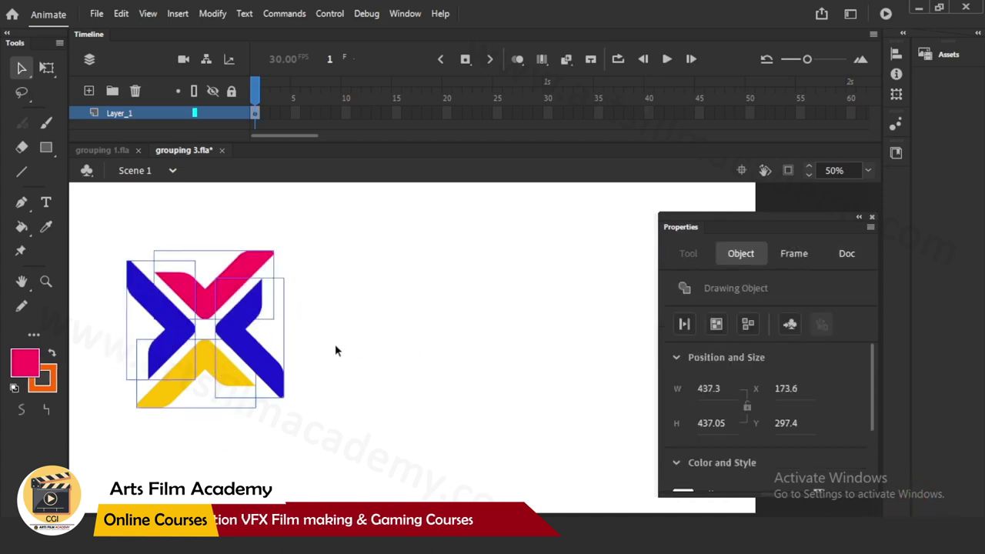
left_click(334, 344)
left_click(266, 305)
left_click(201, 302)
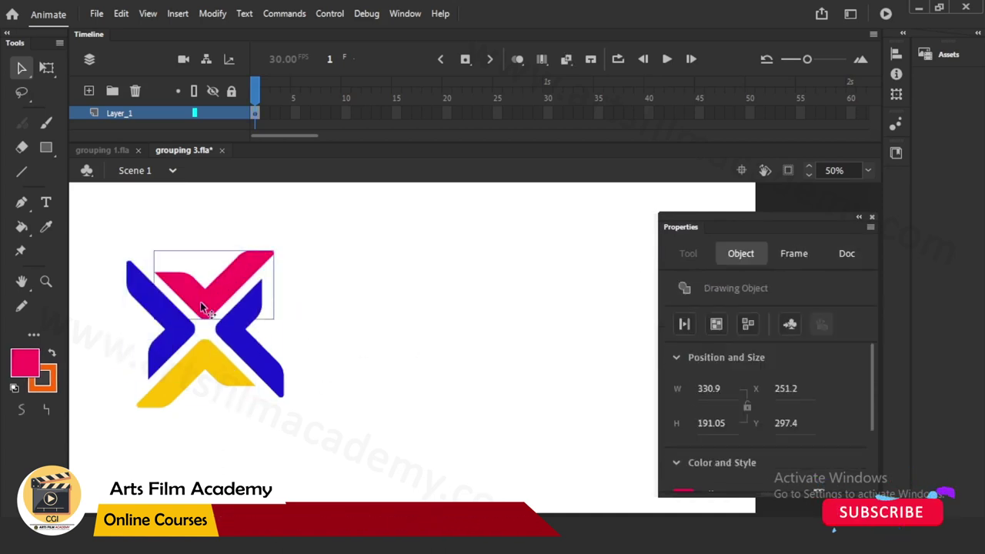
left_click(169, 318)
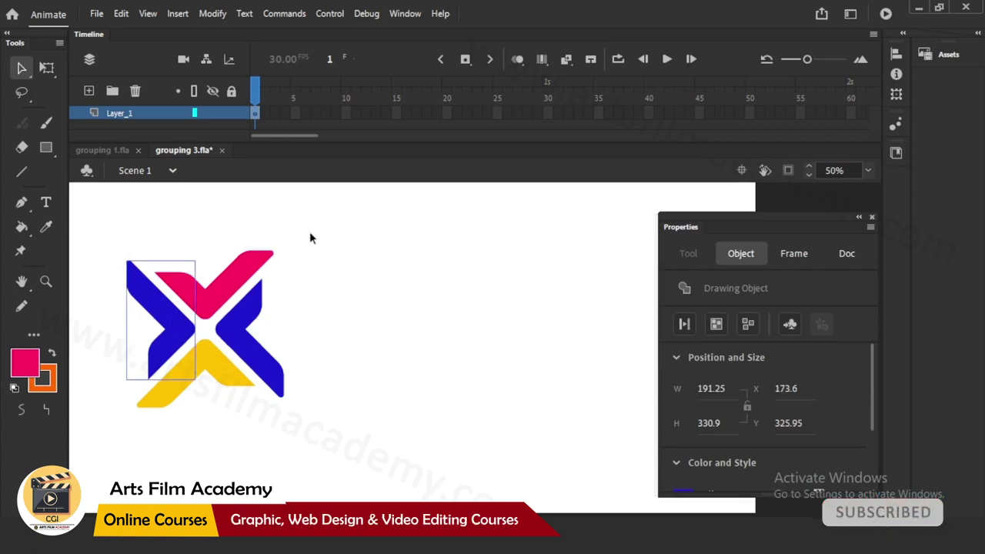
left_click_drag(310, 235, 173, 423)
left_click_drag(679, 229, 619, 211)
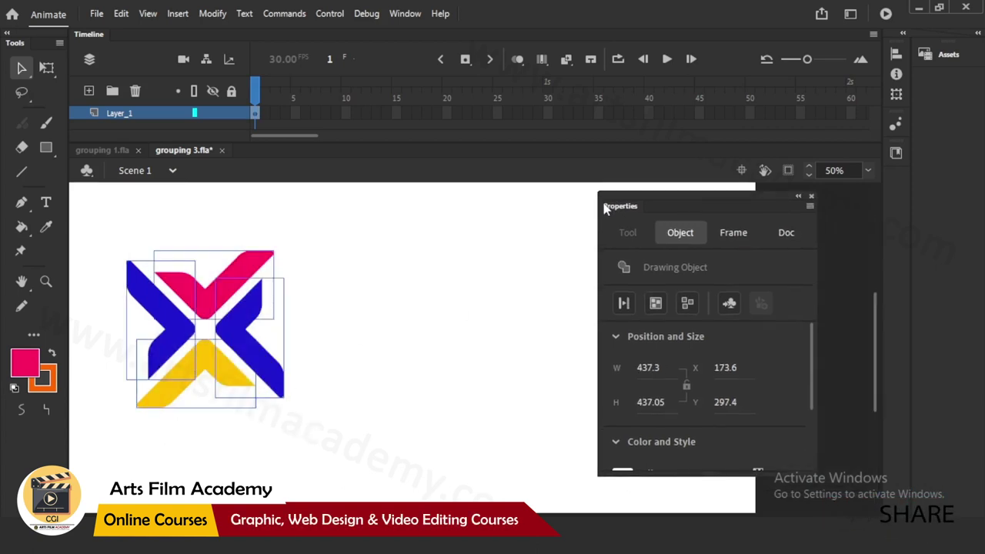
left_click(431, 334)
left_click(267, 326)
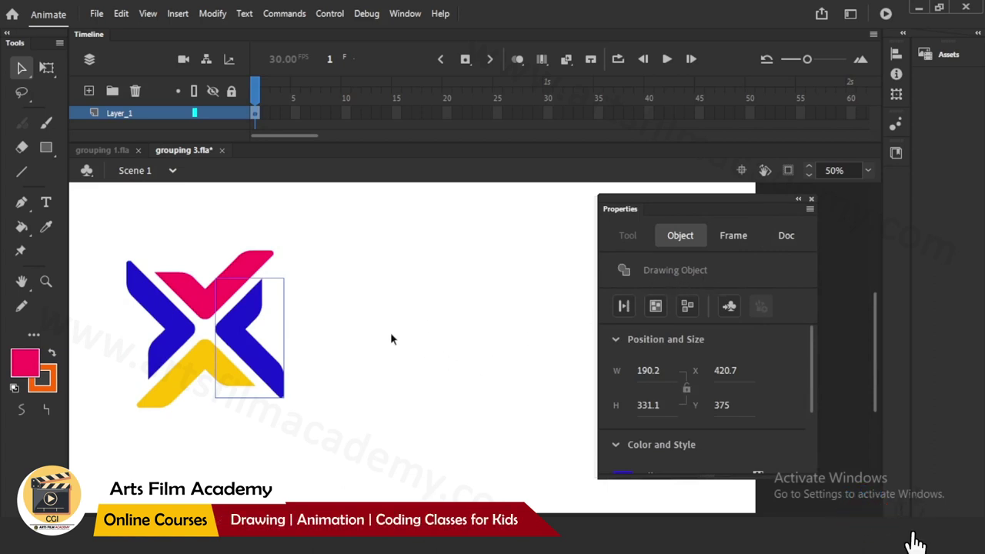
left_click(368, 369)
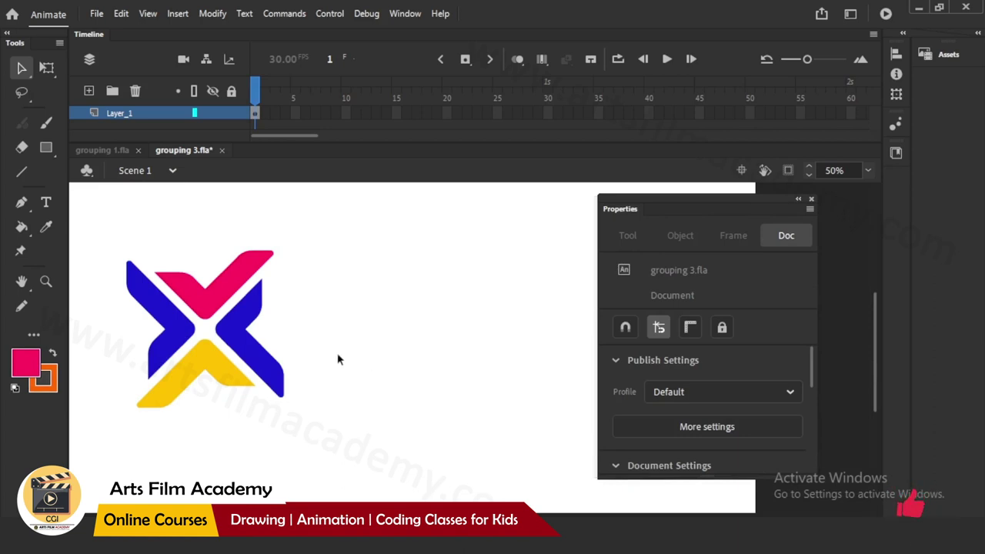
Try to bend the upper edge of the logo's pink piece and move the piece, undoing both changes.
left_click_drag(237, 256, 273, 210)
key("ctrl+z")
key("ctrl+z")
key("ctrl+z")
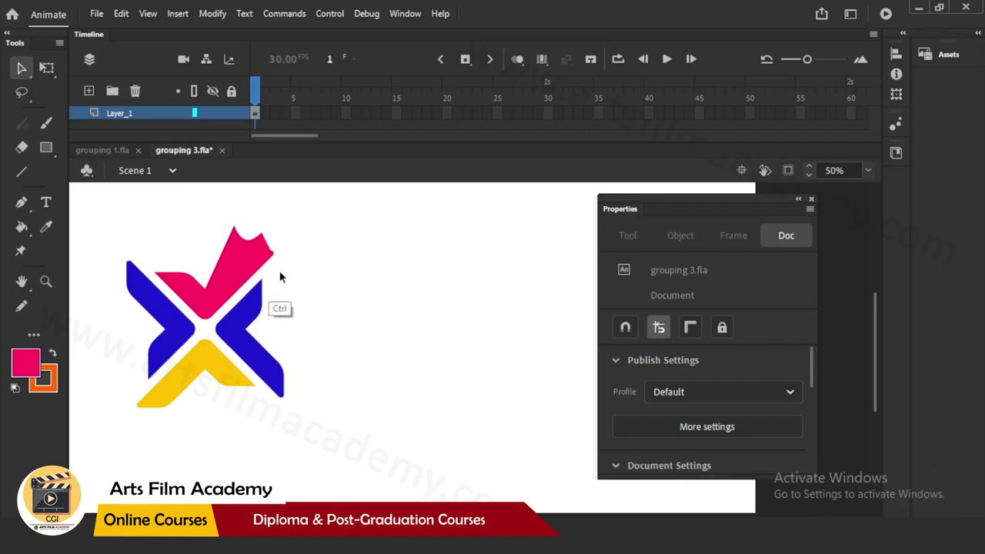
left_click(245, 282)
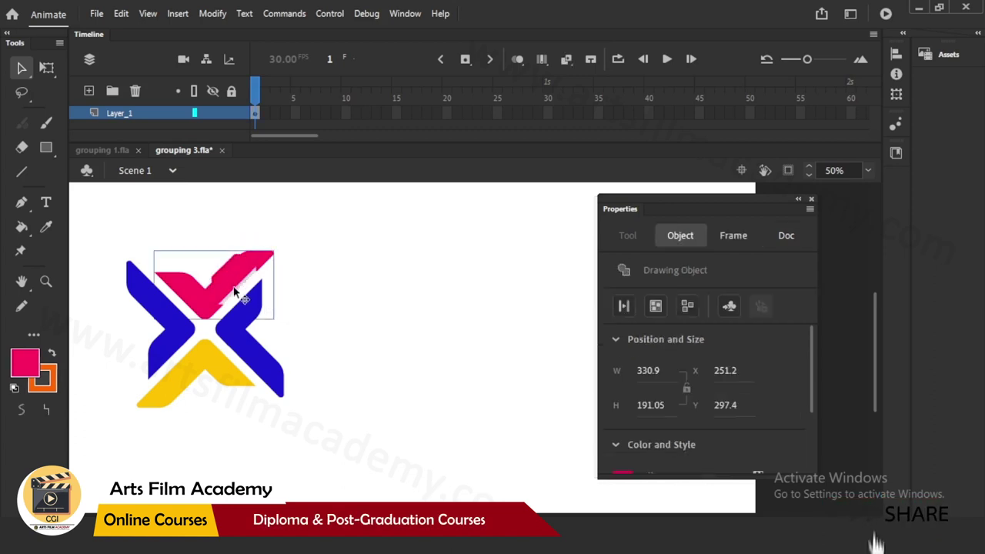
left_click_drag(235, 287, 246, 251)
key("ctrl+z")
left_click(323, 332)
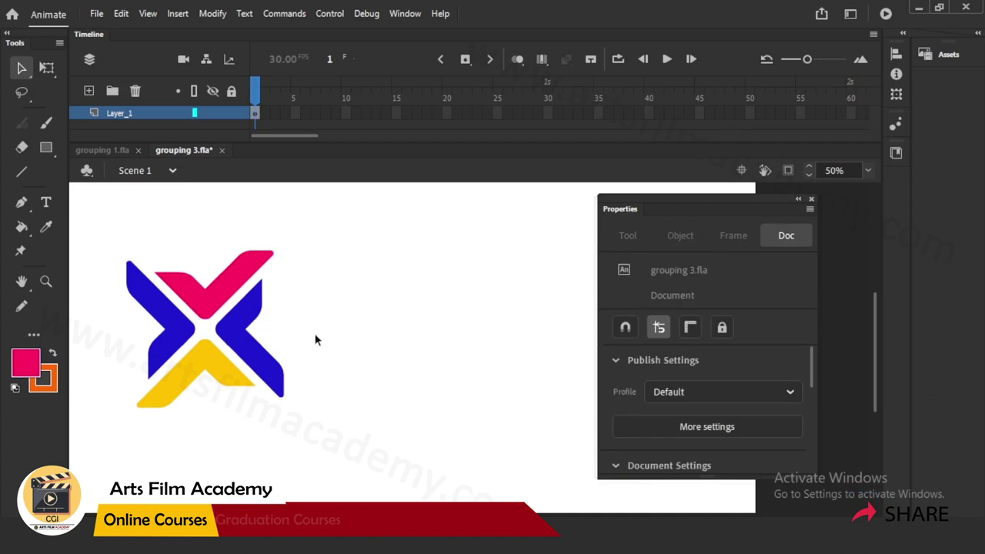
Duplicate all four pieces of the logo and place the copy beside the original on its right.
left_click_drag(113, 235, 334, 422)
key("ctrl+d")
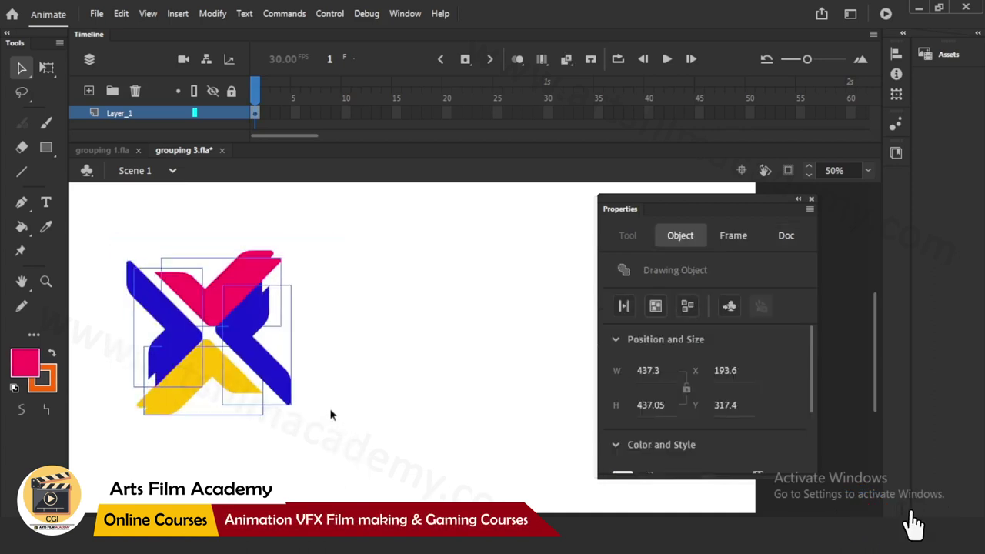
left_click_drag(269, 372, 458, 354)
left_click(438, 399)
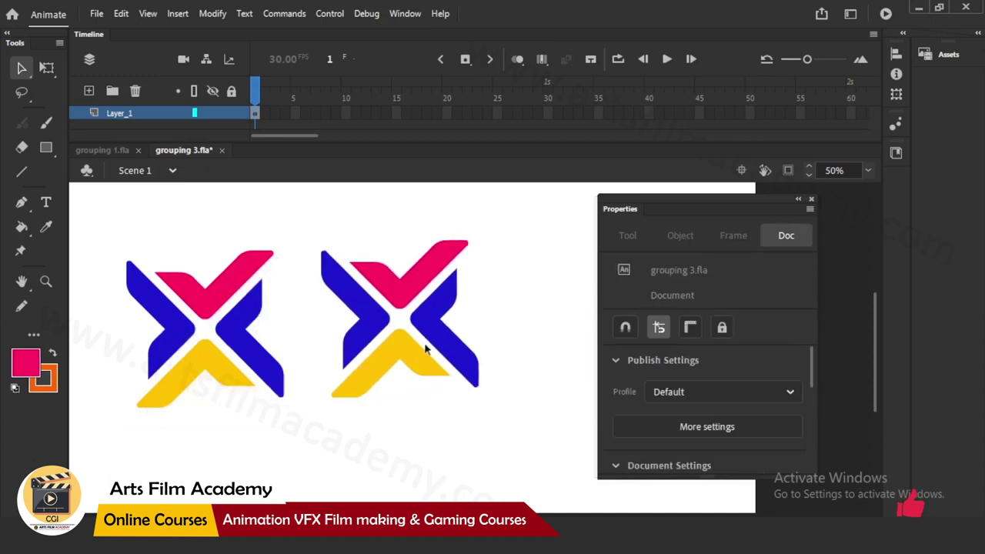
Convert each of the duplicated logo's pink, left blue, yellow and right blue pieces into its own group.
left_click(418, 309)
key("ctrl+g")
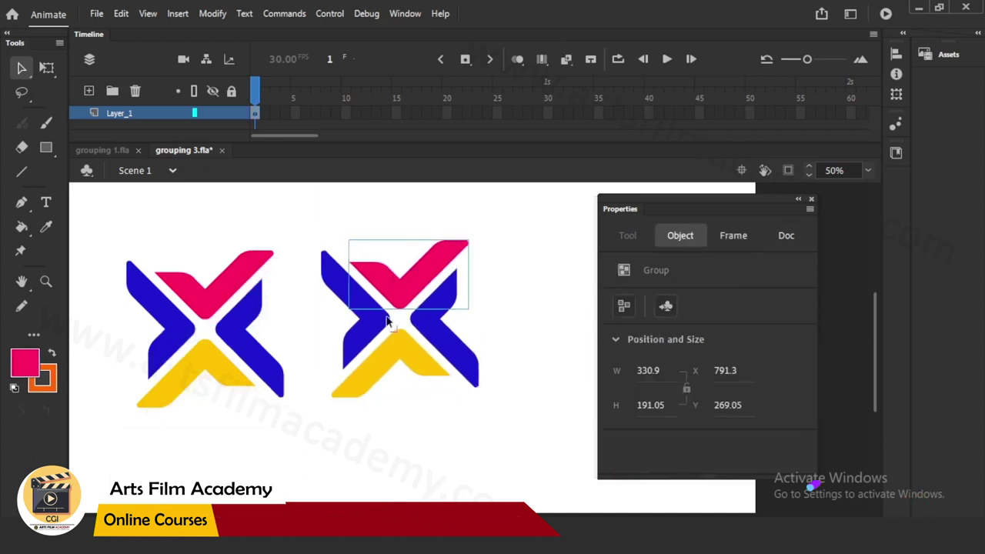
left_click(380, 343)
key("ctrl+g")
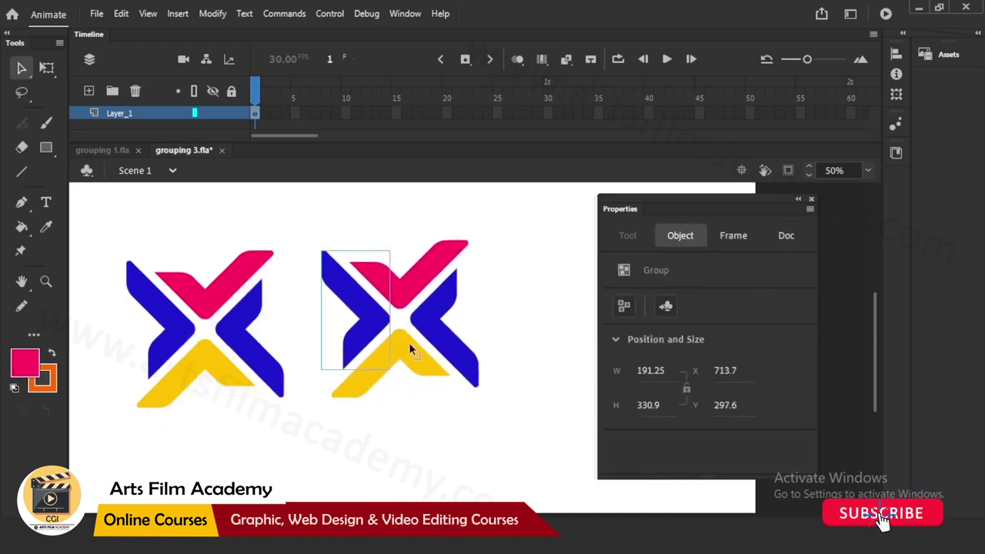
left_click(416, 368)
key("ctrl+g")
left_click(445, 324)
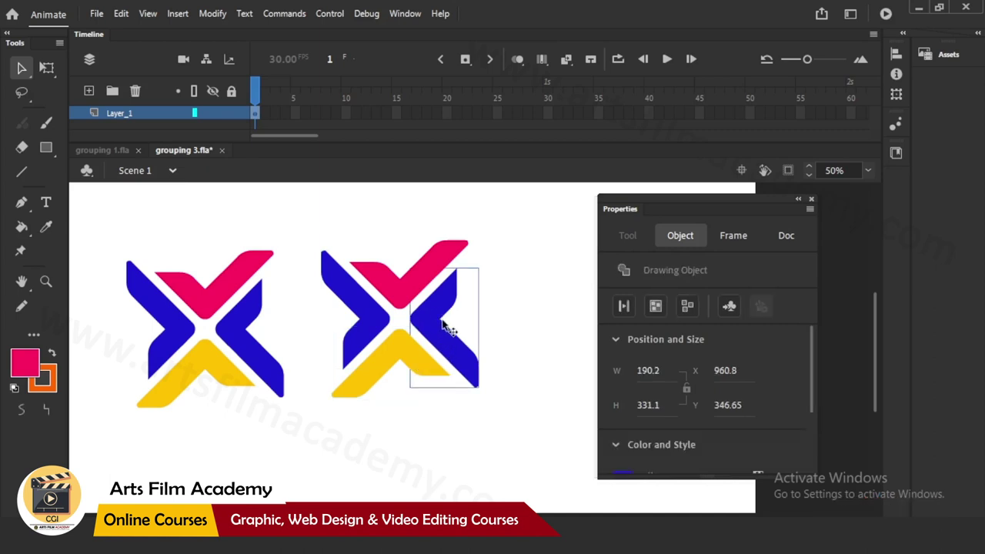
key("ctrl+g")
left_click(441, 425)
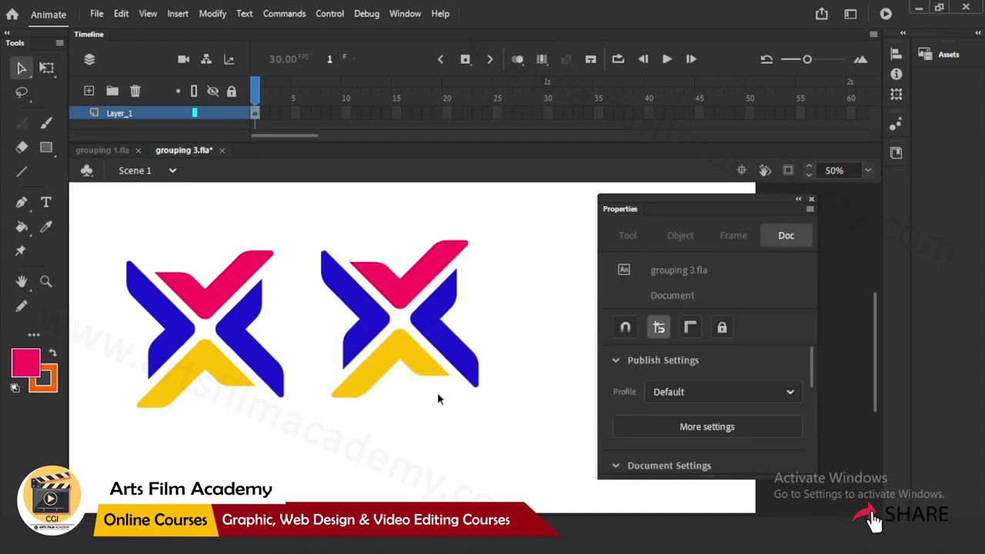
Compare the object type of the duplicated logo's pieces with that of the original logo's pieces.
left_click_drag(303, 208, 484, 347)
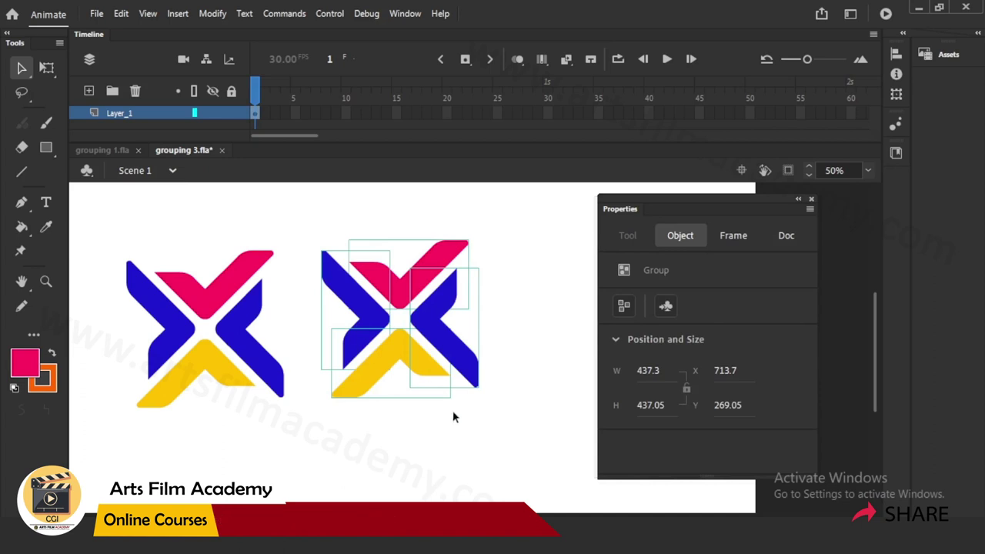
left_click(534, 331)
left_click_drag(269, 382, 149, 242)
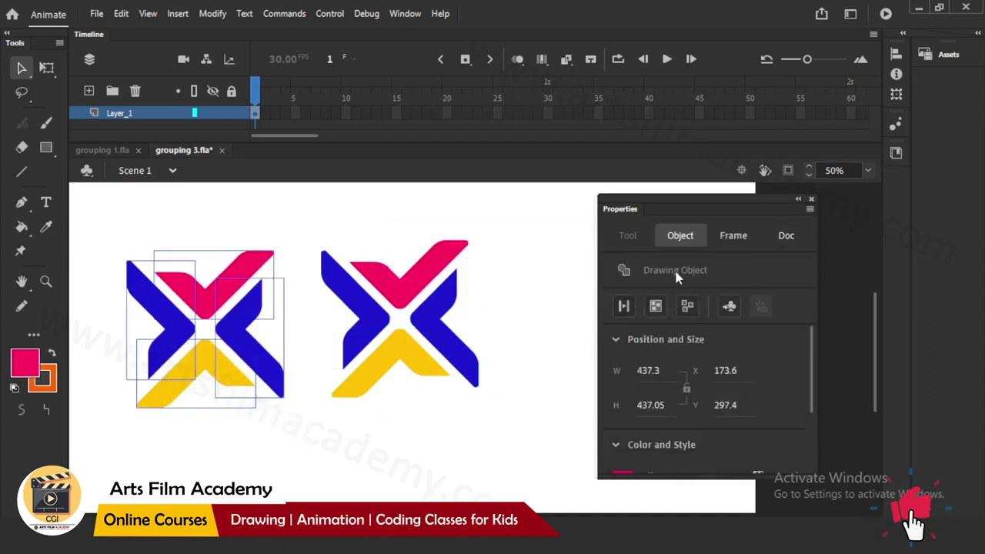
left_click(526, 336)
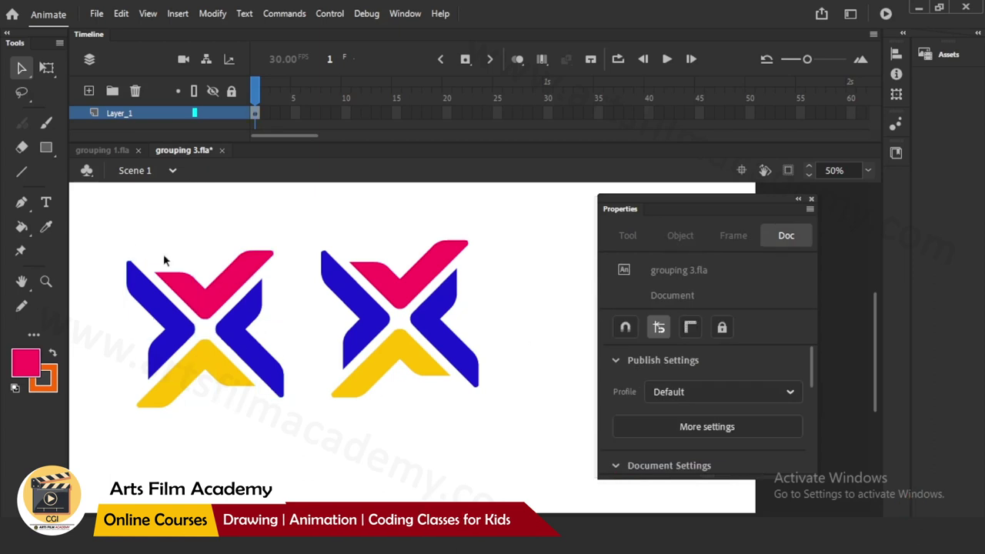
Break apart the original logo's four drawing objects into plain shapes.
left_click_drag(126, 236, 127, 356)
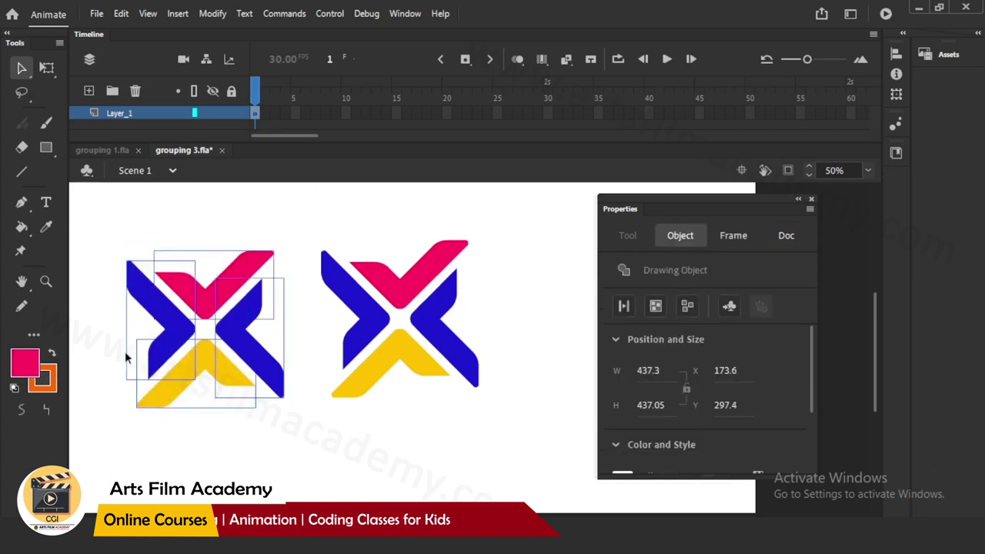
key("ctrl+b")
left_click(231, 424)
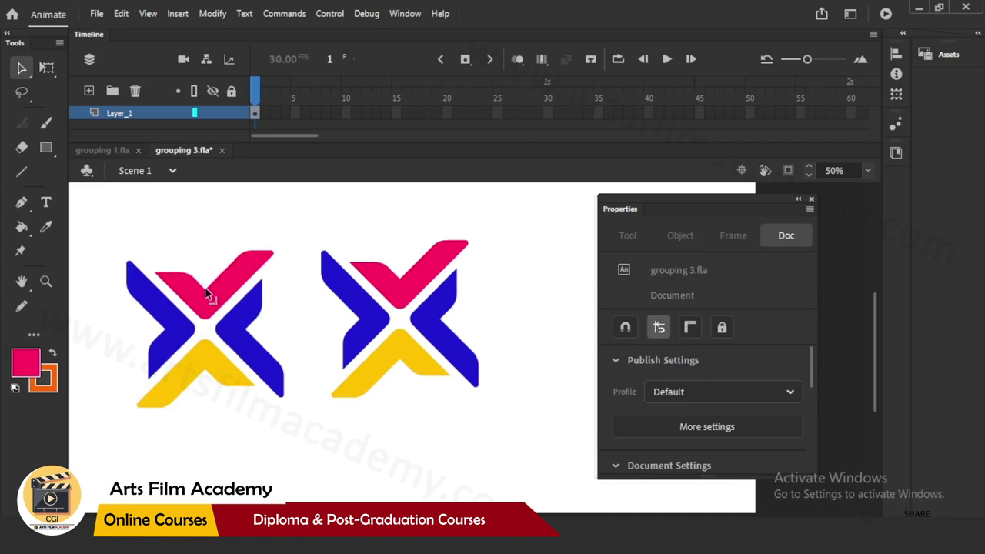
Try to move a rectangular selection across the upper part of the original logo, and undo it.
left_click(215, 296)
left_click(273, 345)
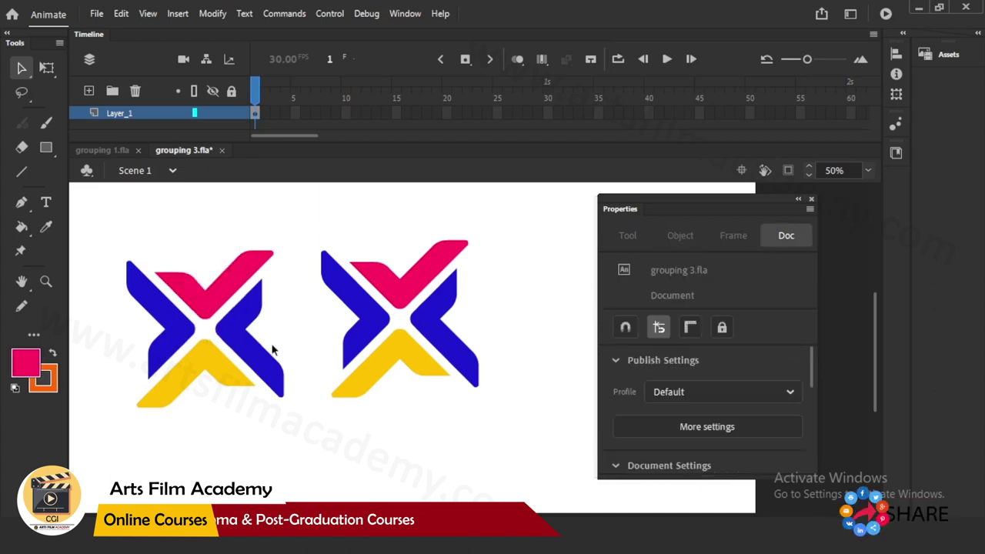
left_click_drag(142, 334, 259, 233)
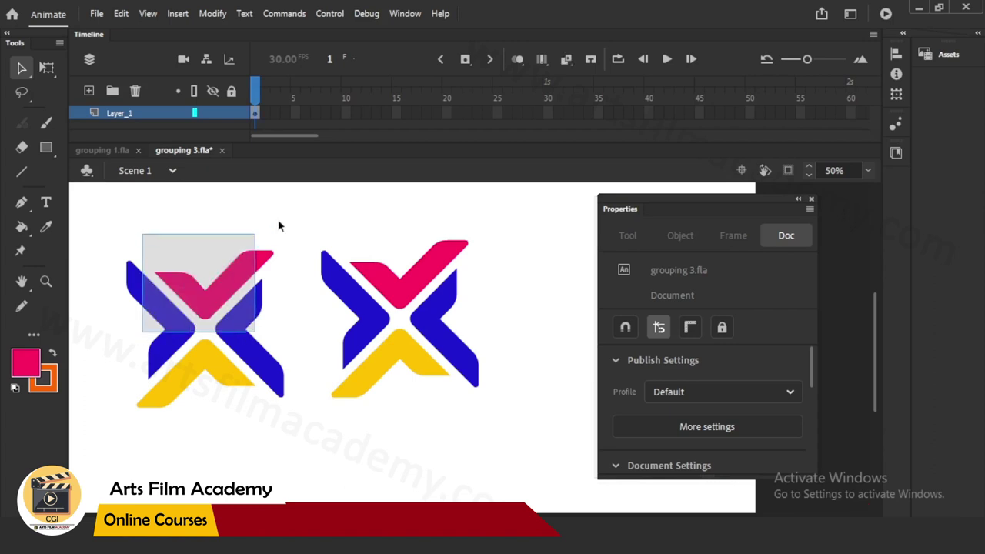
left_click_drag(245, 311, 266, 266)
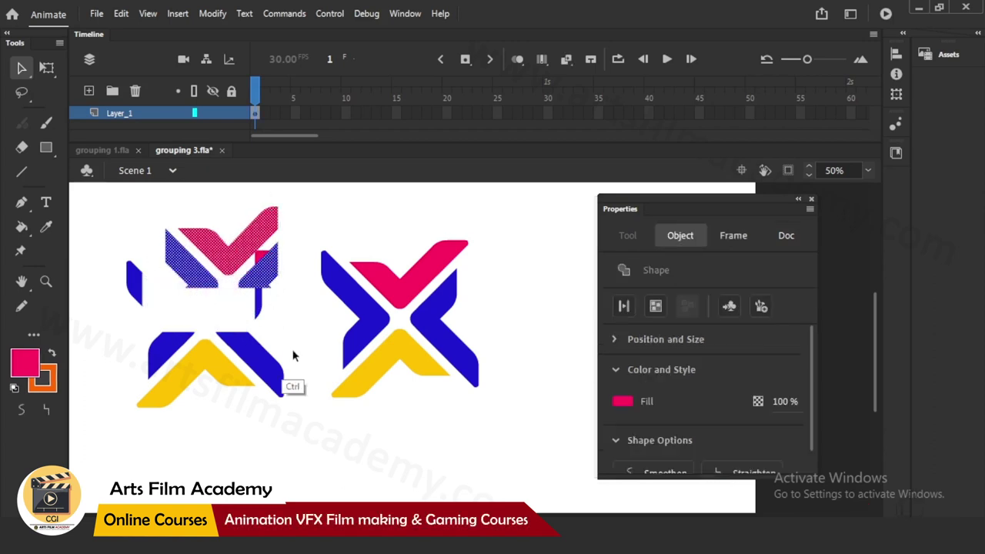
key("ctrl+z")
key("ctrl+z")
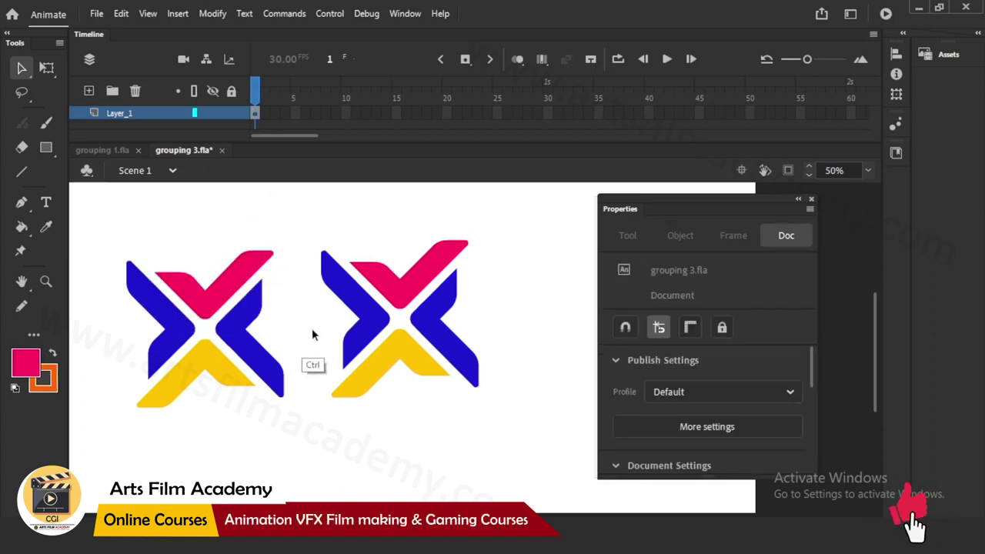
Check the selection of the duplicated logo's groups and move its pink group slightly up and left, to about X 783, Y 253.
left_click(409, 285)
left_click(364, 318)
left_click(393, 352)
left_click(442, 337)
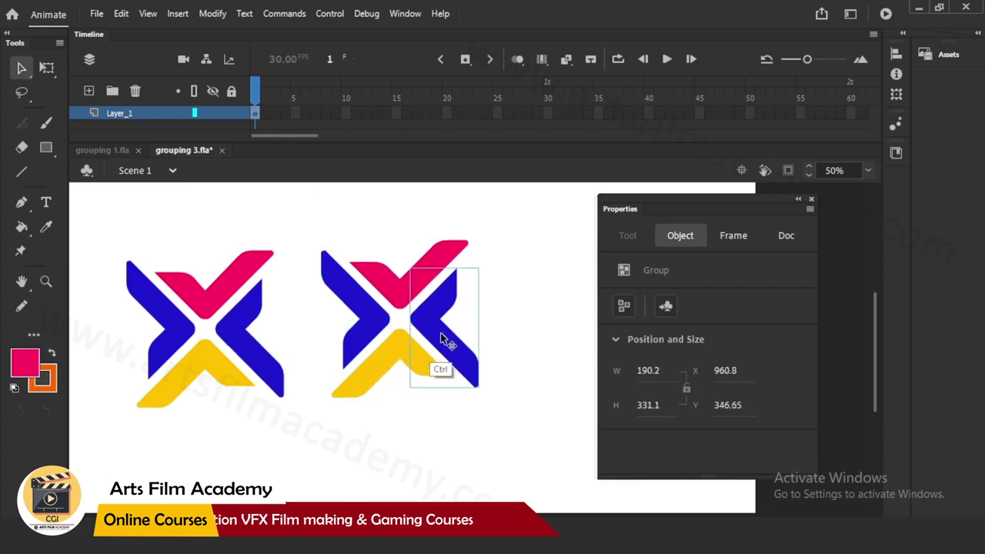
mouse_move(424, 263)
left_mouse_down()
mouse_move(425, 249)
mouse_move(407, 267)
mouse_move(418, 267)
left_mouse_up()
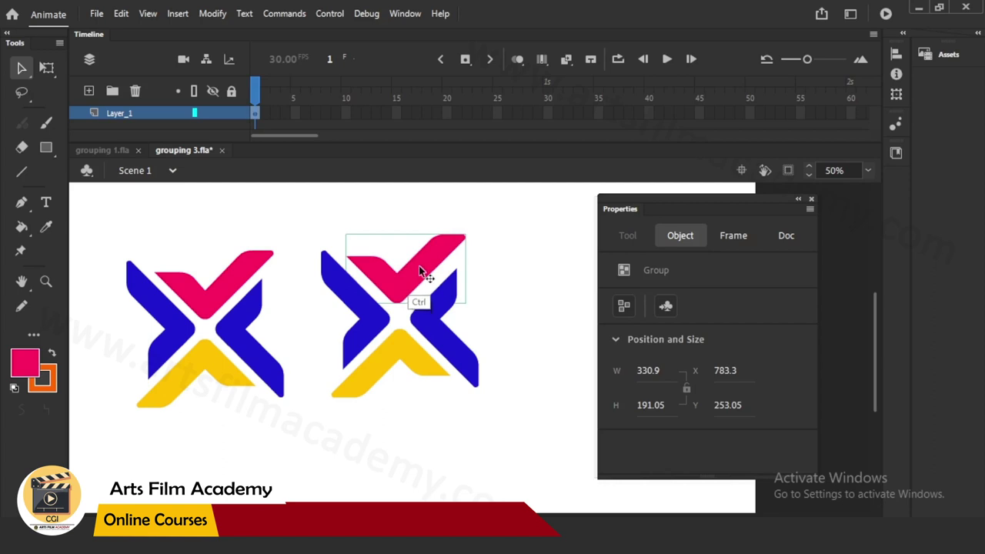
left_click(398, 352, "ctrl")
left_click(435, 316, "ctrl")
left_click(460, 330)
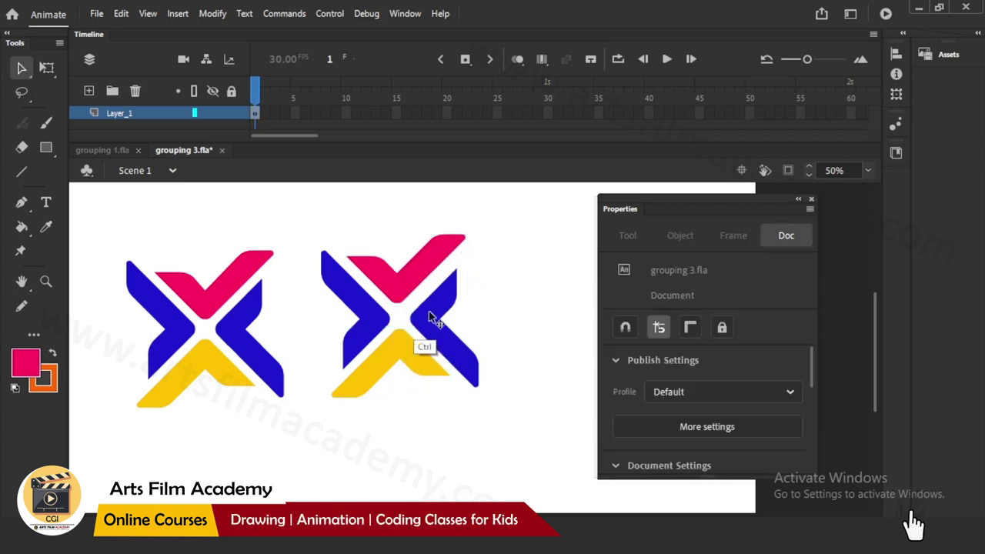
Try to move the original logo's left blue shape over its neighbouring shapes, undoing each move.
left_click_drag(192, 304, 312, 262)
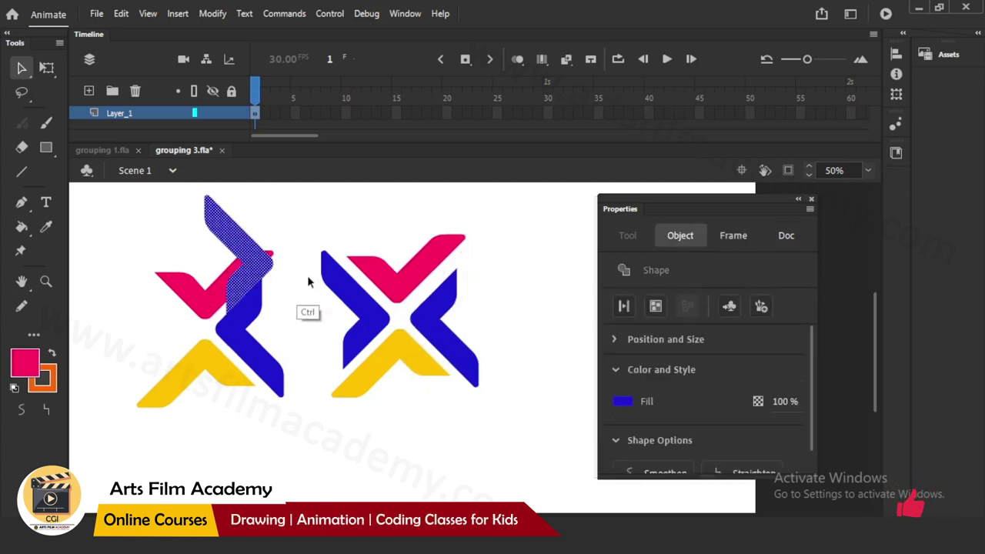
key("ctrl+z")
left_click(224, 409)
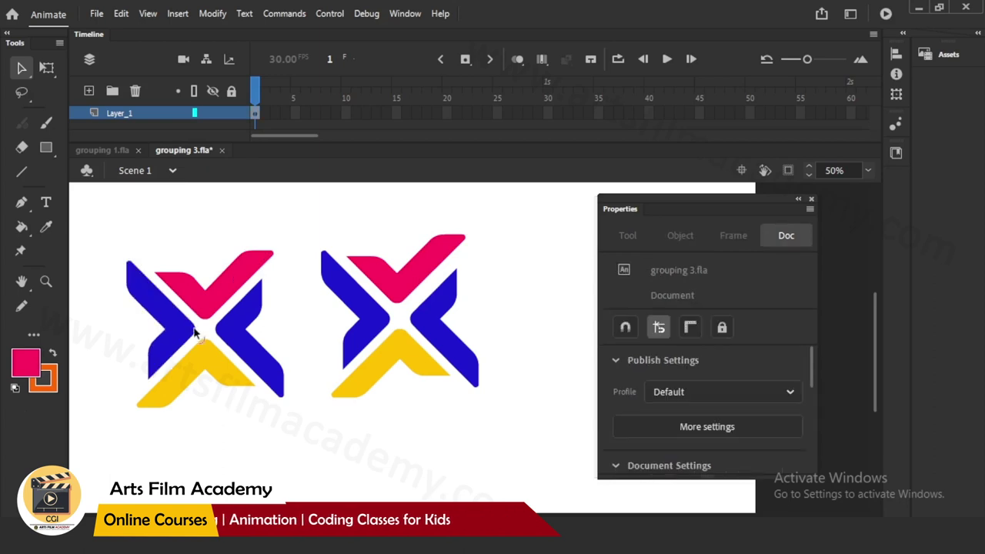
left_click_drag(174, 303, 201, 251)
key("ctrl+z")
key("ctrl+z")
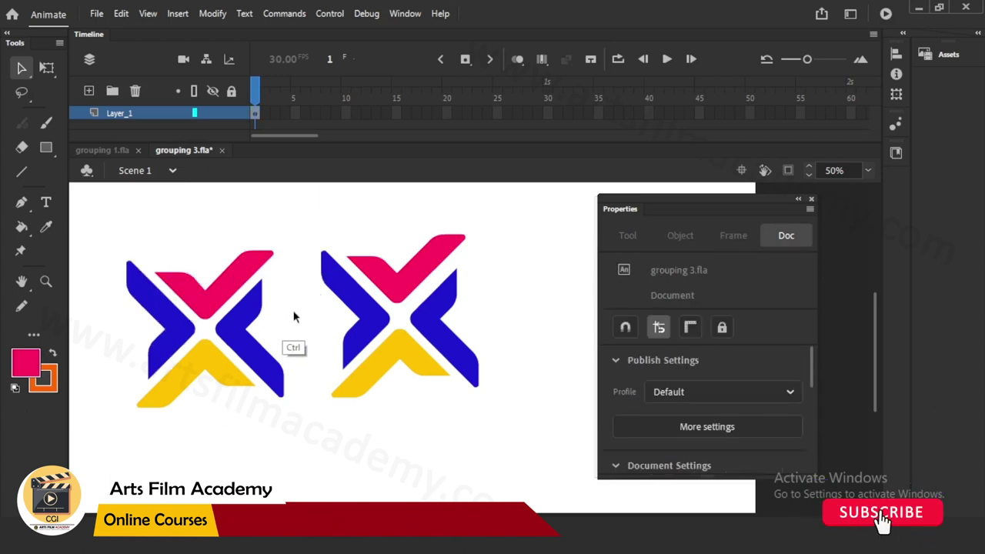
Open the duplicated logo's right blue group down to its plain shape, extend its upper tip to a height of about 371, and exit the group.
left_click_drag(305, 221, 487, 408)
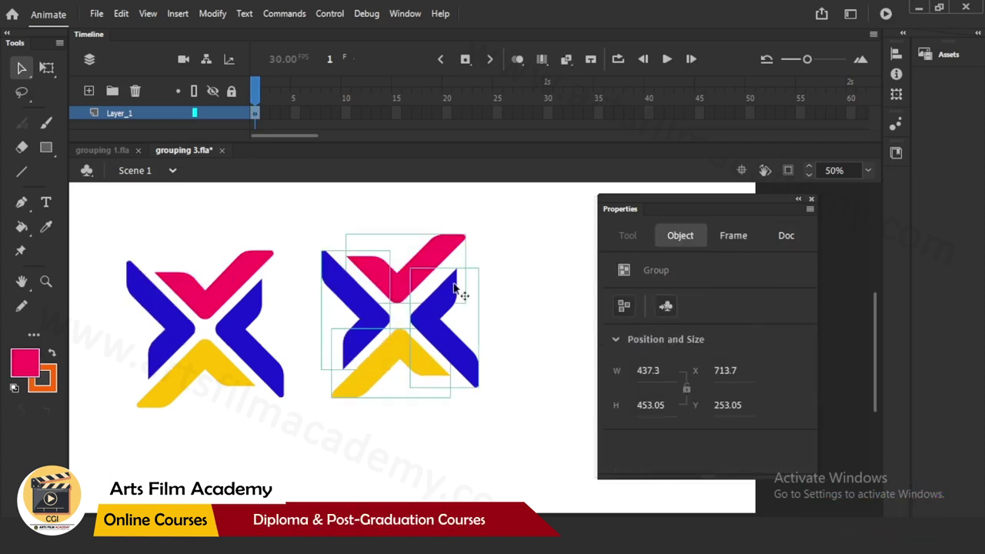
left_click(488, 296)
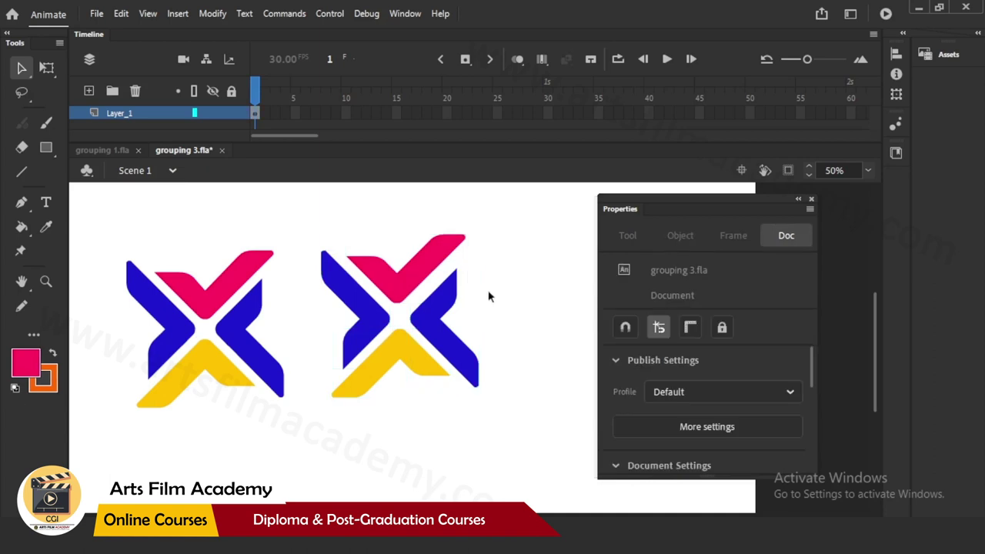
double_click(437, 316)
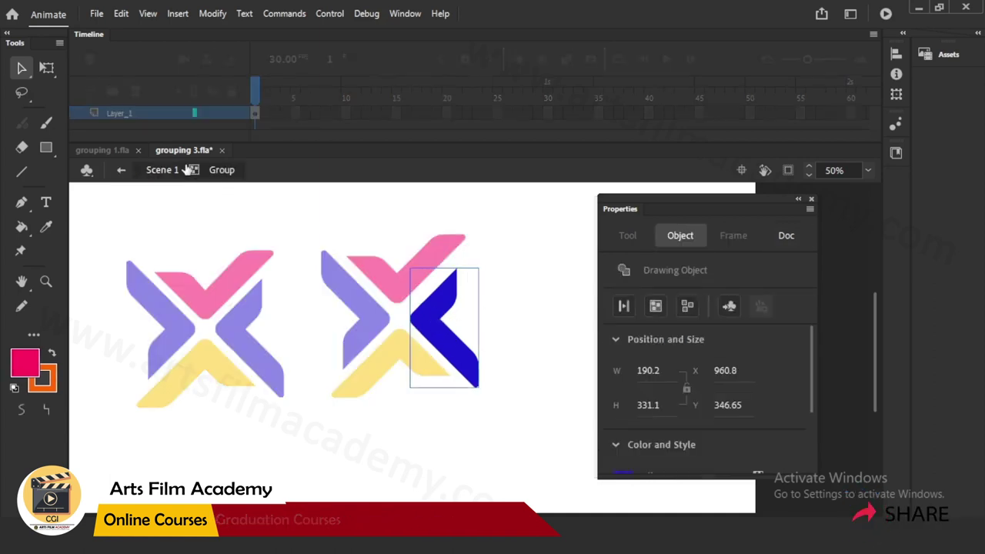
double_click(445, 303)
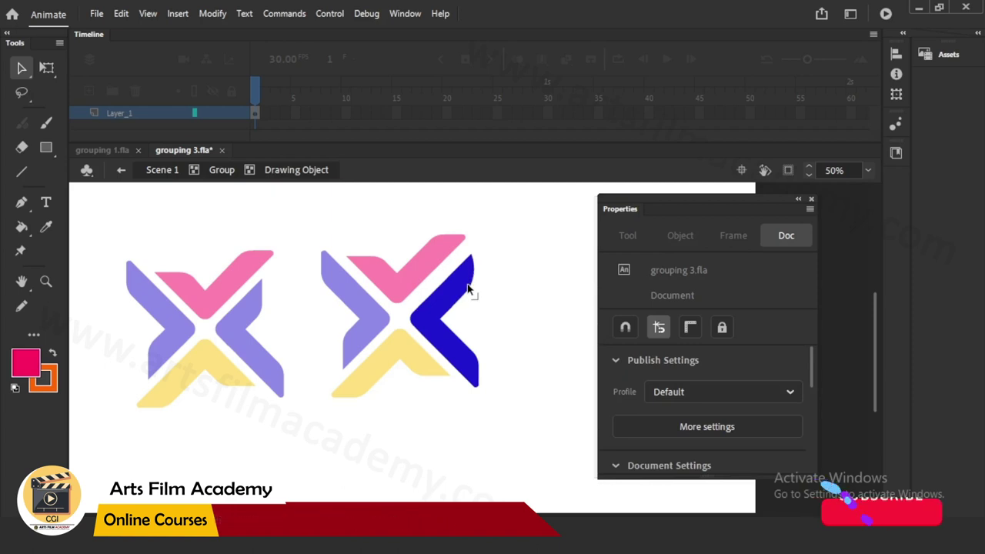
double_click(499, 276)
double_click(506, 269)
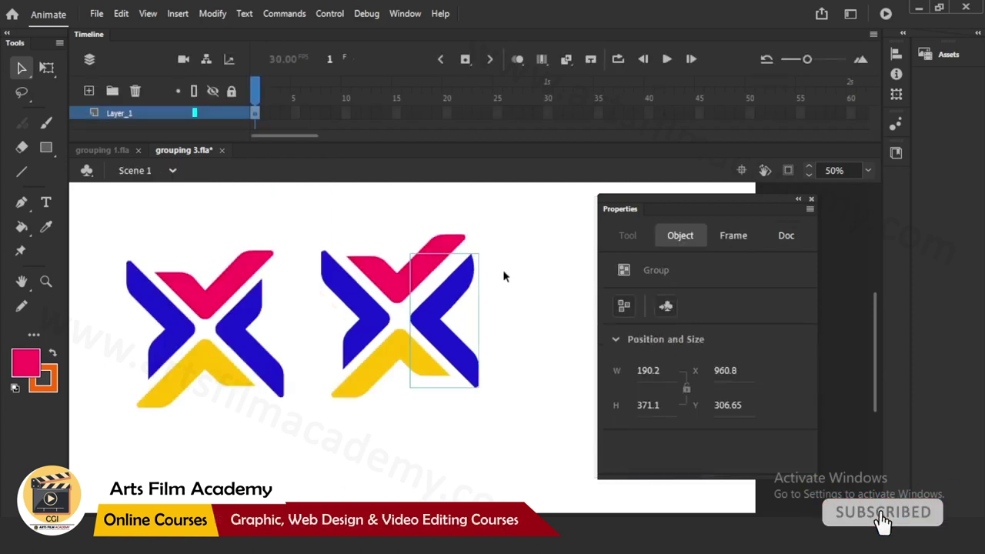
left_click(508, 244)
Check how the duplicated logo's four groups select together, and compare them with the original logo's broken-apart pink shape.
left_click_drag(358, 213, 462, 394)
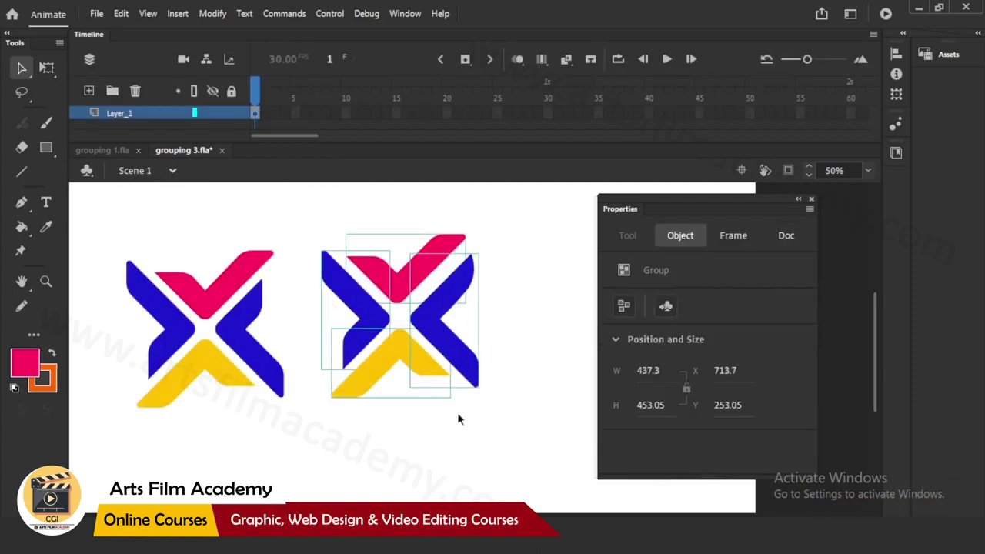
left_click(460, 415)
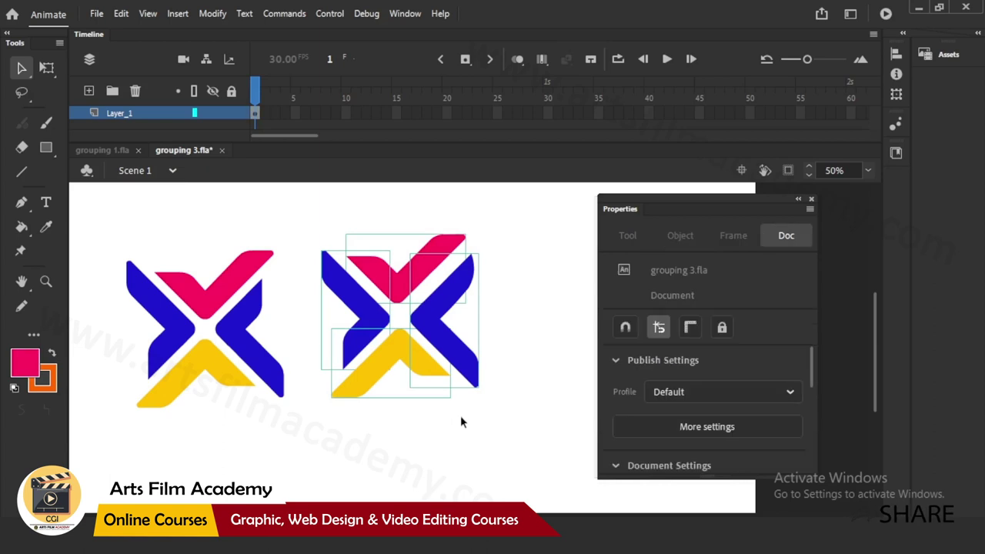
left_click(451, 352)
left_click_drag(361, 265, 470, 412)
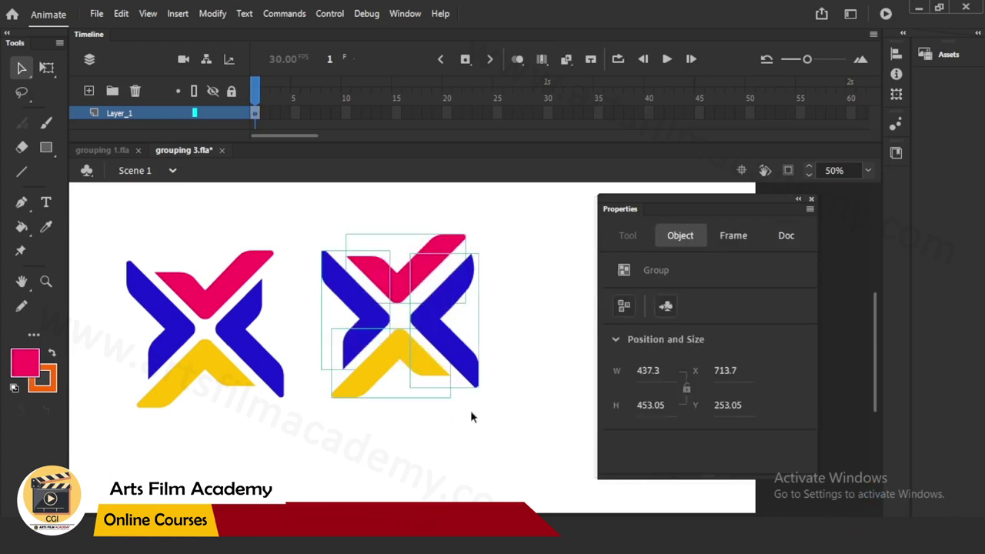
left_click(474, 413)
left_click_drag(495, 214, 395, 427)
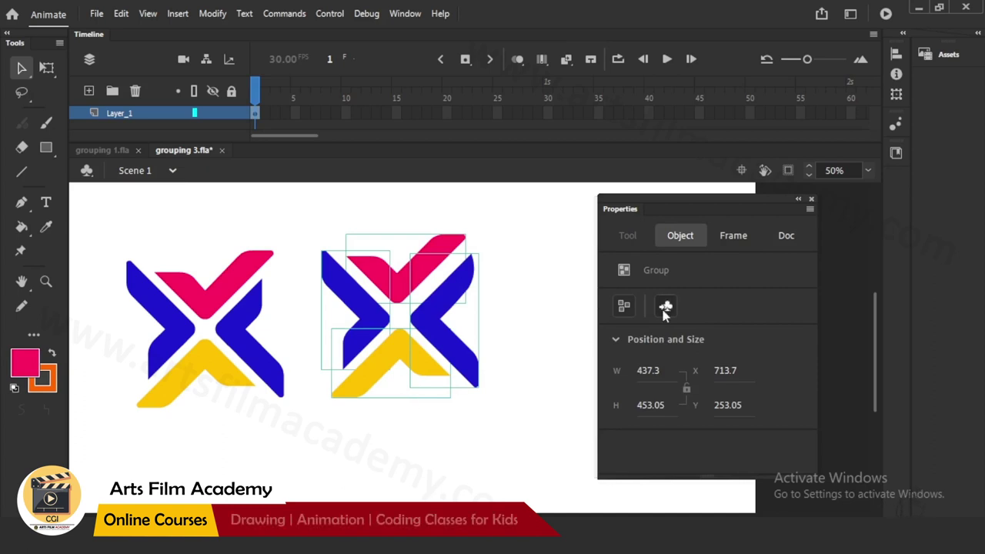
left_click(509, 320)
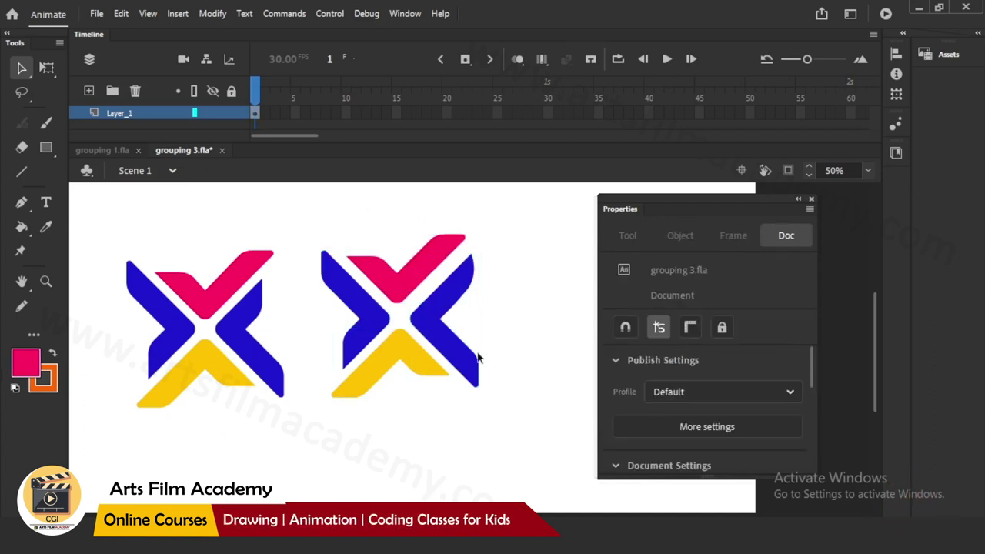
left_click(216, 308)
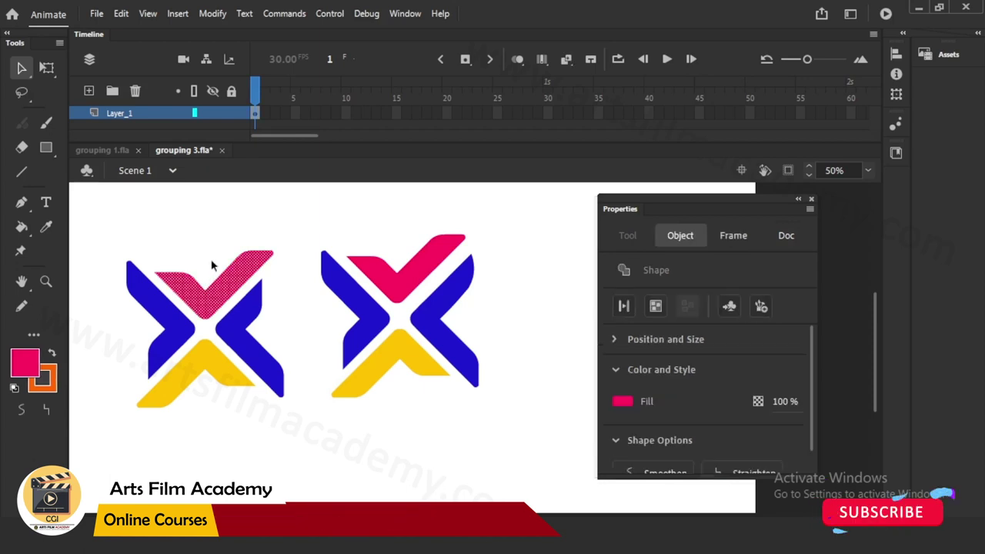
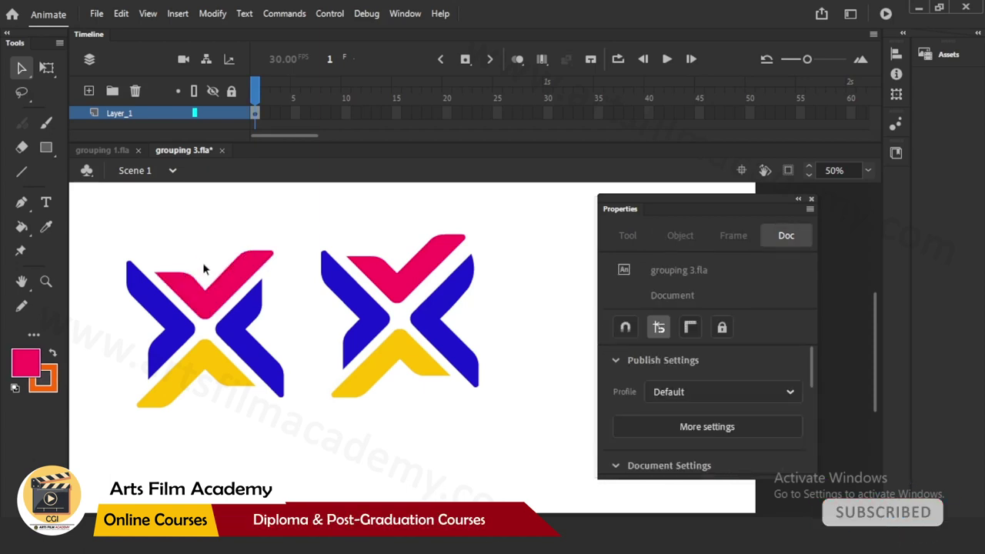
Try to move the duplicated logo's left blue group slightly down and right, and undo the moves.
left_click(394, 287)
left_click(398, 351)
left_click(457, 371)
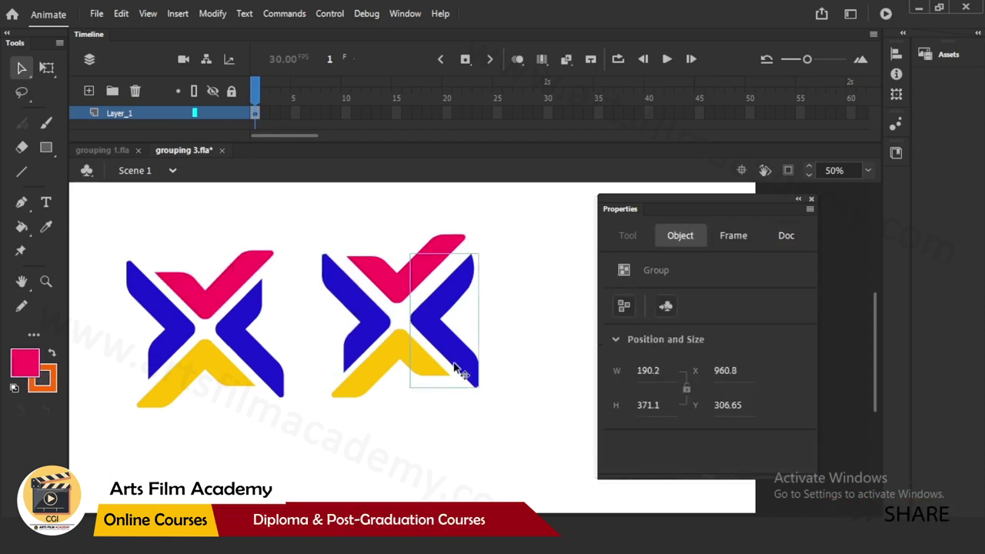
key("ctrl+z")
key("ctrl+z")
key("ctrl+z")
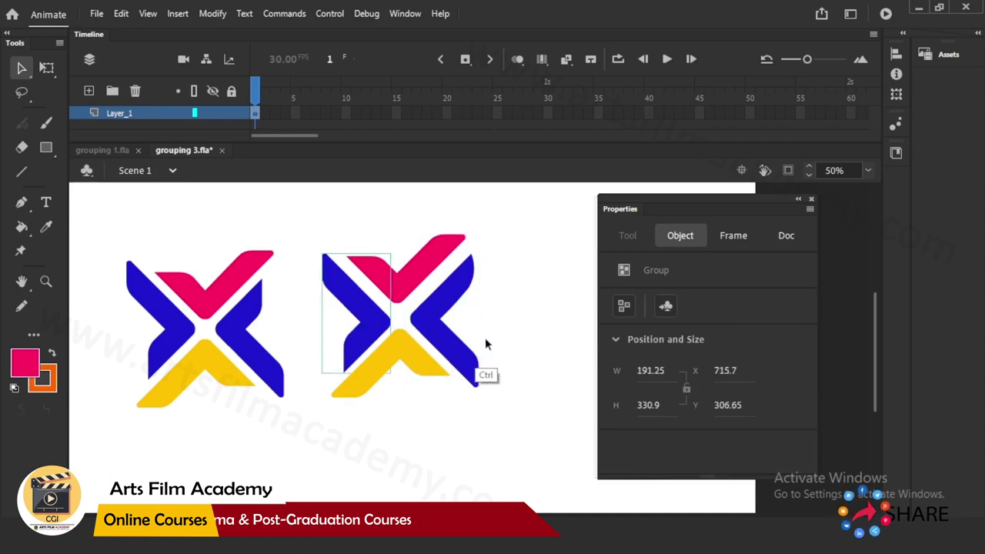
key("ctrl+z")
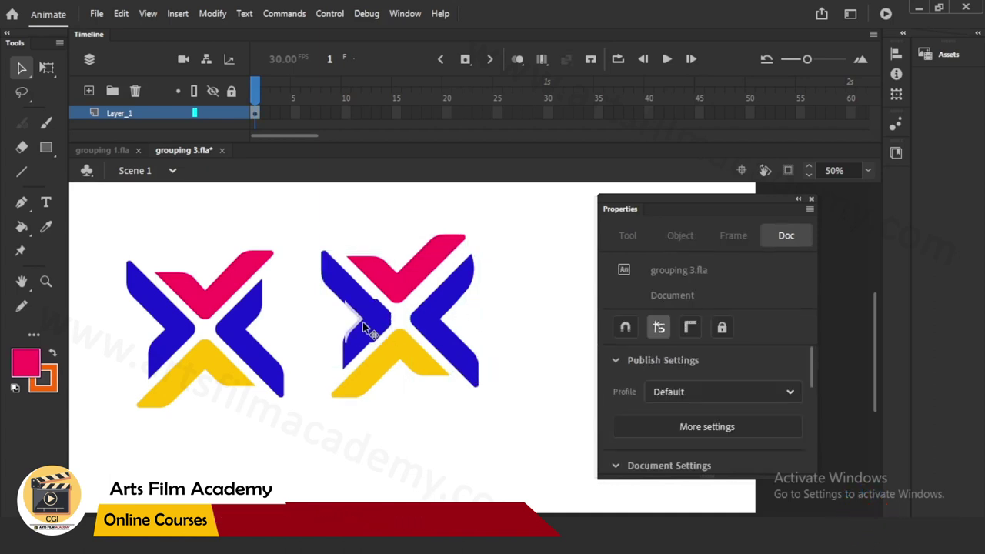
left_click(363, 329)
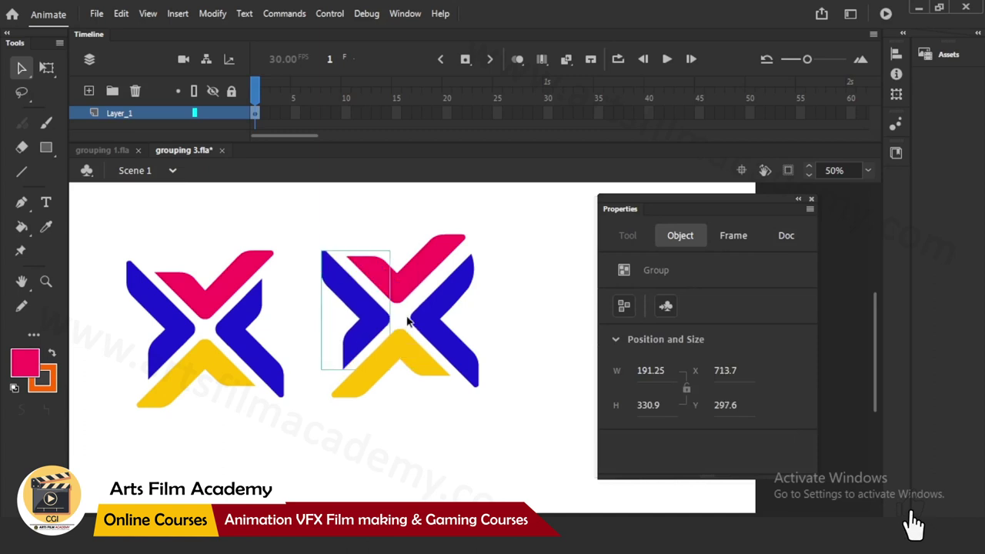
Try moving the duplicate's pink and right blue groups together, and its left blue and yellow groups together, undoing each move.
left_click_drag(483, 227, 469, 309)
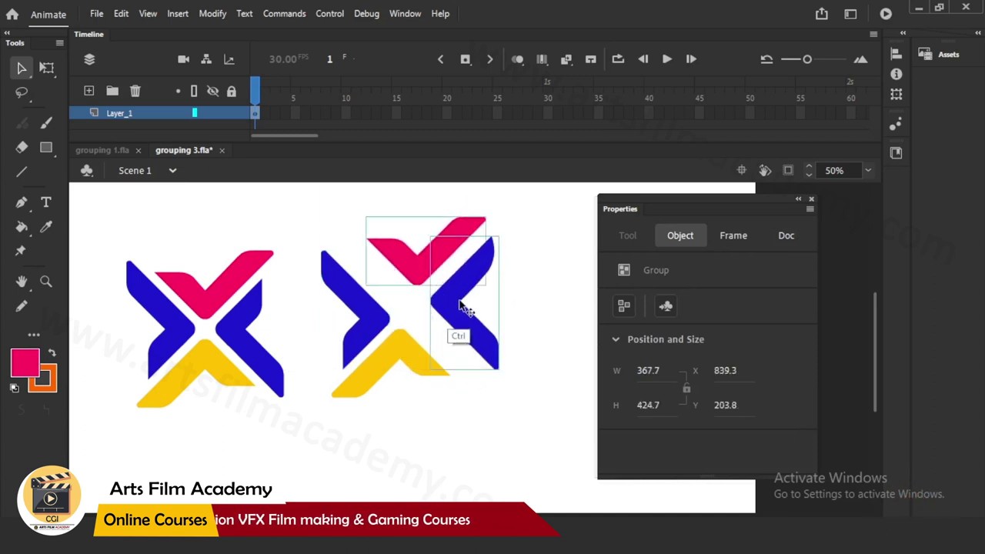
key("ctrl+z")
left_click_drag(395, 410, 376, 379)
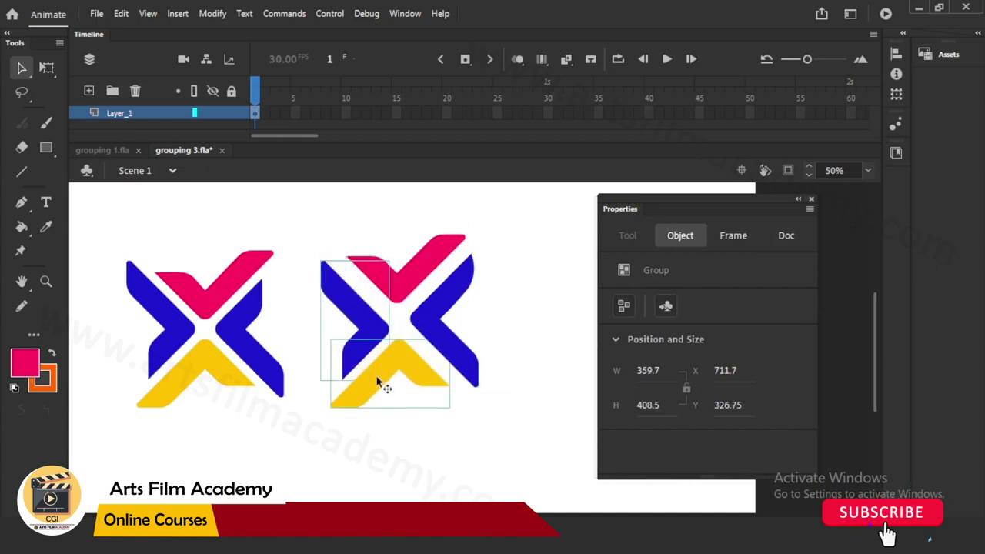
left_click(516, 334)
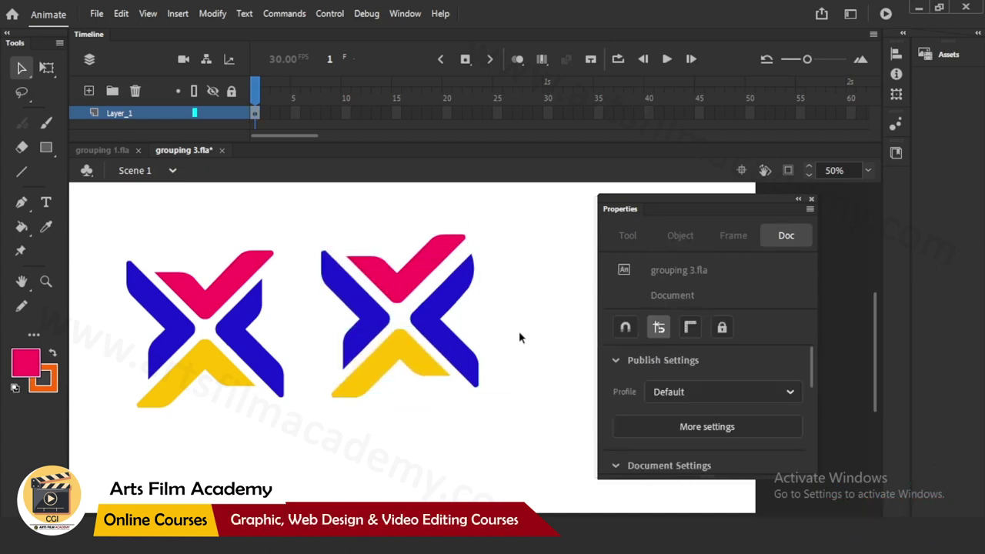
Move the duplicate's yellow, left blue and pink groups to overlap its right blue group, with yellow at about X 809, Y 444 and pink at X 843, Y 365.
left_click_drag(396, 346, 425, 279)
key("ctrl+shift+9")
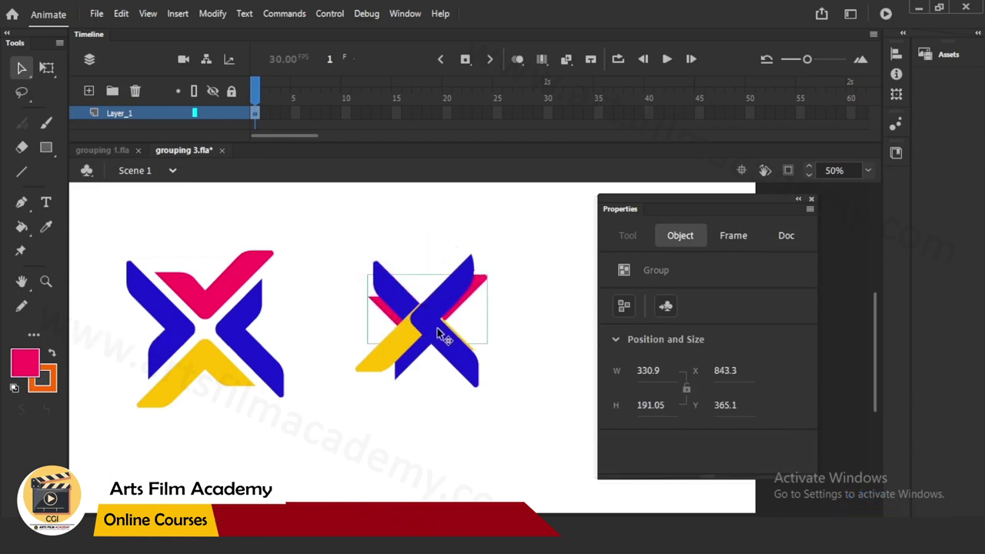
left_click(500, 322)
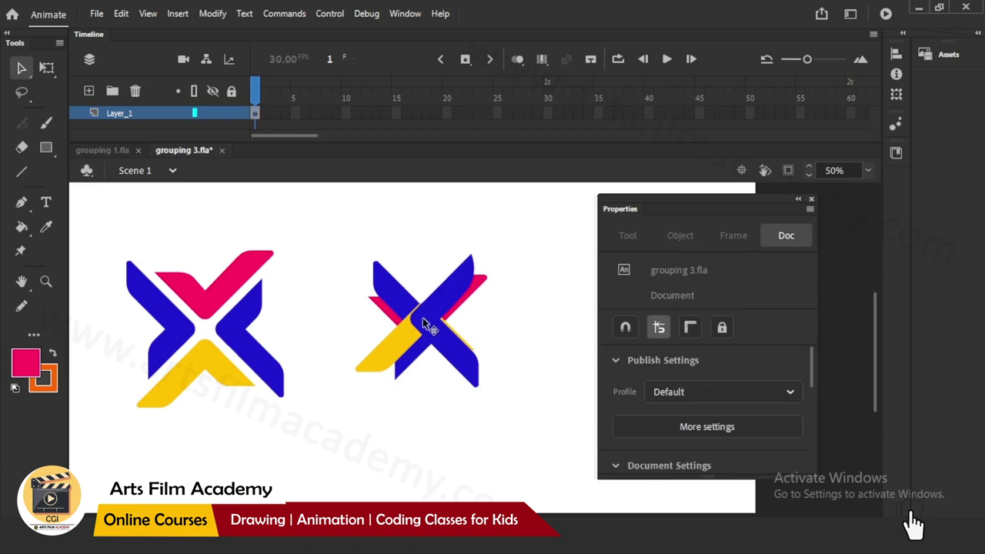
Send the duplicated logo's right blue group to the back, and send its yellow group to the back as well.
left_click(423, 328)
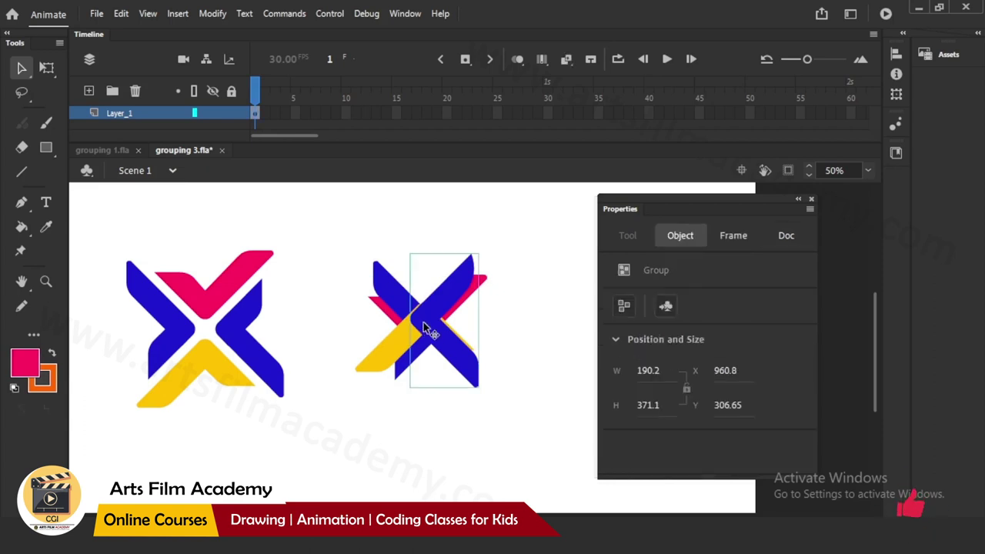
right_click(429, 314)
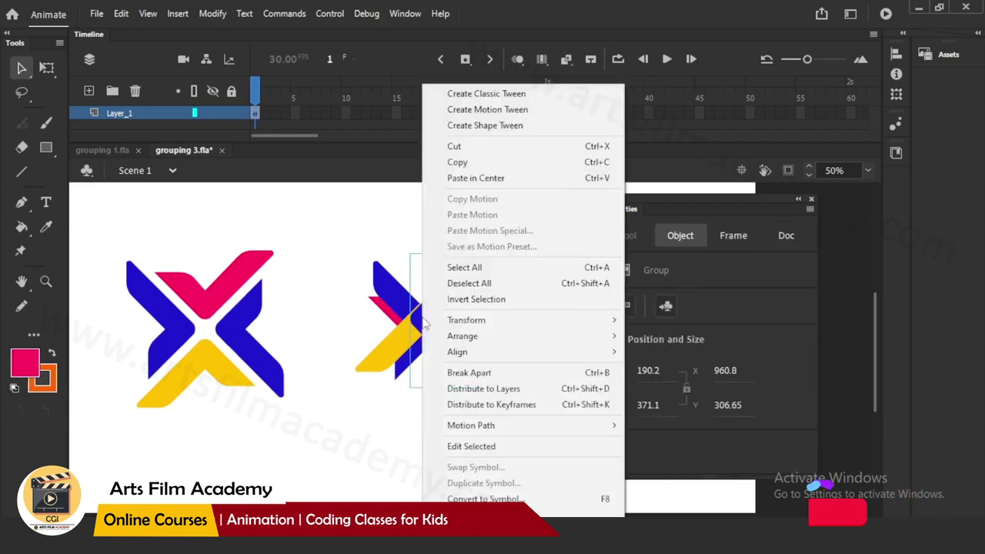
mouse_move(585, 336)
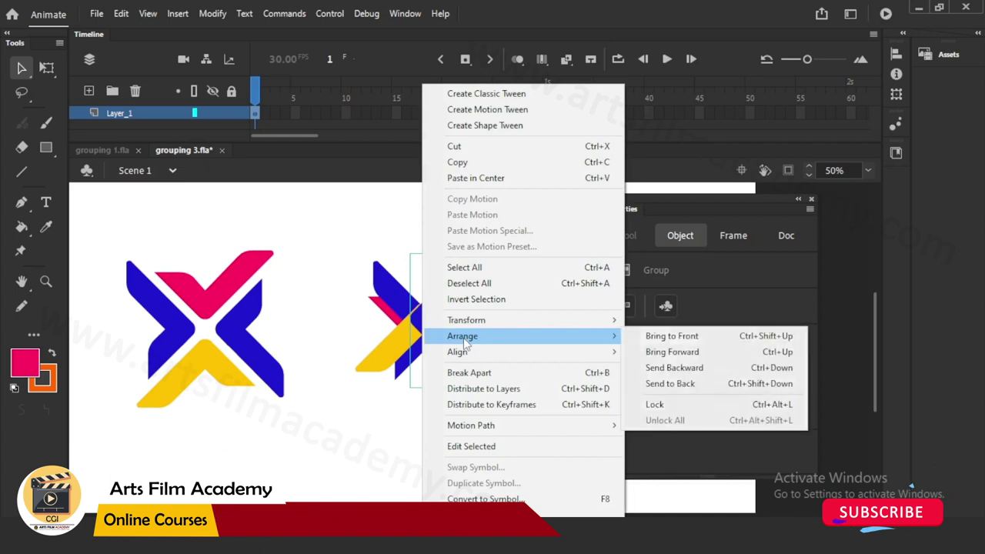
left_click(670, 385)
left_click(429, 325)
right_click(429, 326)
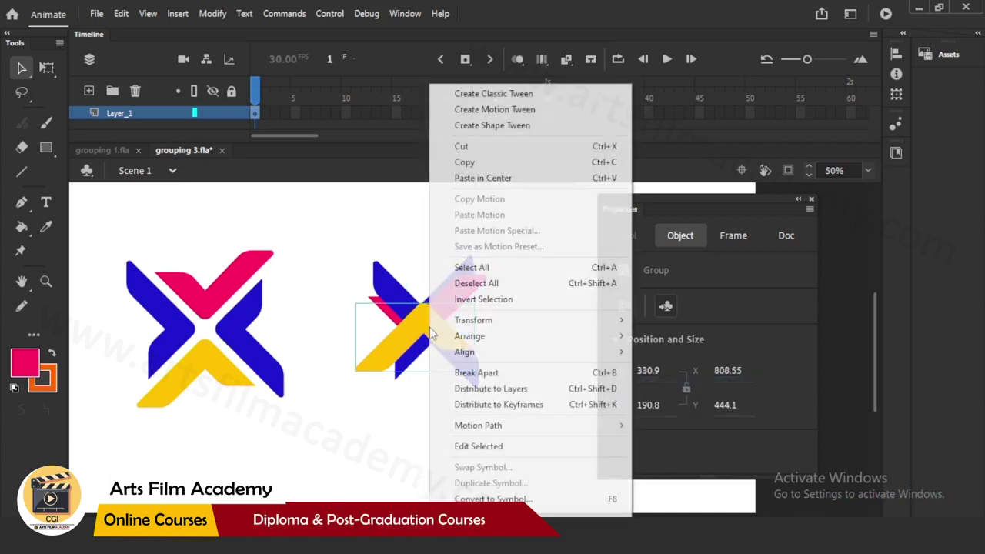
mouse_move(459, 339)
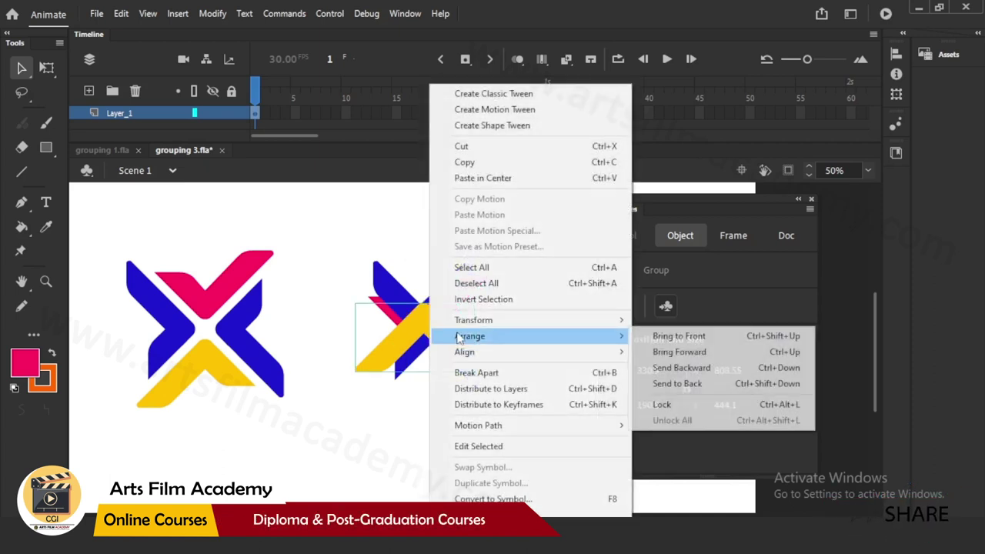
left_click(660, 383)
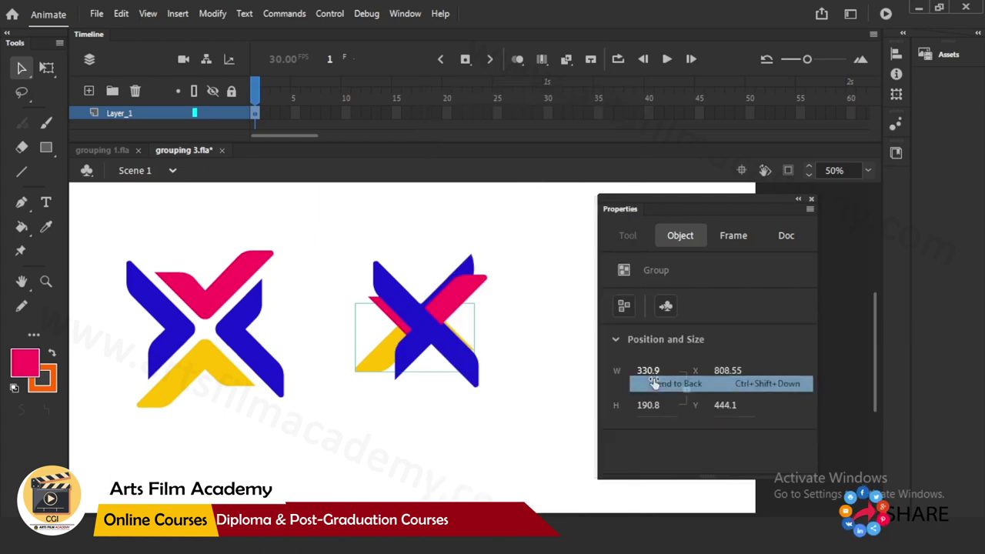
Bring the duplicated logo's pink group to the front of the overlapping groups.
left_click(524, 338)
left_click(460, 297)
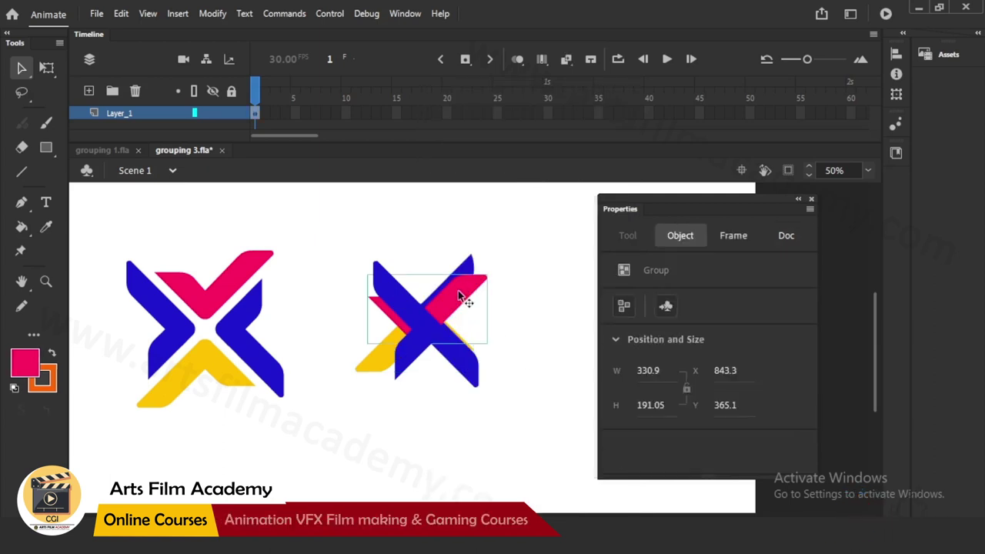
right_click(460, 296)
mouse_move(499, 339)
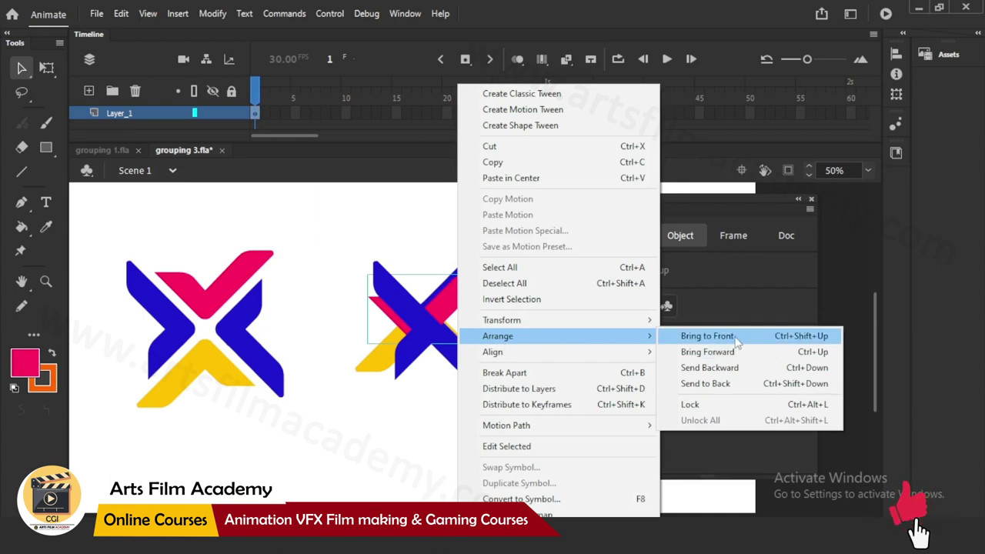
left_click(706, 337)
left_click(513, 331)
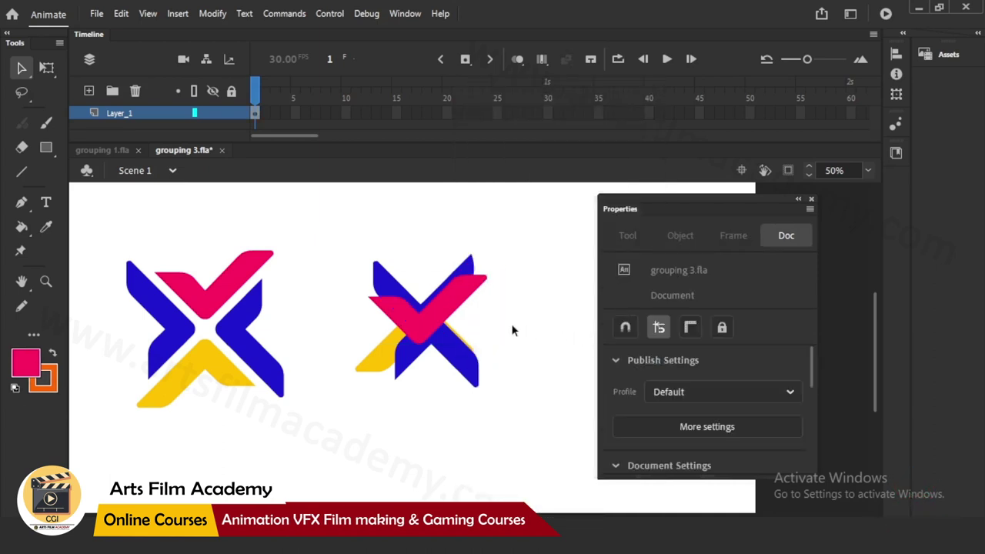
Move the duplicated logo's pink group up and right, and its right blue group down and right.
left_click(406, 310)
left_click(404, 309)
left_click(451, 343)
left_click(390, 358)
left_click_drag(423, 336, 459, 301)
left_click_drag(453, 341, 433, 379)
left_click_drag(423, 378, 456, 363)
Try to move the original logo's pink shape over its left blue shape and select the resulting blue pieces, undoing the move.
left_click_drag(220, 306, 164, 304)
left_click(201, 299)
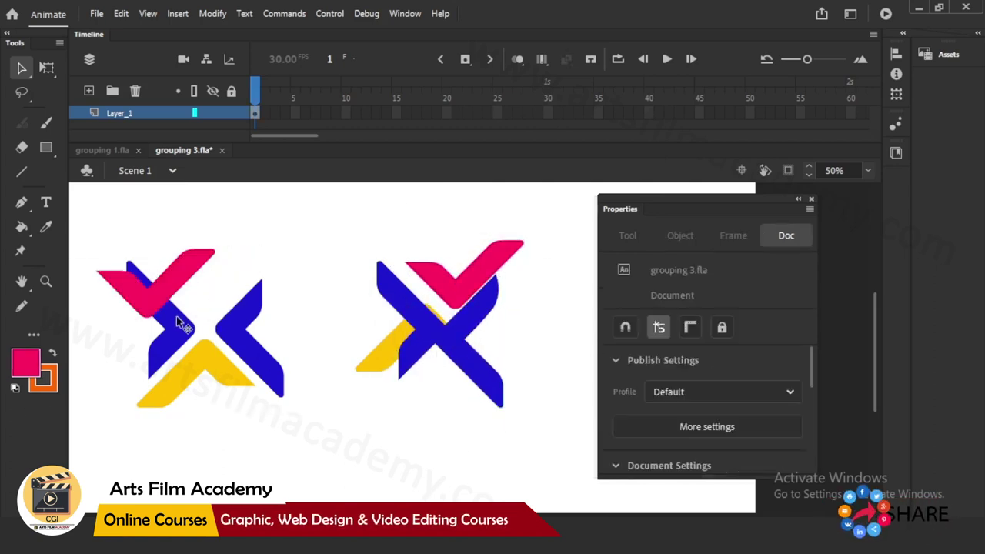
left_click(177, 334)
left_click(146, 280)
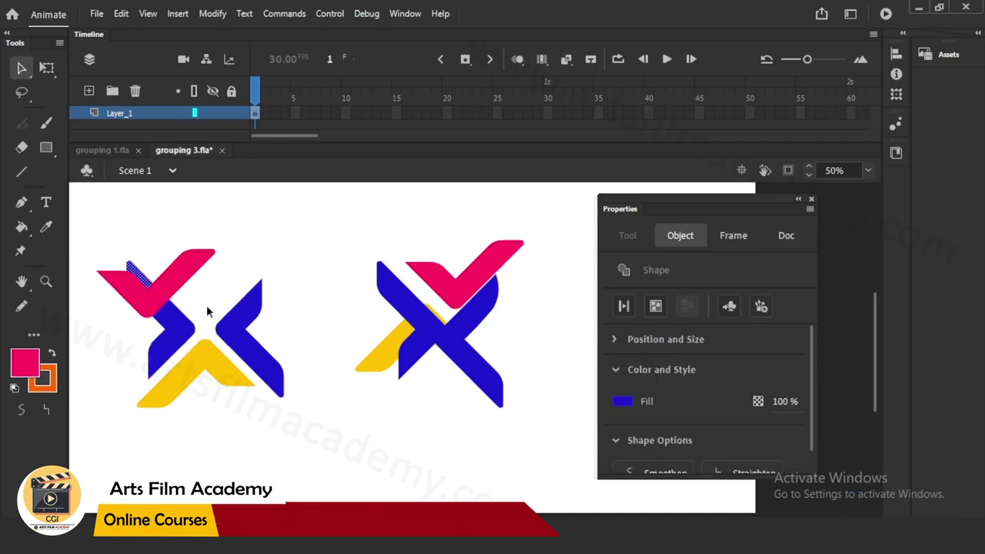
key("ctrl+z")
key("ctrl+z")
key("ctrl+z")
key("ctrl+z")
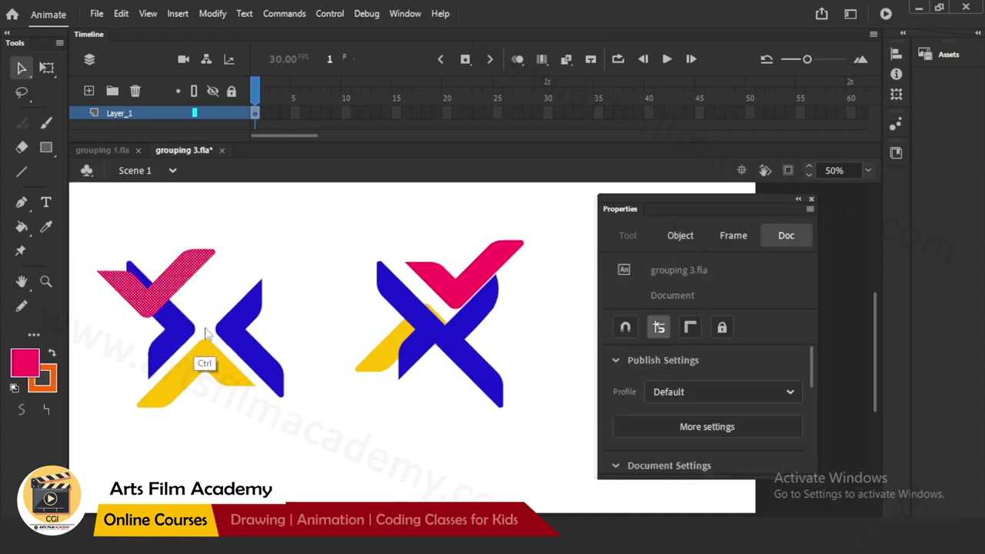
left_click(309, 327)
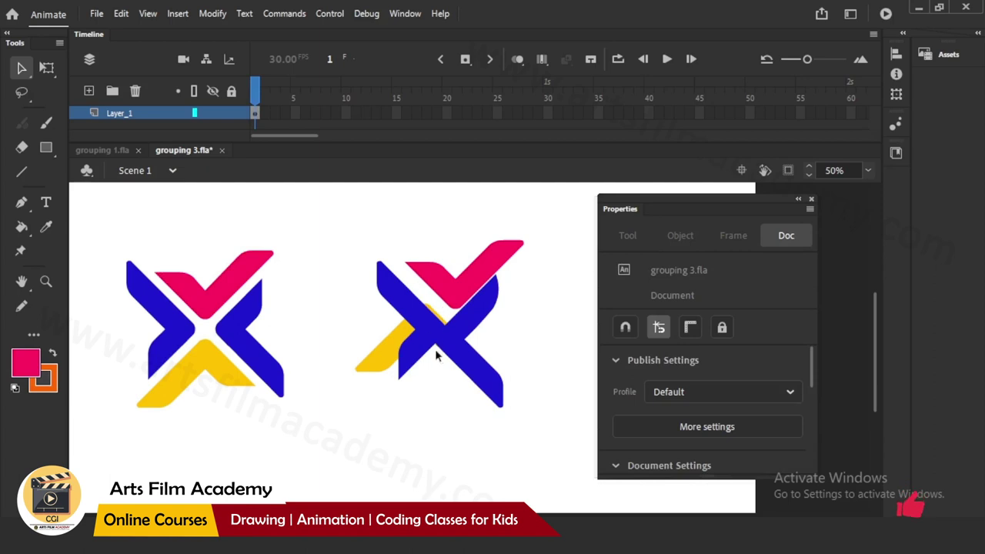
Rearrange the duplicate's four groups into the logo layout without overlaps, placing the yellow group at about X 795, Y 526.
left_click_drag(418, 341, 407, 362)
left_click_drag(357, 291, 373, 316)
left_click_drag(472, 296, 439, 299)
left_click_drag(460, 364, 453, 350)
left_click_drag(430, 300, 424, 300)
left_click_drag(447, 338, 444, 333)
left_click_drag(416, 364, 419, 358)
left_click(392, 318)
left_click(422, 296)
left_click(429, 360)
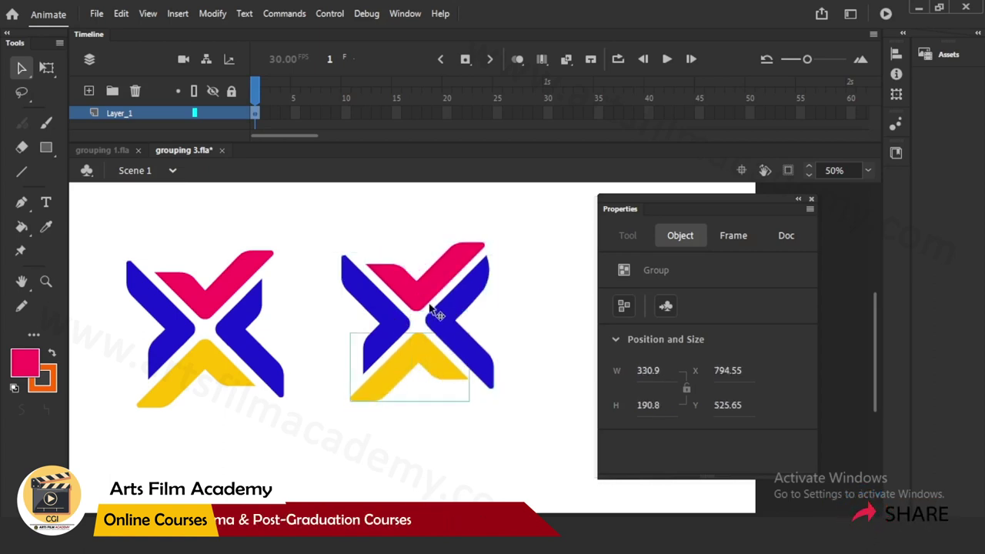
Nudge the duplicate's yellow group to about X 799, Y 524 and check how the original logo's shapes select together.
left_click(421, 409)
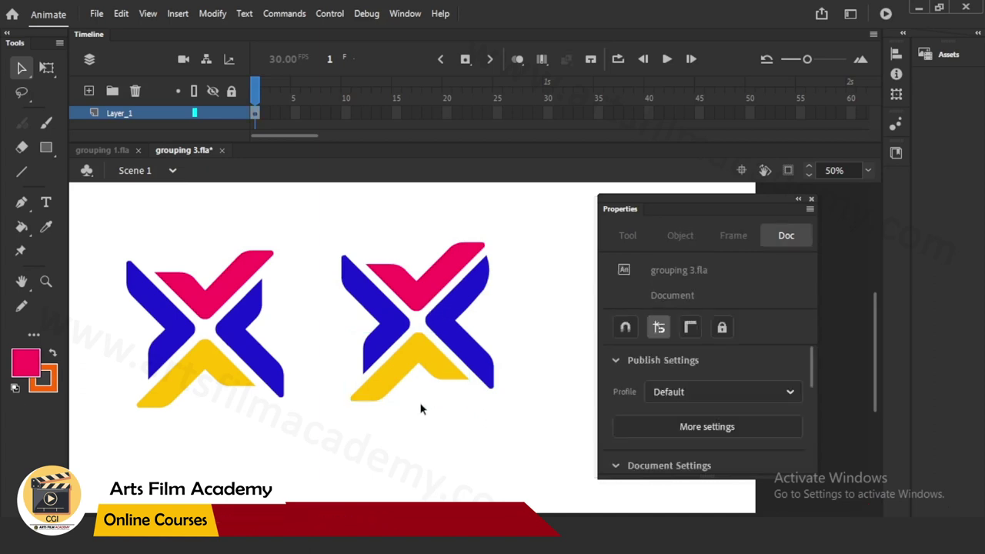
left_click(422, 361)
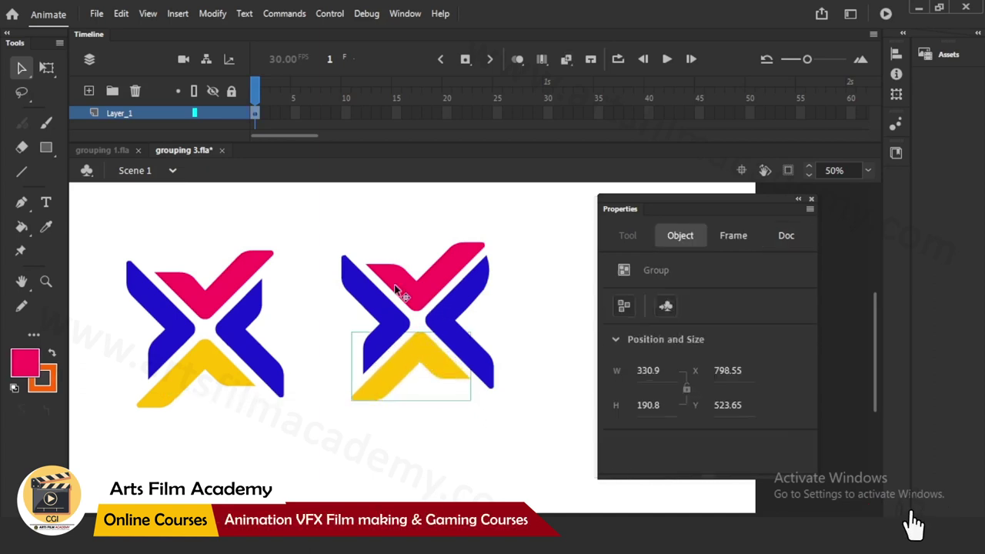
left_click_drag(110, 221, 321, 444)
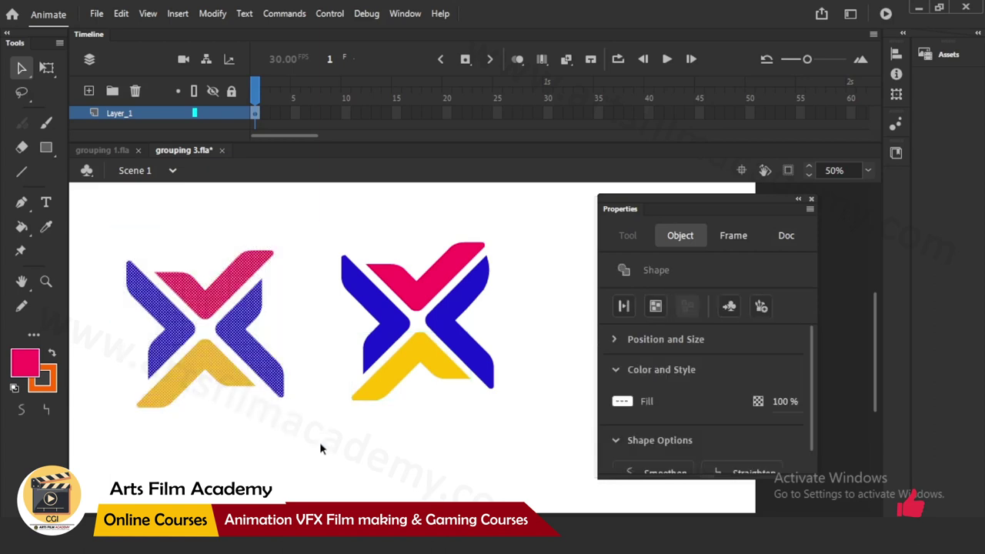
left_click(321, 433)
Distribute the duplicate's four groups to separate layers and enlarge the timeline to show all five layers.
left_click_drag(475, 395, 335, 213)
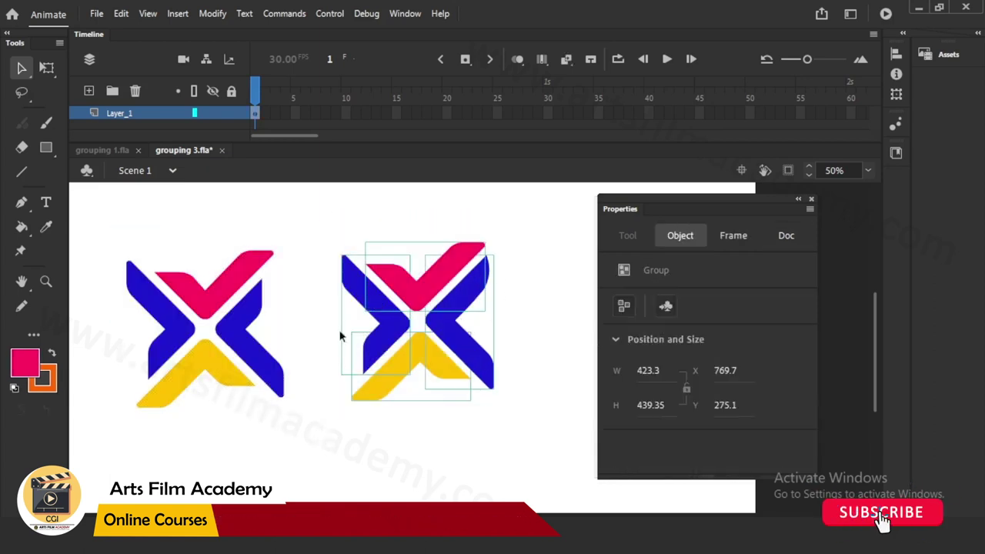
right_click(450, 286)
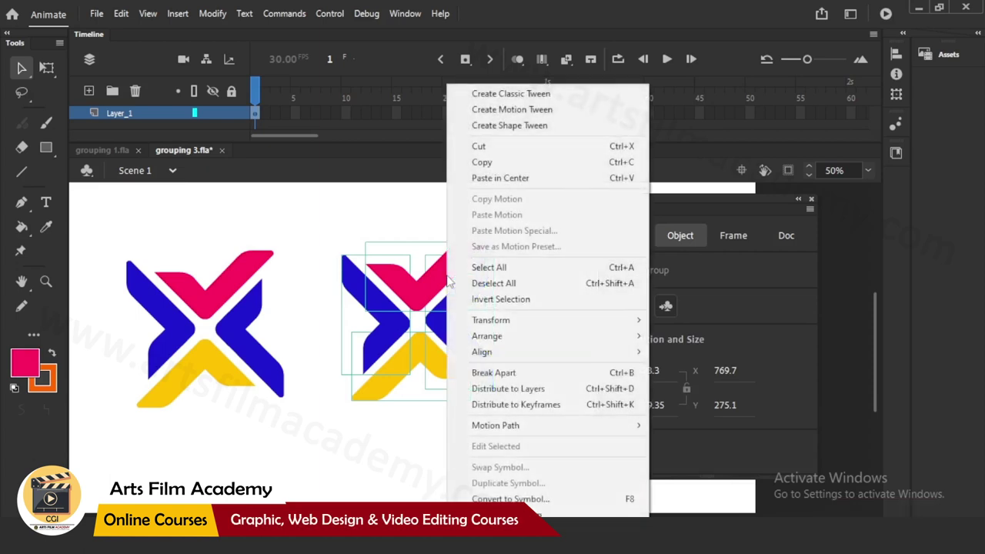
left_click(528, 388)
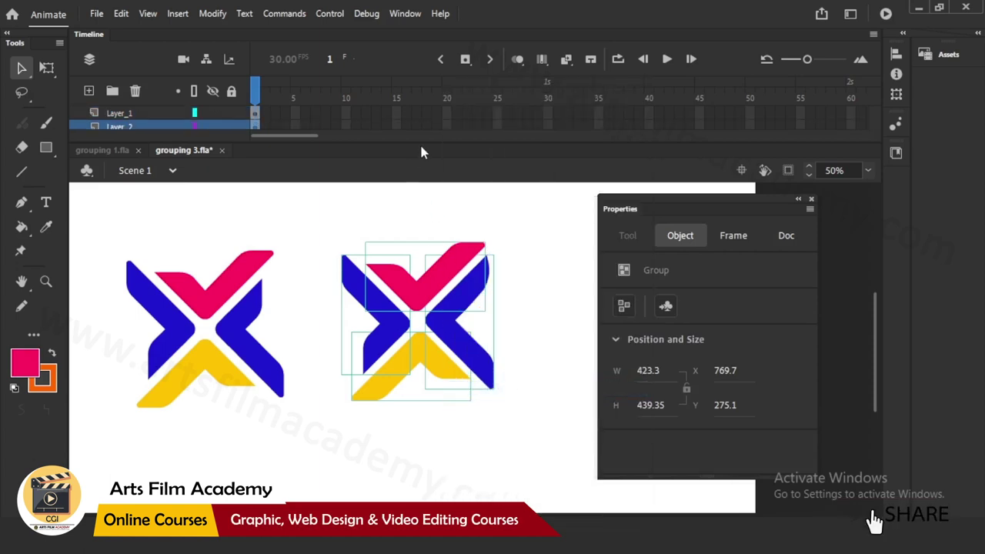
left_click_drag(424, 143, 421, 194)
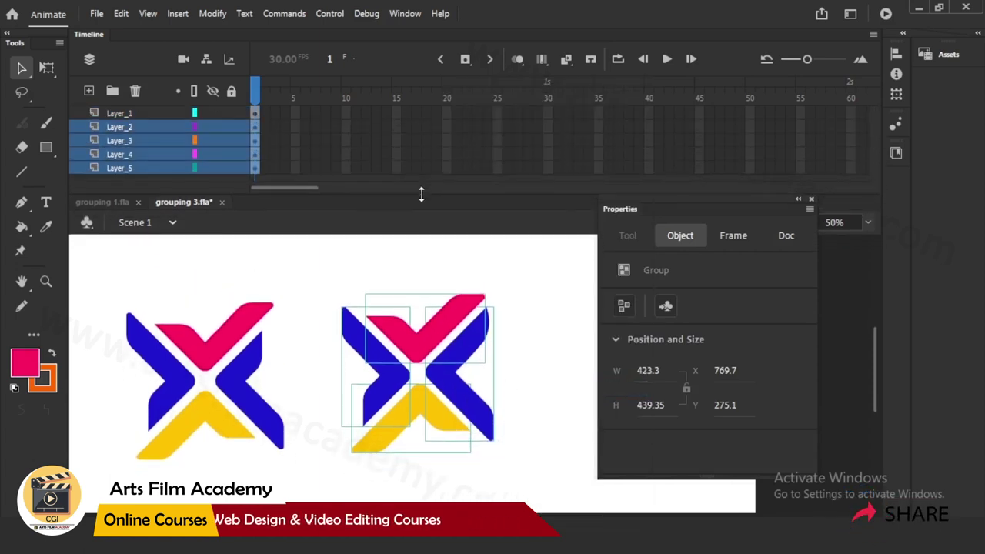
Select the duplicate's pink, right blue and yellow groups in turn to identify which layer holds each one.
left_click(455, 276)
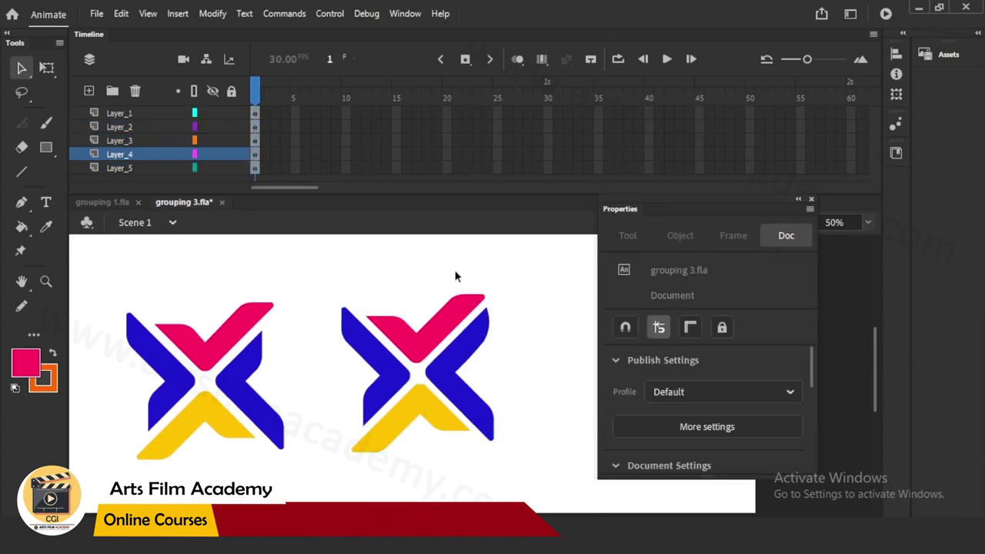
left_click(430, 346)
left_click(456, 381)
left_click(443, 415)
left_click(419, 427)
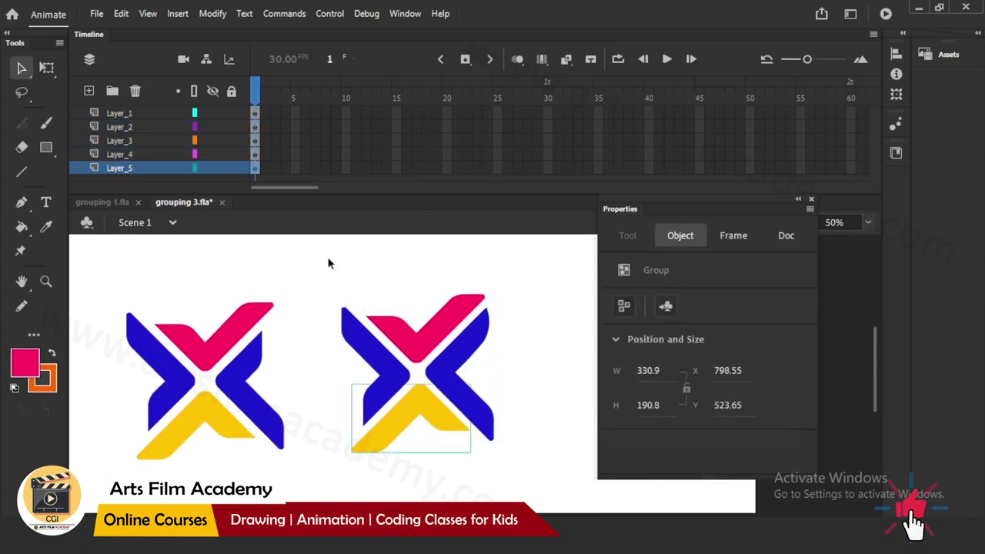
Toggle the visibility of Layer_1 through Layer_5 one by one, then show all layers again.
left_click(214, 113)
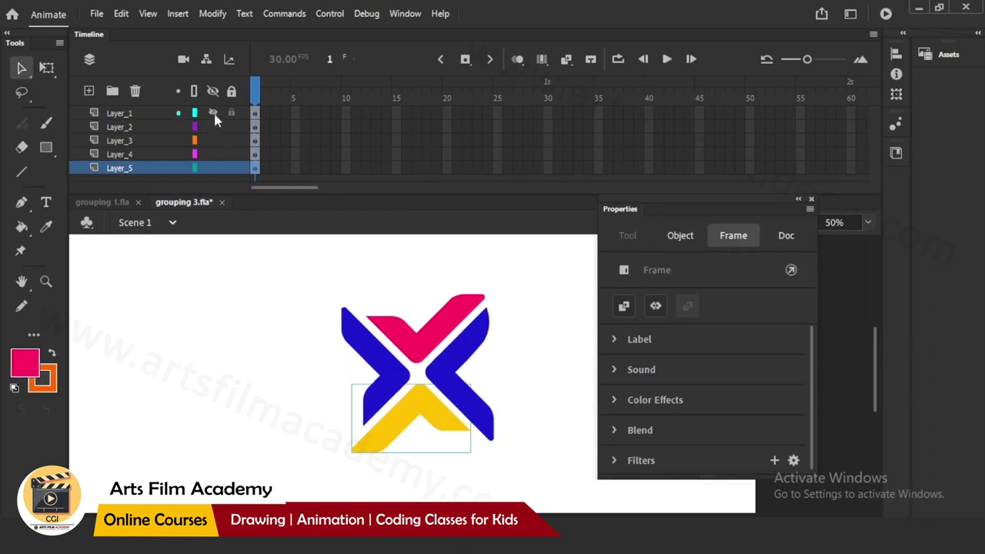
left_click(213, 127)
left_click(213, 140)
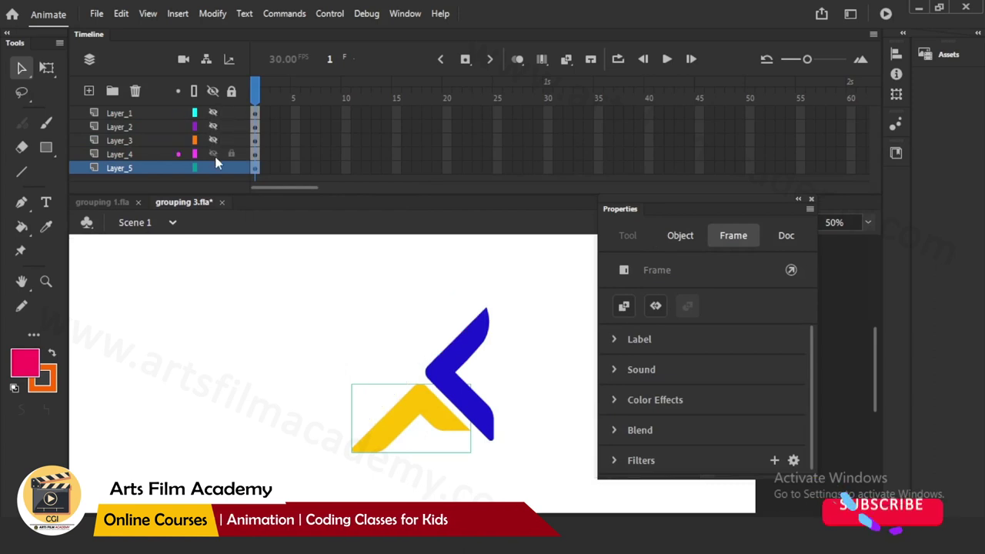
left_click(213, 154)
left_click(213, 168)
left_click(213, 154)
left_click(213, 140)
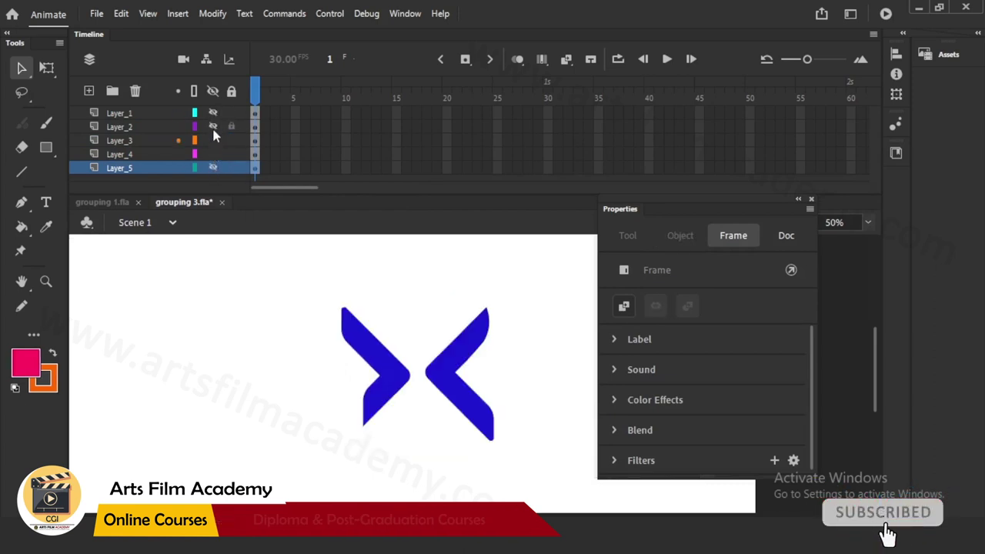
left_click(213, 127)
left_click(213, 92)
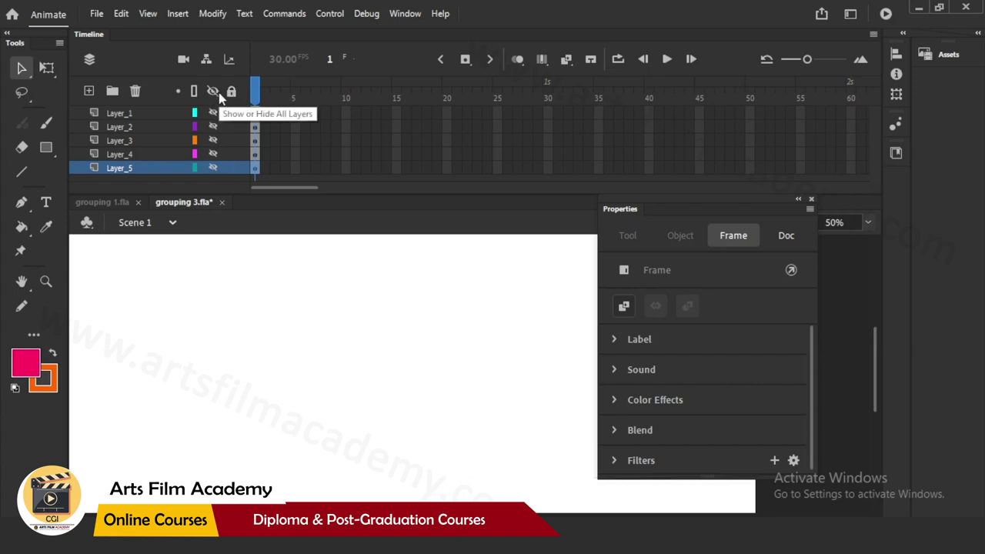
left_click(213, 91)
Move the duplicate's layered groups over one another and back to a loosely spaced logo layout.
left_click_drag(327, 283, 511, 474)
left_click(525, 459)
left_click(527, 462)
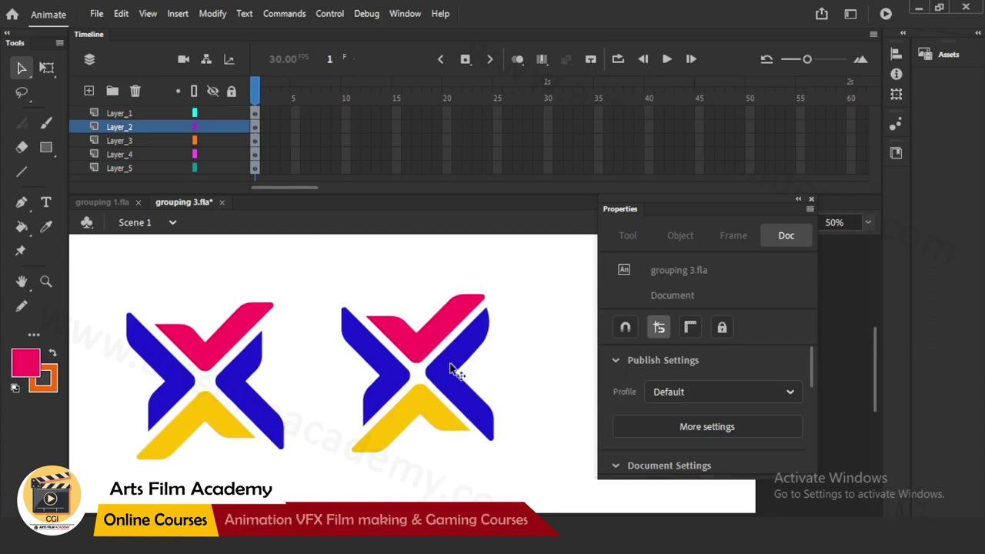
left_click_drag(413, 358, 411, 342)
left_click_drag(388, 362, 426, 333)
left_click_drag(452, 355, 454, 364)
left_click_drag(395, 345, 407, 348)
left_click_drag(417, 390, 419, 394)
left_click_drag(450, 383, 394, 383)
left_click_drag(451, 312, 424, 335)
left_click_drag(476, 408, 434, 372)
mouse_move(431, 422)
left_mouse_down()
mouse_move(438, 391)
mouse_move(422, 427)
left_mouse_up()
left_click_drag(430, 372, 461, 391)
left_click_drag(387, 371, 452, 383)
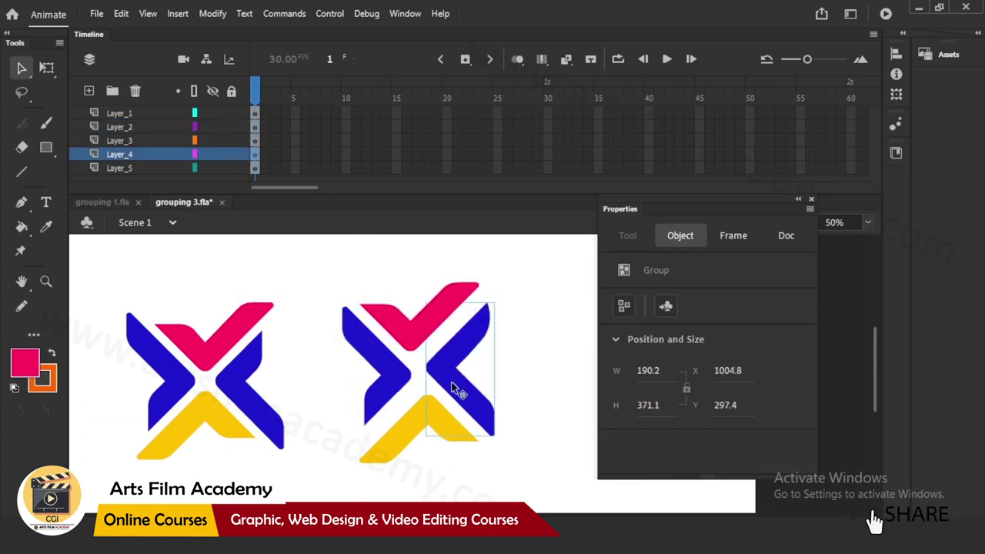
Enter the duplicate's pink group down to its drawing object and return to Scene 1.
double_click(419, 323)
double_click(423, 320)
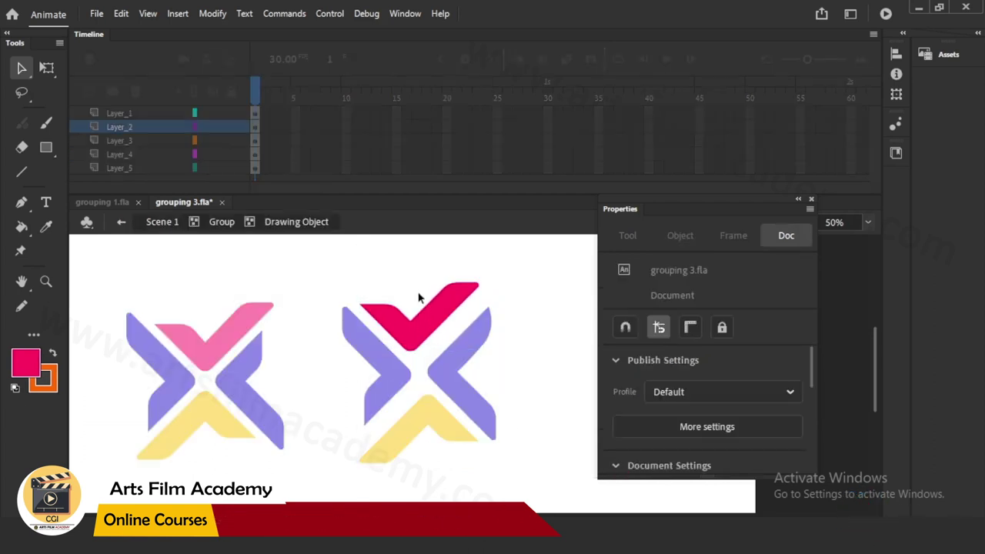
left_click(162, 222)
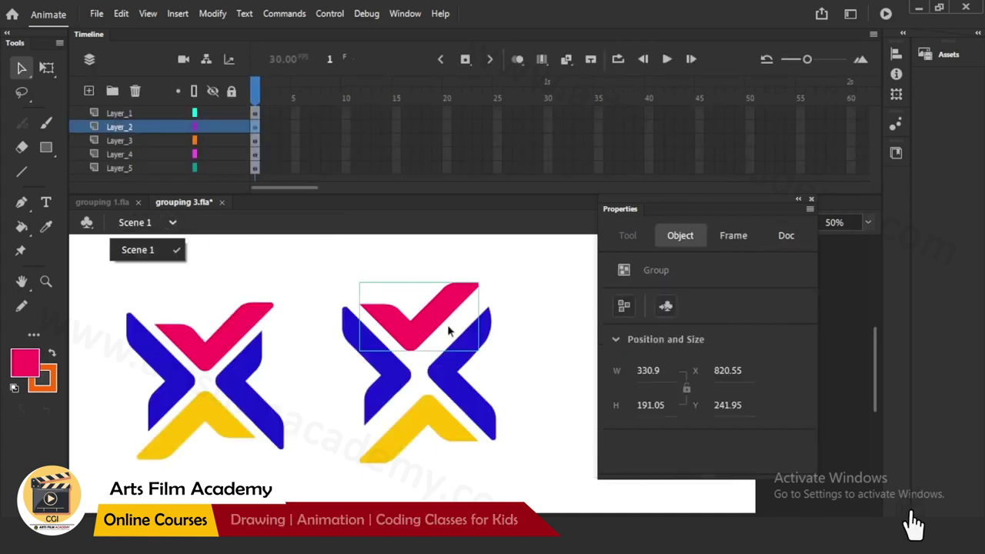
Move the duplicate's pink and yellow groups closer to its centre and compare their selection with the original pink shape.
left_click(429, 410)
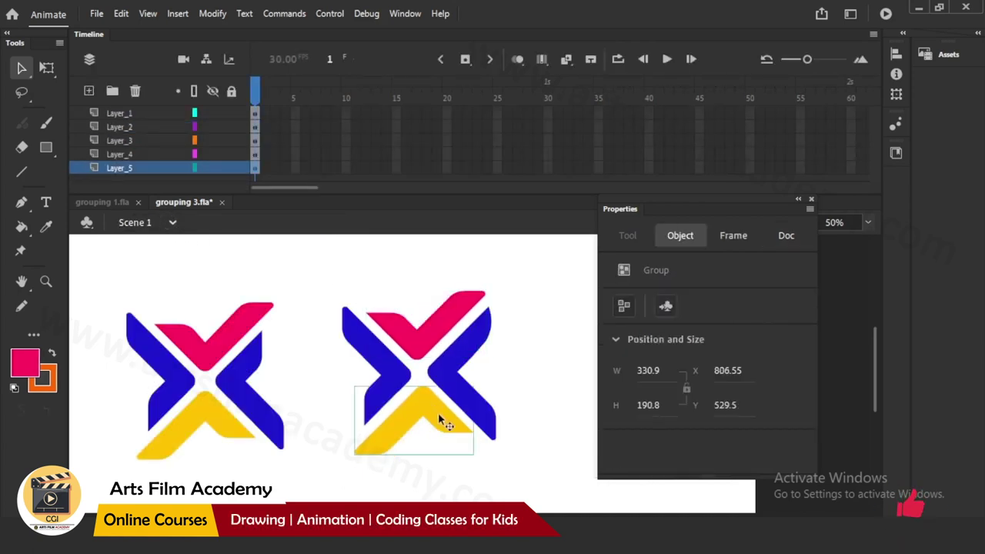
left_click_drag(521, 445, 354, 265)
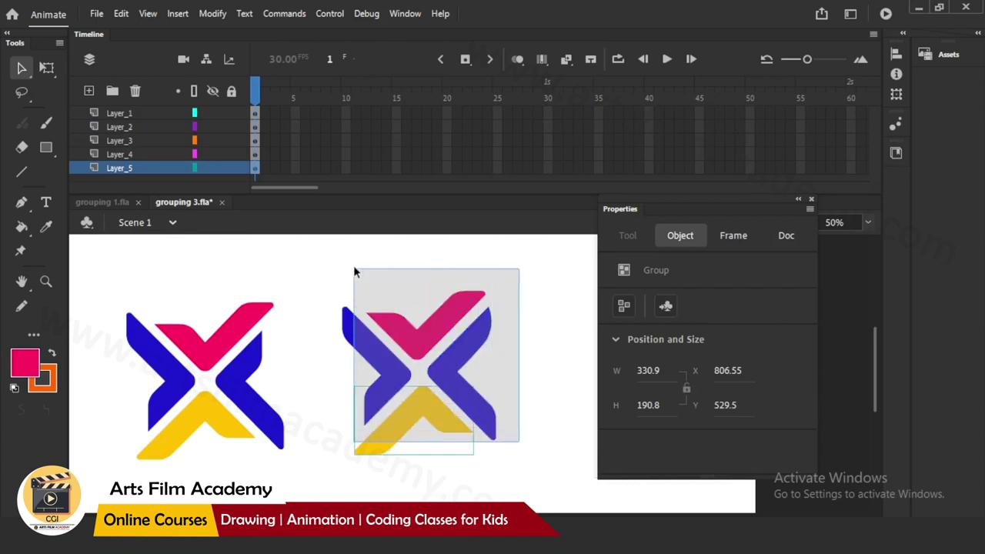
left_click(524, 419)
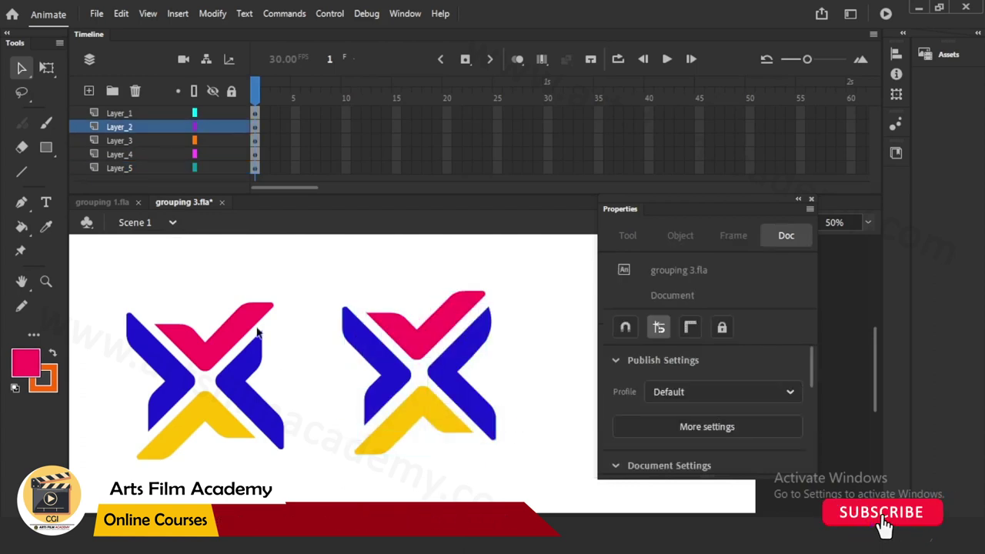
left_click(216, 355)
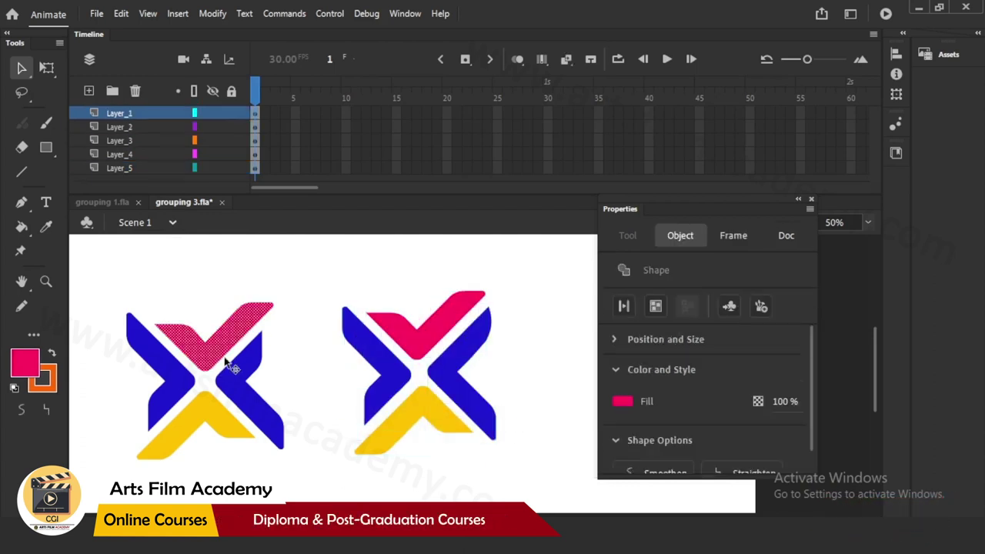
left_click(374, 356)
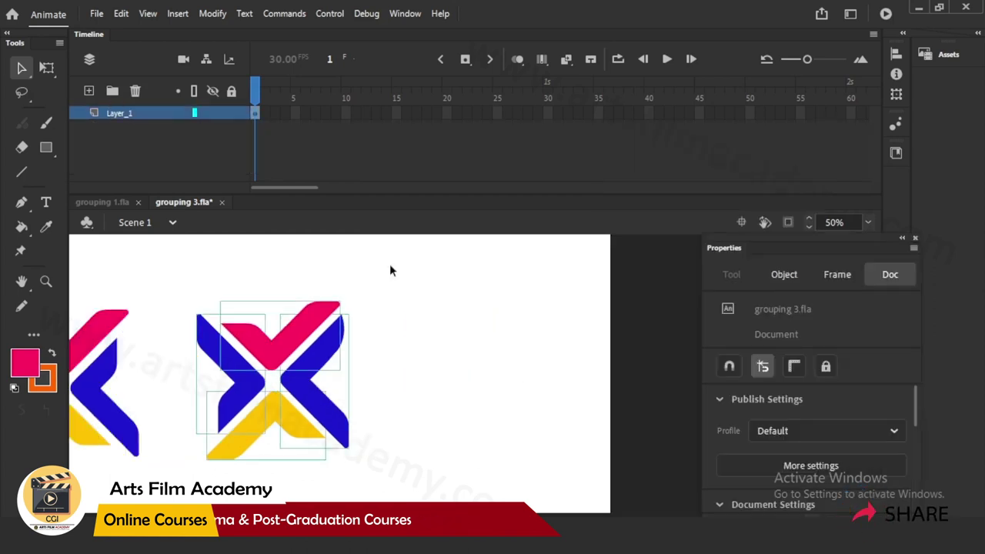
Place a copy of the duplicate's four groups to its right, at about X 1344, Y 311.
left_click(390, 267)
key("space")
left_click_drag(453, 397, 515, 361)
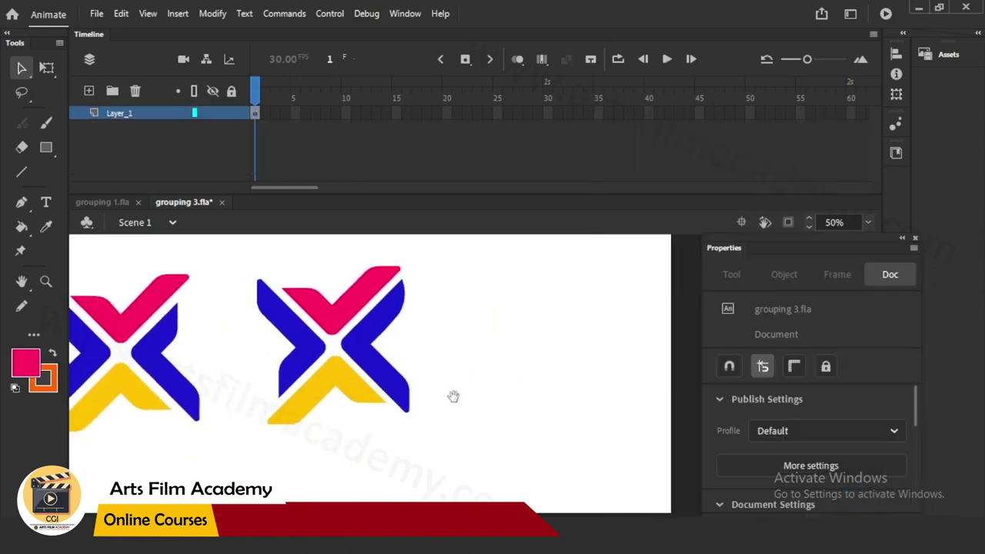
left_click_drag(460, 454, 224, 246)
left_click_drag(399, 389, 612, 405)
left_click_drag(635, 339, 616, 373)
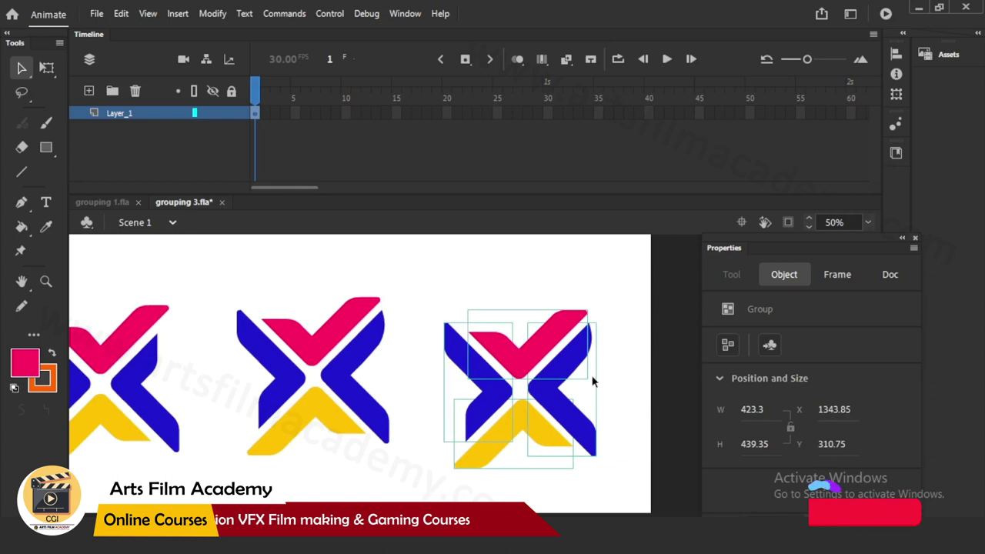
Convert the new copy's four groups into a single Graphic symbol named "logo".
right_click(552, 345)
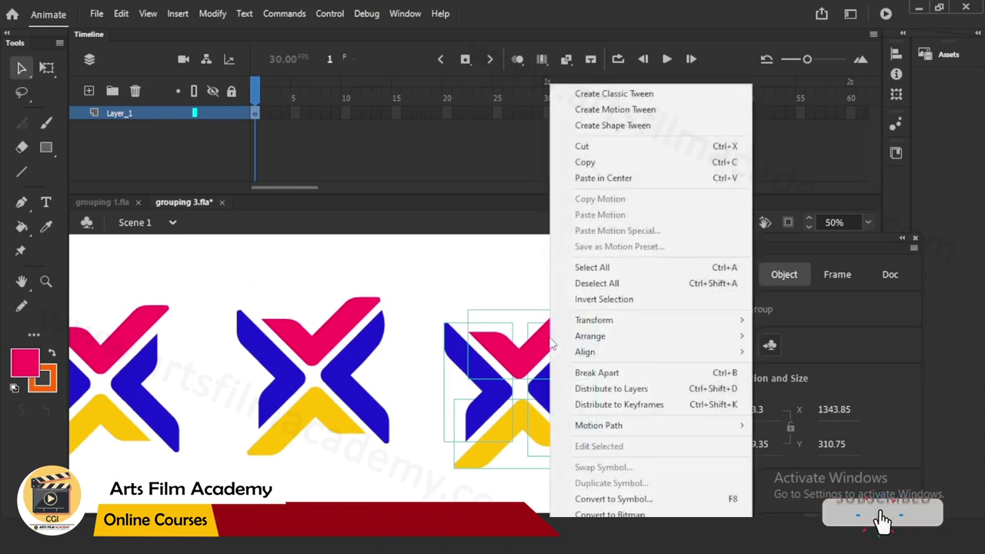
left_click(613, 499)
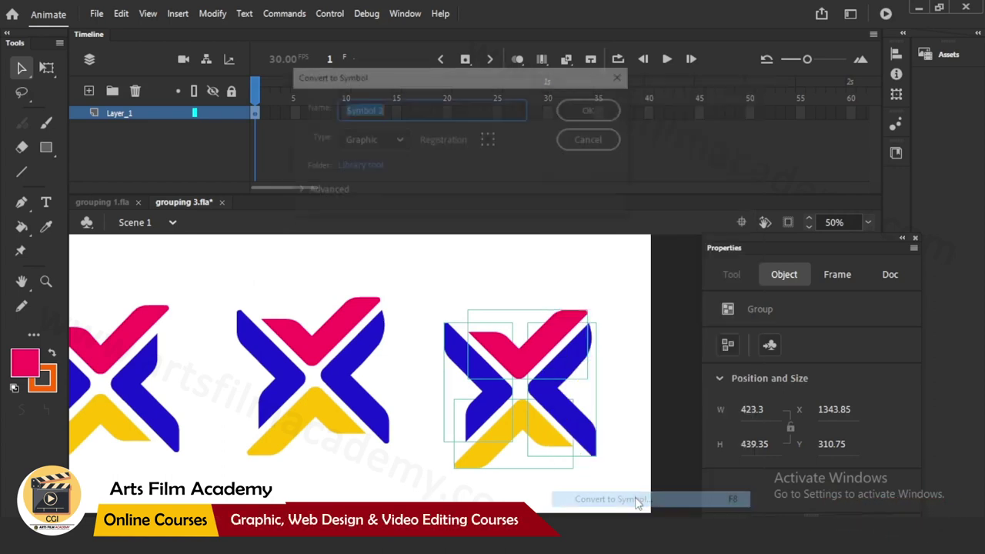
left_click(399, 145)
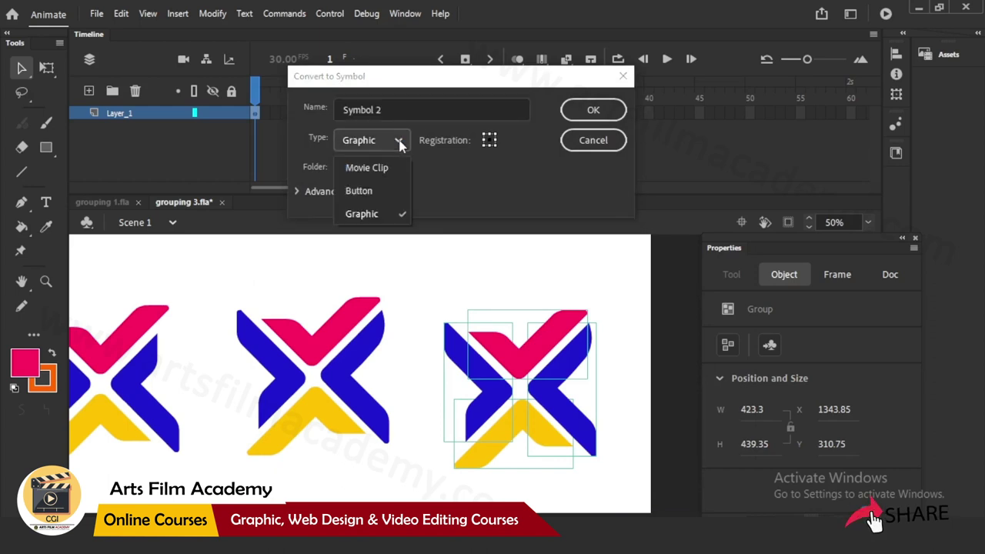
left_click(400, 145)
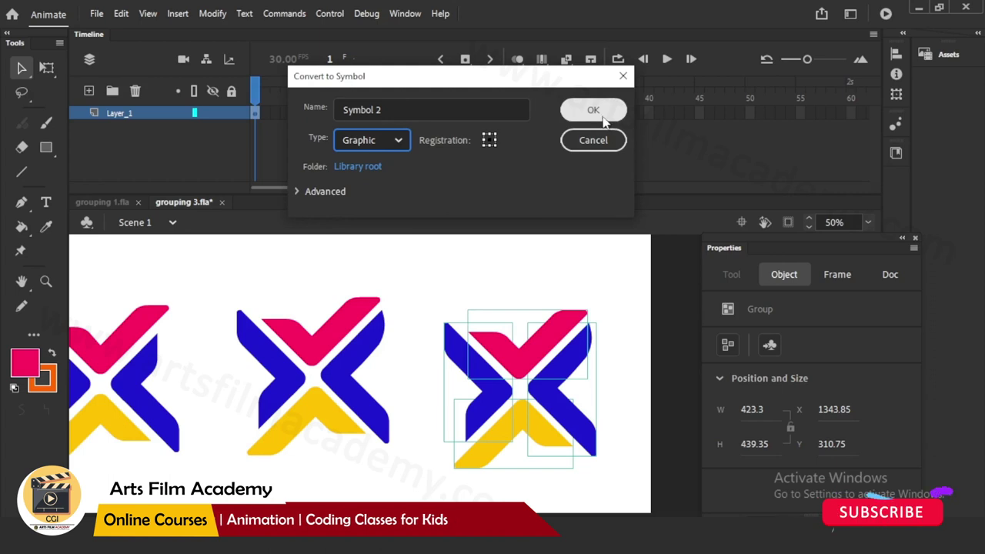
left_click_drag(395, 114, 284, 115)
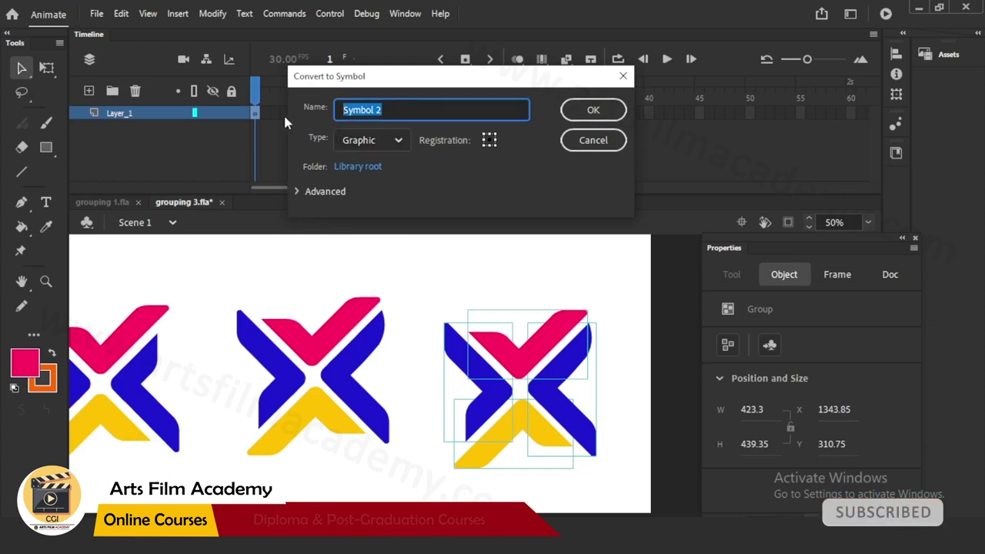
type("logo")
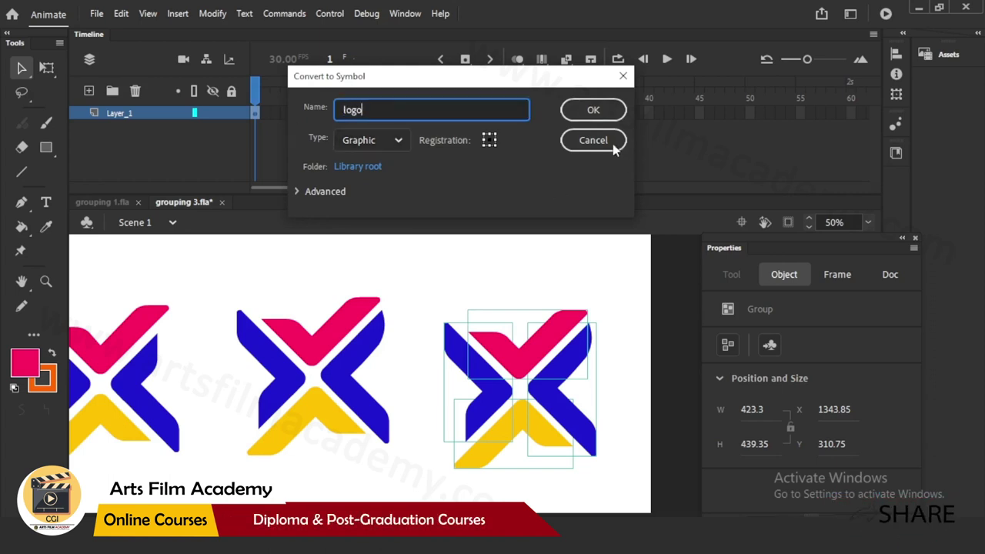
left_click(613, 115)
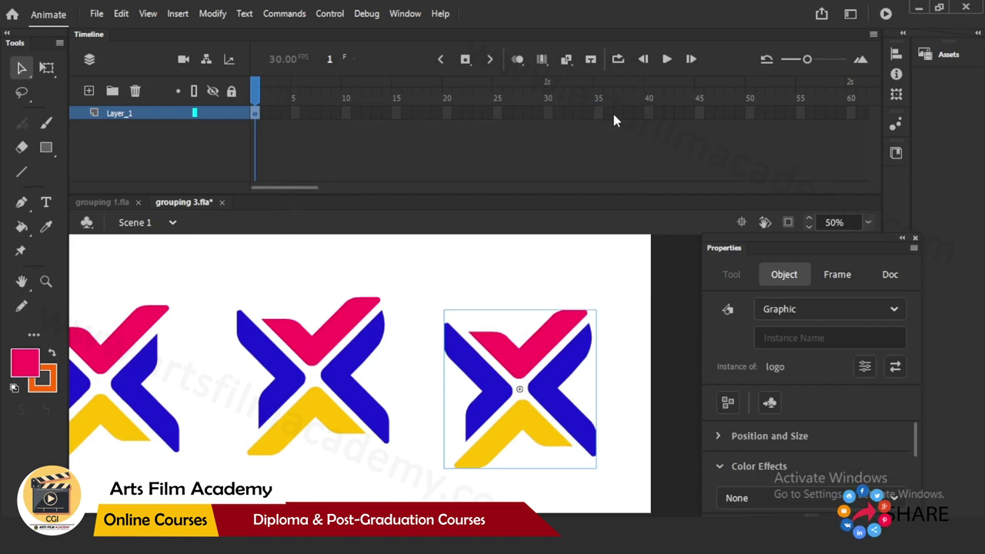
Compare selecting the middle logo's groups with the logo symbol, align the symbol level with them, and move the Properties panel clear.
left_click(616, 360)
left_click_drag(380, 280, 330, 436)
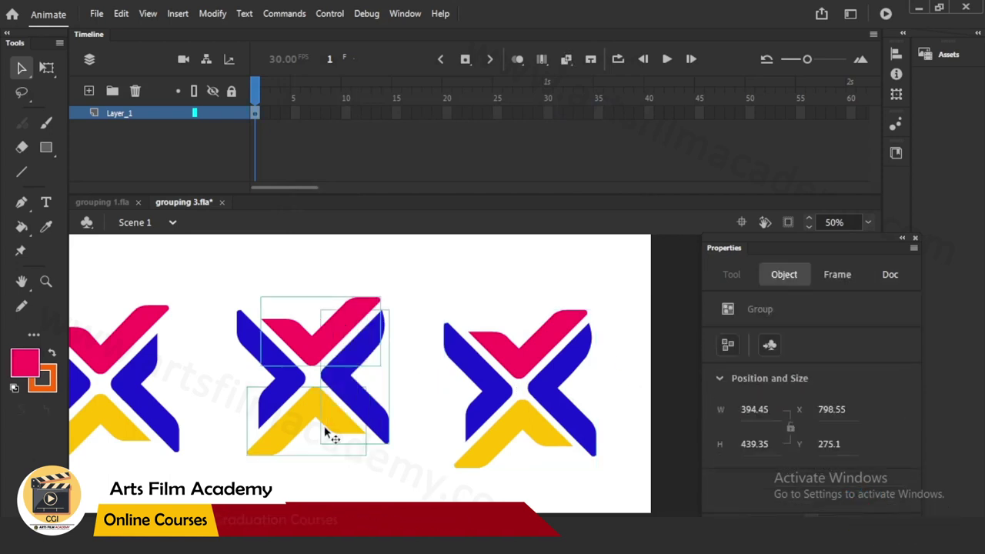
left_click_drag(444, 299, 512, 446)
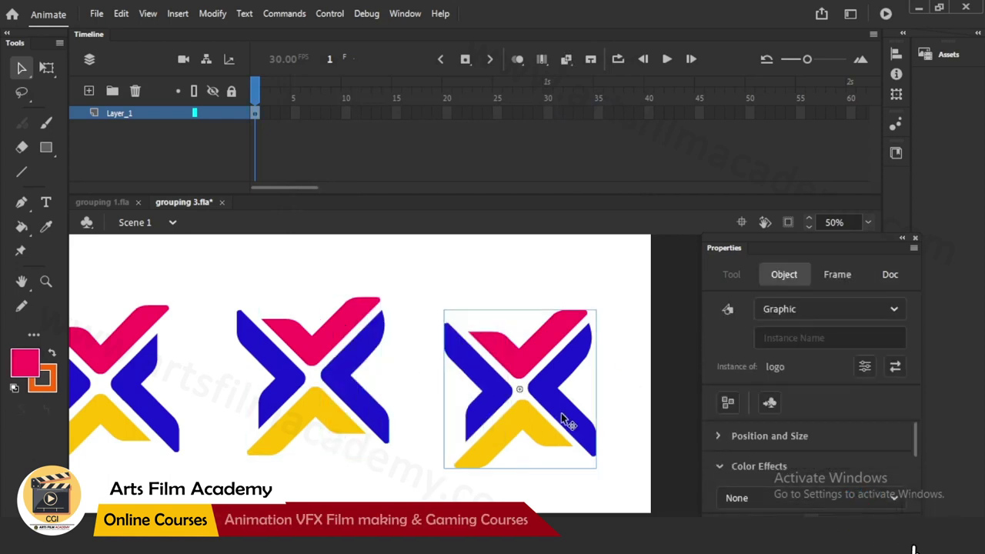
left_click_drag(559, 415, 557, 406)
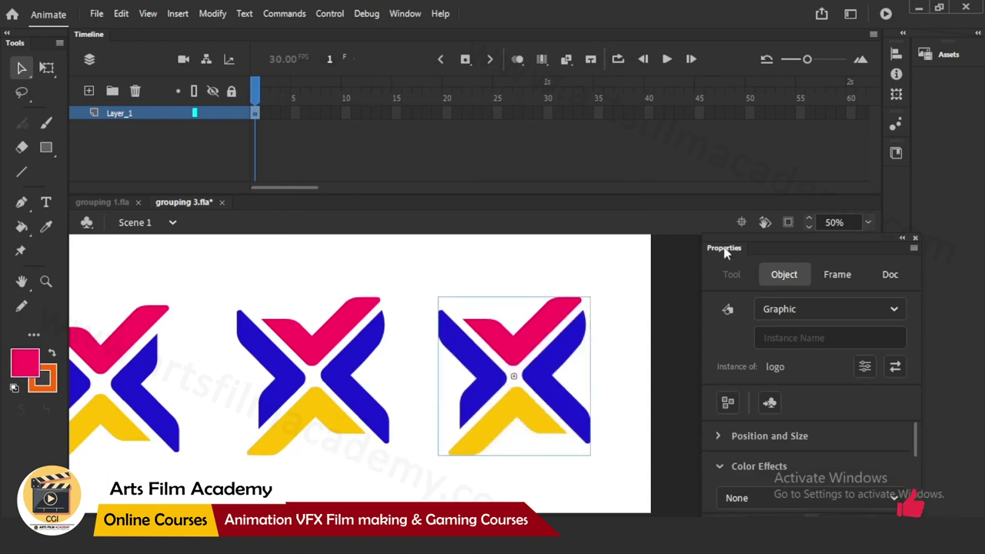
left_click_drag(725, 252, 661, 141)
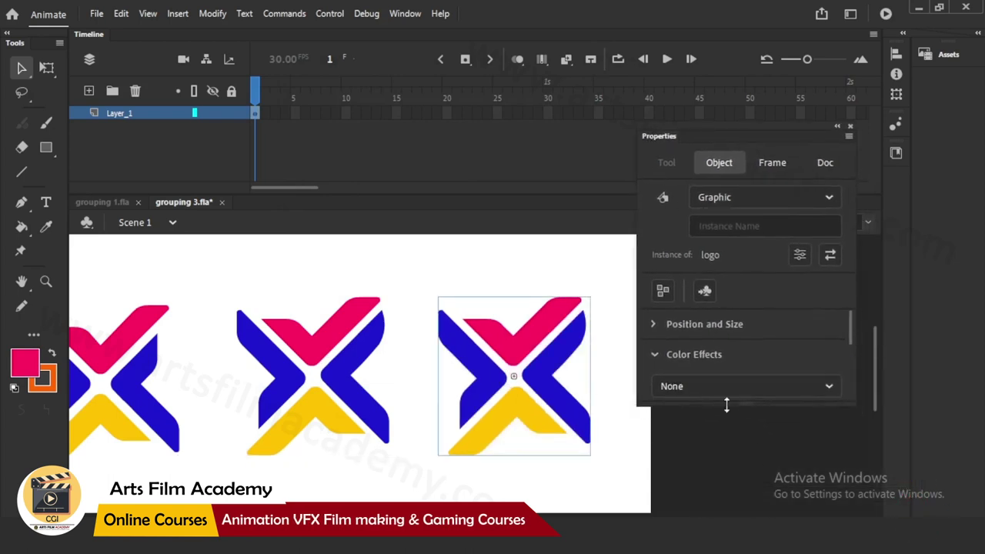
Enlarge the Properties panel and compare the pink group's properties with those of the logo symbol.
left_click_drag(726, 403, 726, 501)
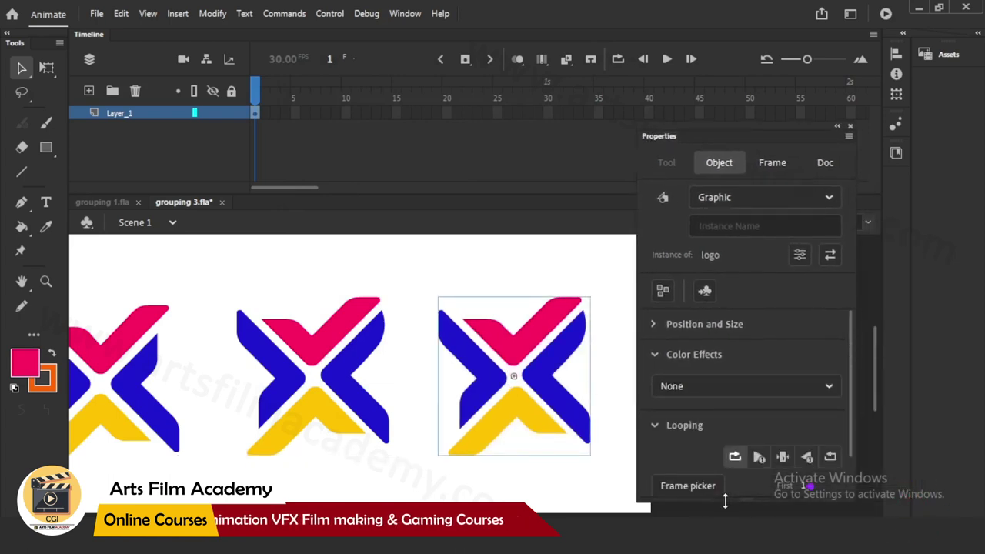
left_click(328, 333)
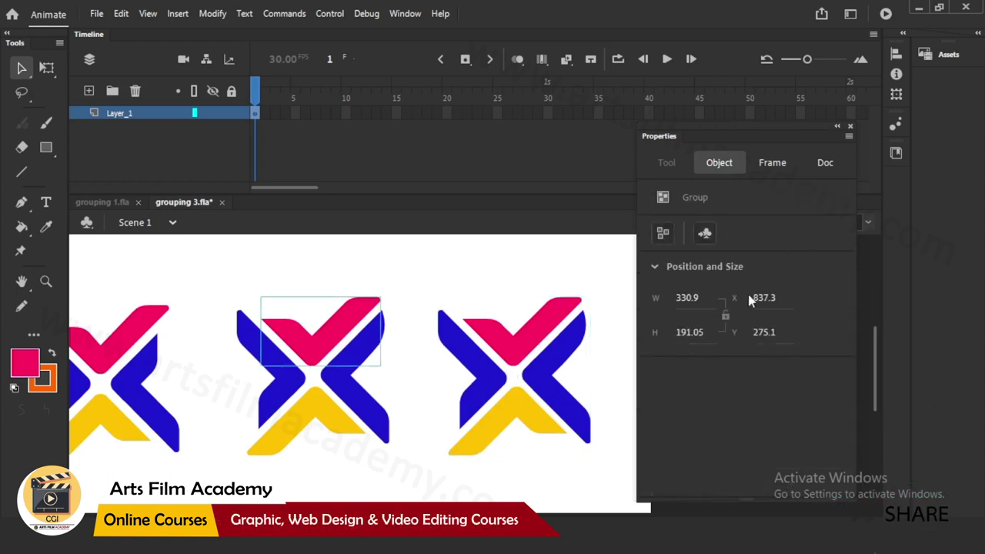
left_click(530, 277)
left_click(521, 368)
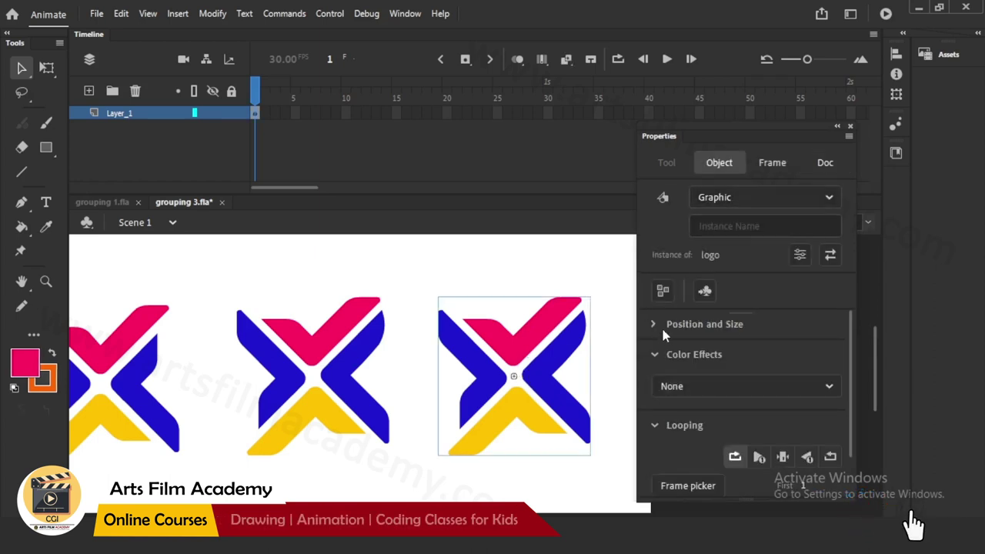
Try a Brightness effect of -15% and a 100% Tint on the logo symbol.
left_click(687, 387)
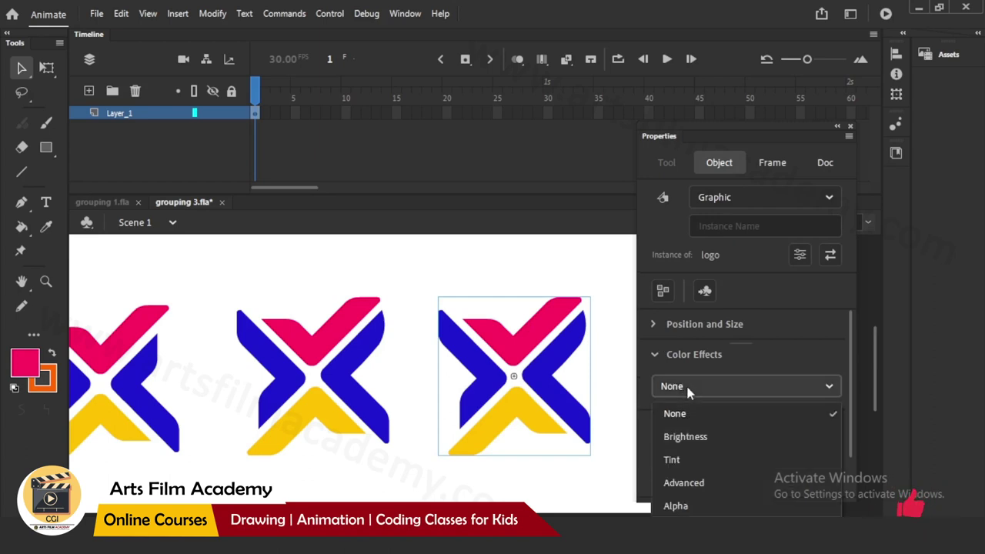
left_click(687, 437)
mouse_move(743, 429)
left_mouse_down()
mouse_move(765, 429)
mouse_move(735, 429)
left_mouse_up()
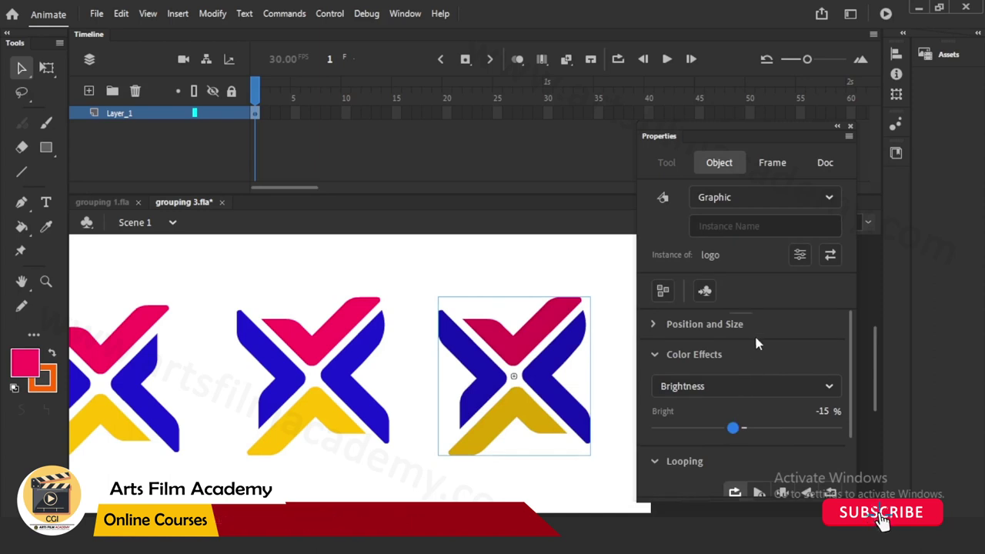
left_click(732, 384)
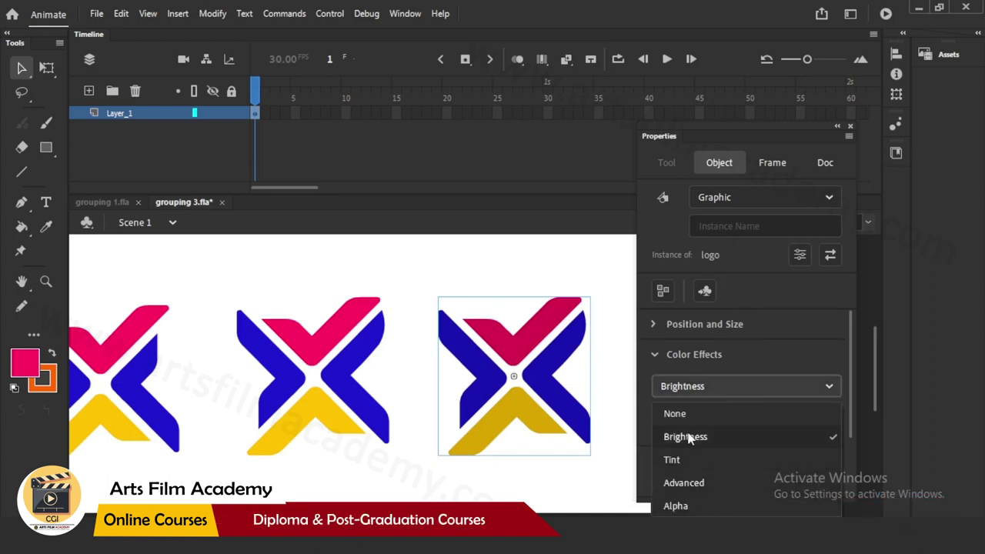
left_click(676, 460)
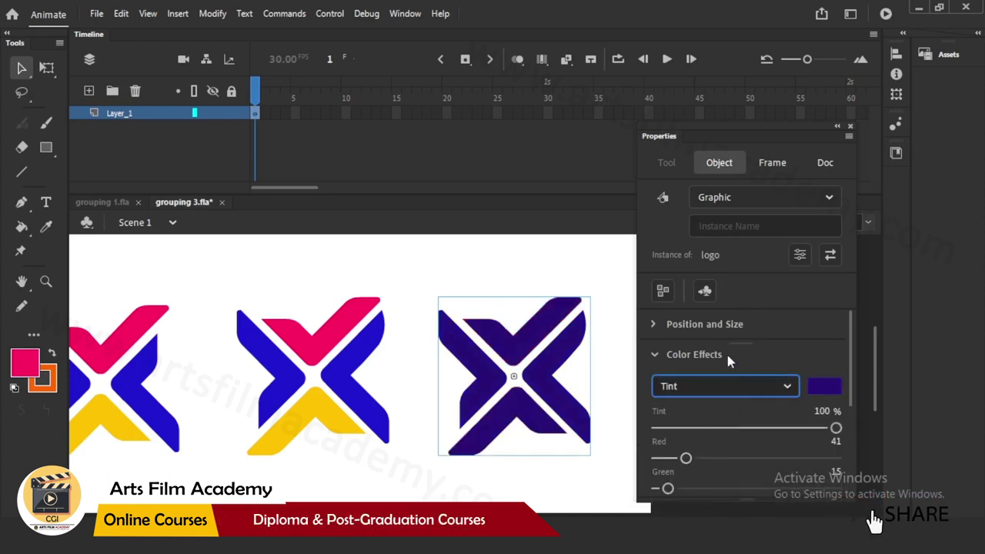
Apply an Alpha color effect of 89% to the logo symbol and compare it with the middle logo's groups.
left_click(715, 389)
left_click(697, 505)
left_click_drag(658, 428, 816, 428)
left_click(606, 355)
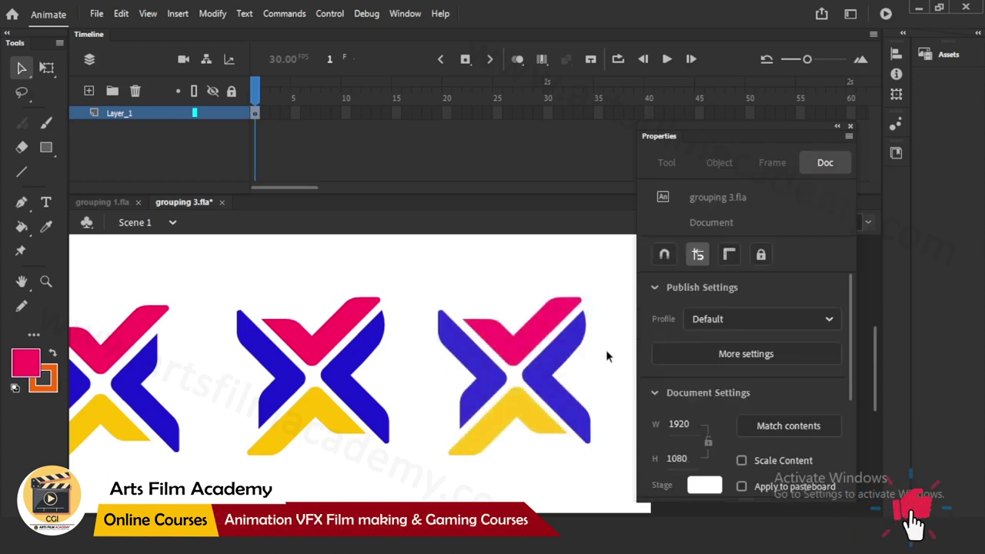
left_click(342, 309)
left_click(479, 313)
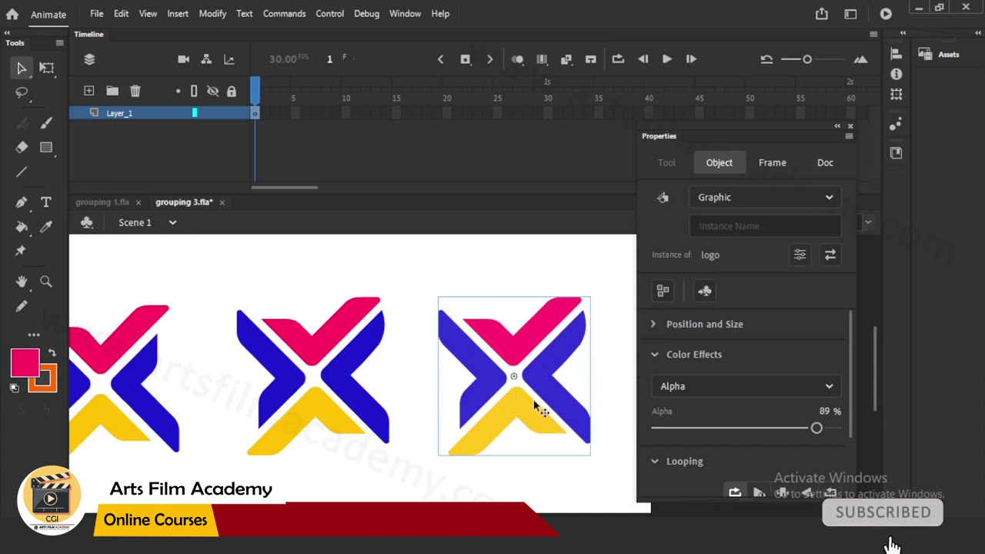
Delete the leftmost logo made of broken-apart shapes.
key("ctrl+minus")
left_click_drag(283, 313, 418, 449)
key("Delete")
Scale the group logo and the logo symbol up together to about 1133 by 507, and shorten the timeline.
left_click_drag(406, 292, 470, 410)
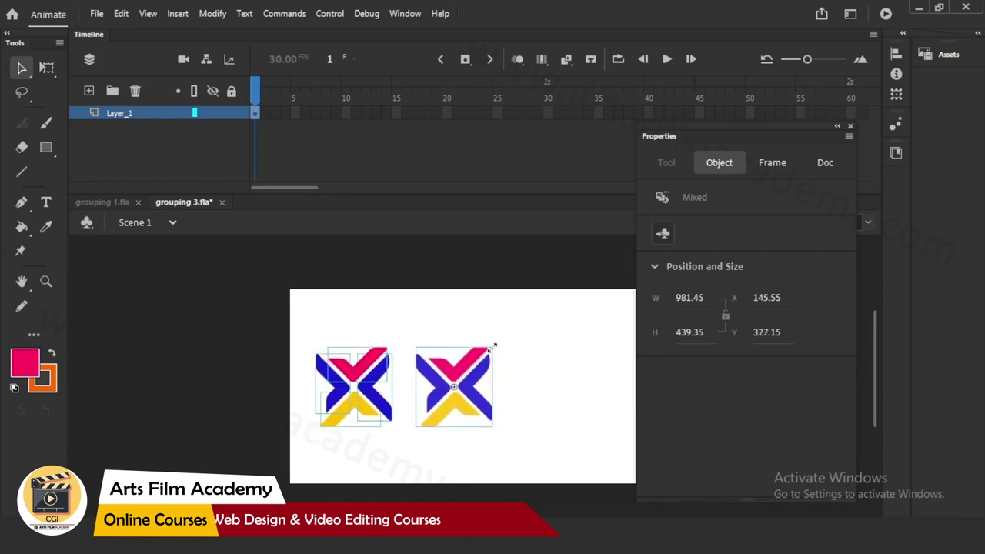
key("q")
left_click_drag(493, 348, 506, 340)
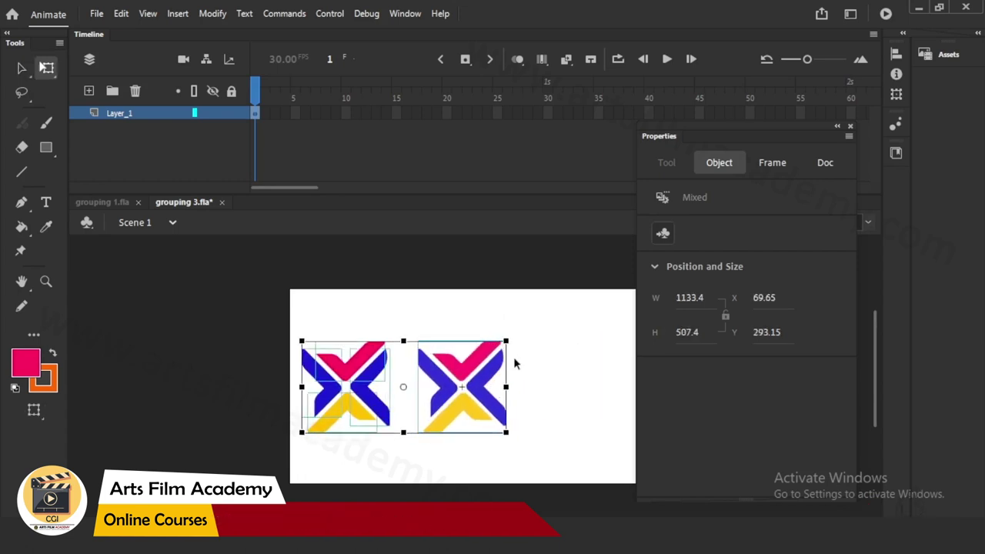
key("ctrl+equal")
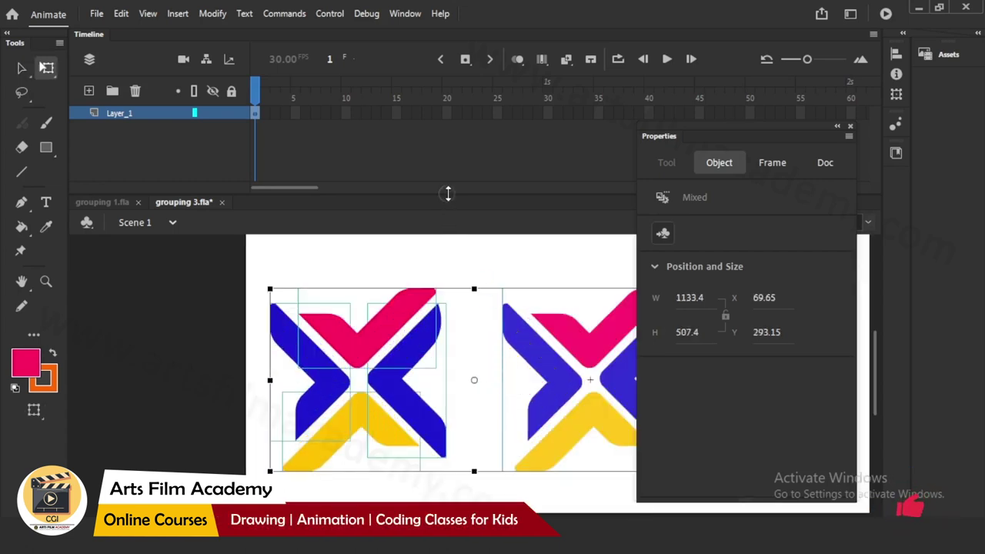
left_click_drag(449, 195, 449, 144)
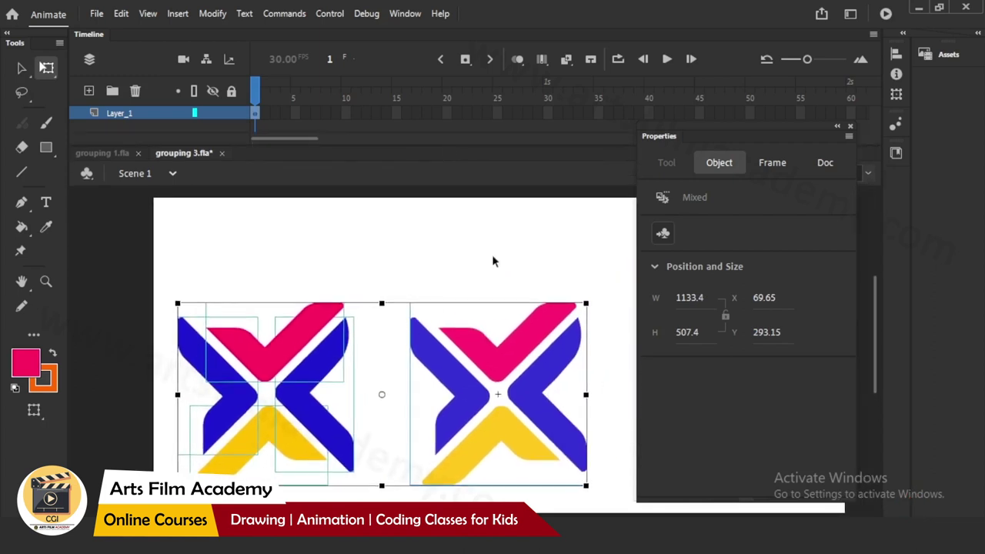
Duplicate the logo symbol instance down and to the right of the original.
left_click(492, 254)
left_click(458, 345)
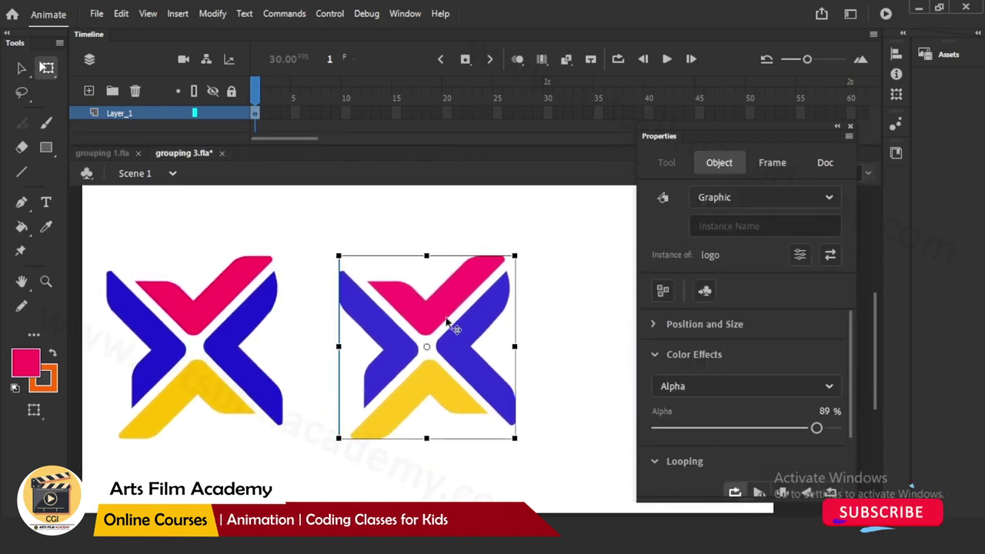
left_click_drag(458, 342, 534, 428)
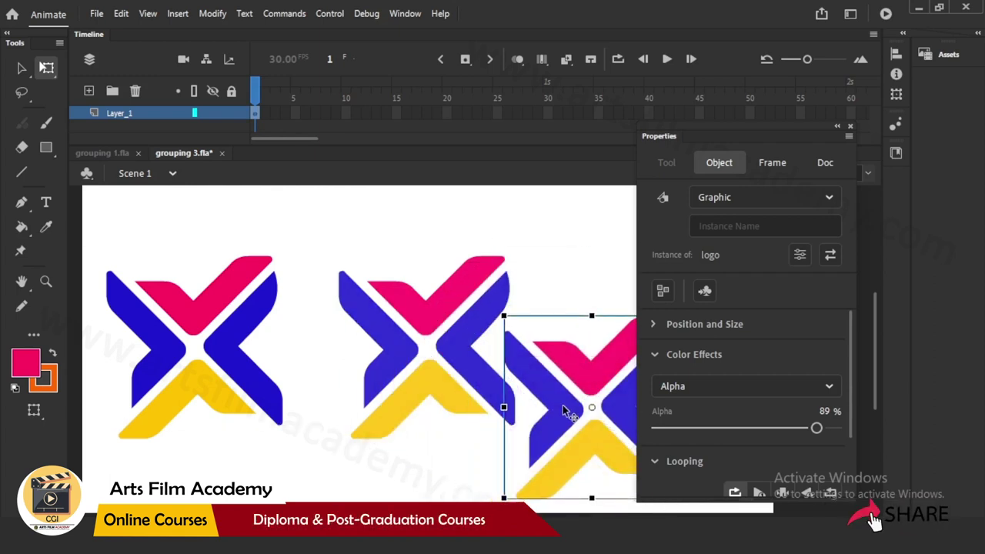
Open the Library and preview the logo symbol beside the groups on the stage.
left_click(408, 14)
left_click(469, 189)
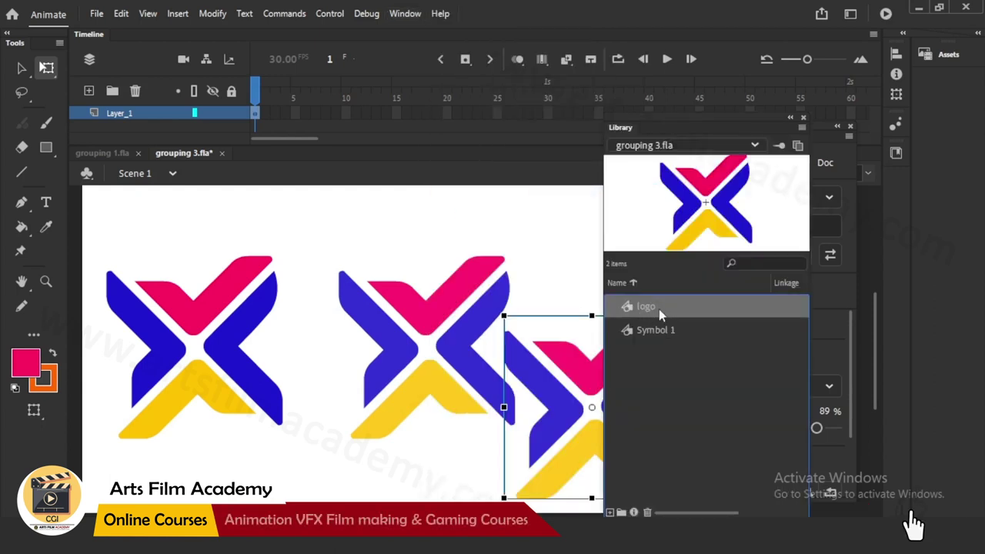
left_click(248, 347)
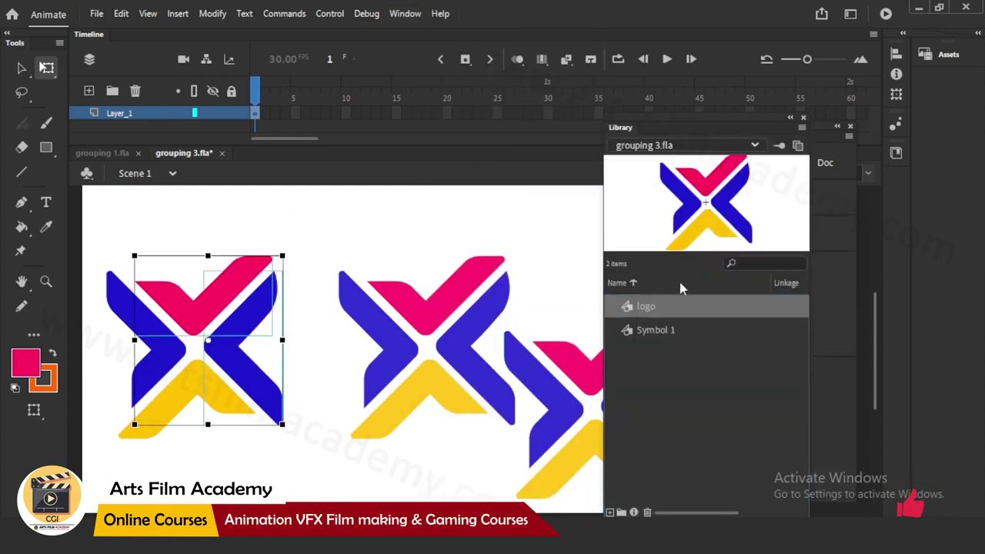
Delete the logo made of four groups and undo the deletion.
left_click_drag(105, 242, 291, 418)
key("Delete")
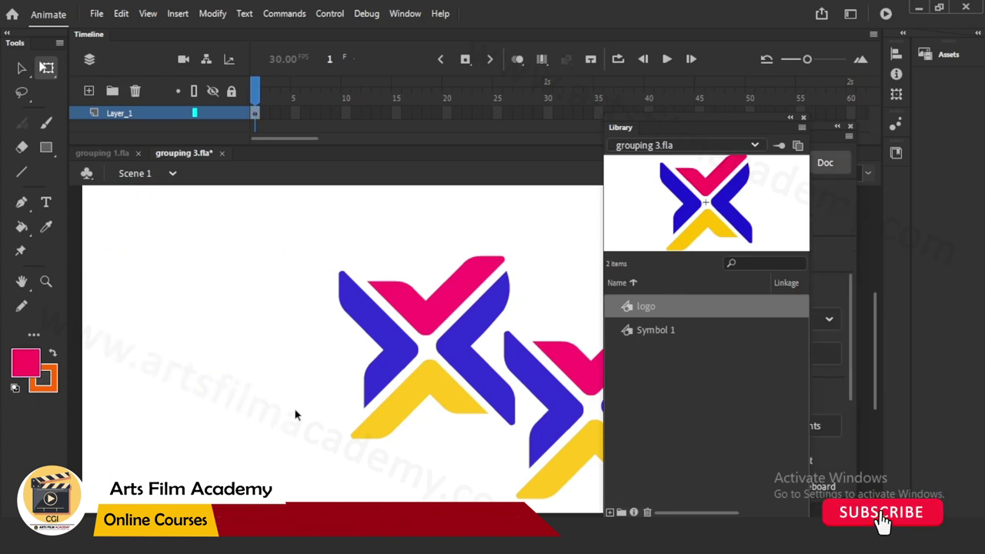
key("ctrl+z")
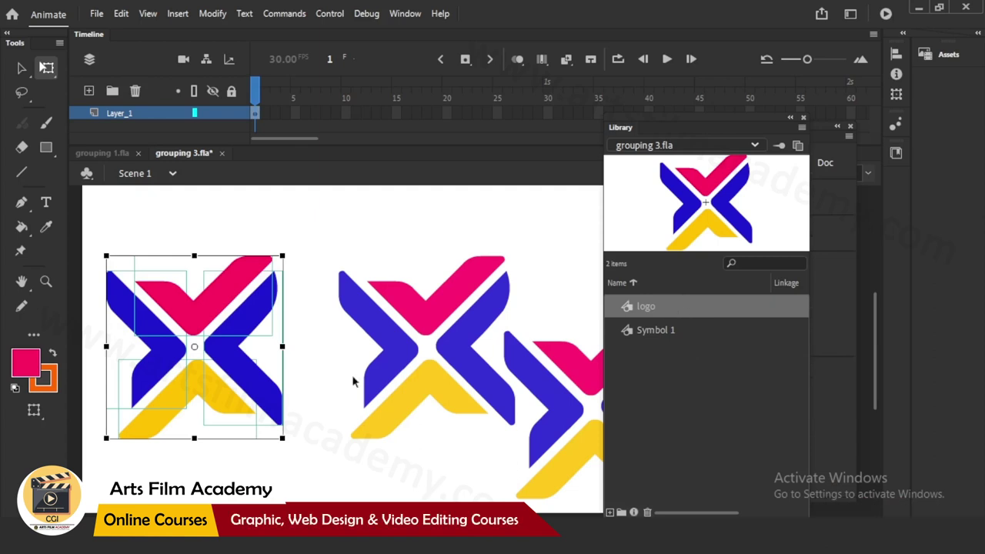
Delete both logo symbol instances and place a new, slightly enlarged instance from the Library to the right of the groups.
left_click_drag(403, 246, 537, 406)
key("Delete")
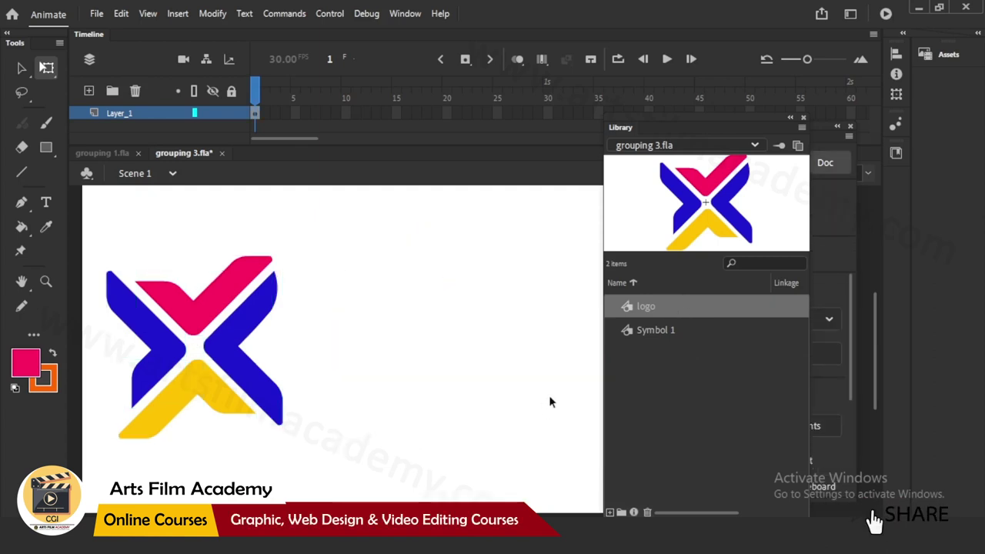
left_click_drag(646, 307, 481, 351)
mouse_move(558, 272)
left_mouse_down()
mouse_move(576, 249)
mouse_move(567, 264)
left_mouse_up()
left_click(538, 251)
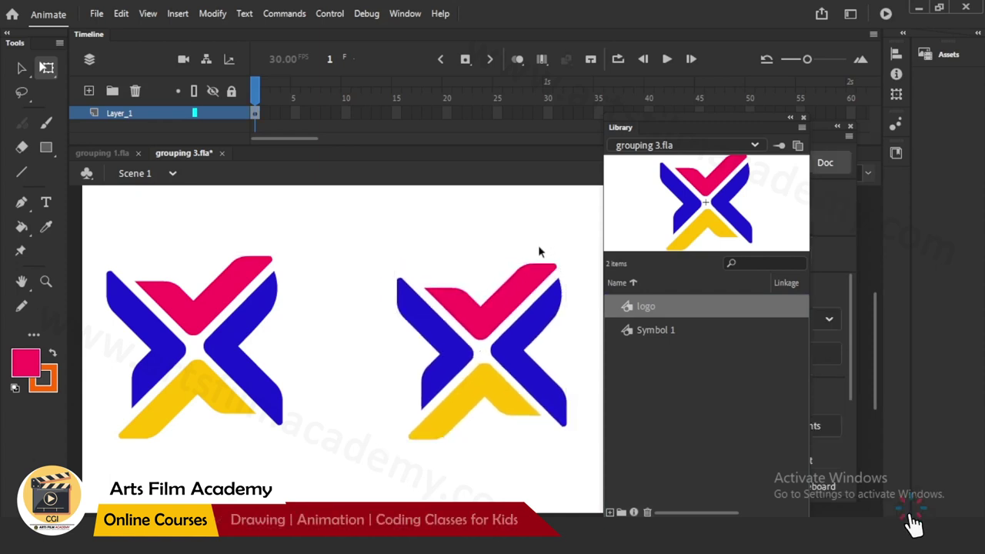
Duplicate the new logo instance, delete the extra one, and keep a single instance level with the group logo.
left_click(527, 360)
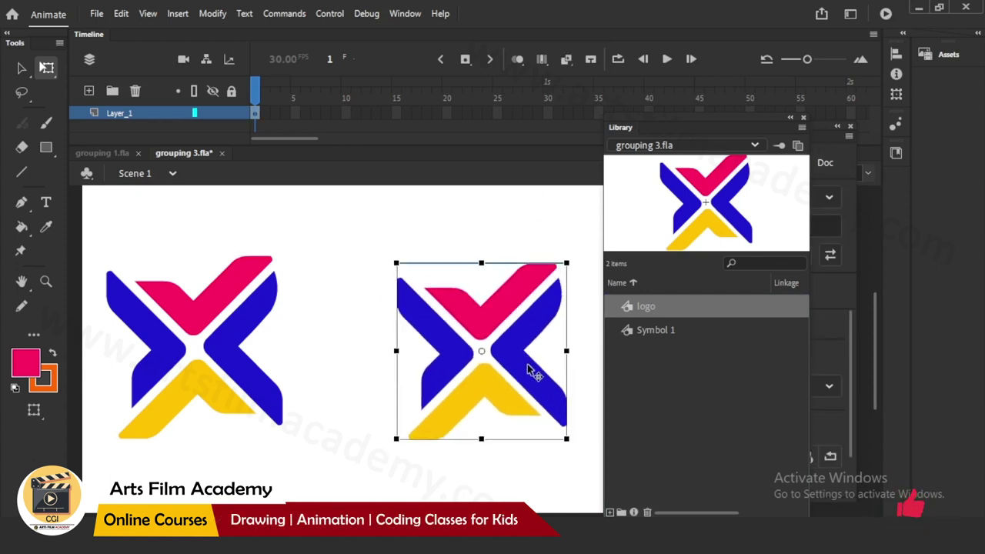
left_click_drag(537, 372, 477, 430)
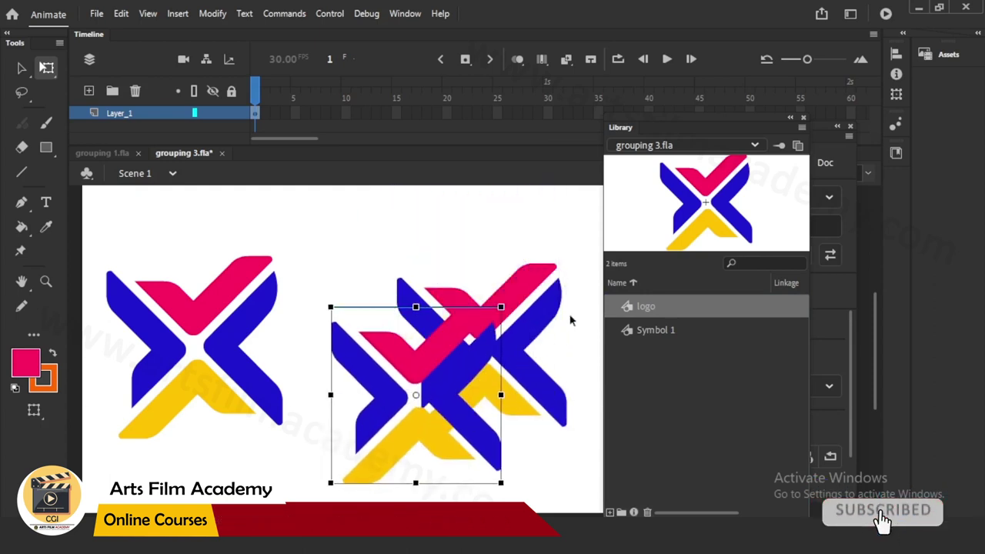
left_click_drag(624, 128, 607, 184)
left_click_drag(452, 373, 520, 384)
key("Delete")
Move the Library and Properties panels clear of the logos and review the logo instance's looping settings.
left_click_drag(599, 189, 720, 302)
left_click_drag(645, 138, 608, 90)
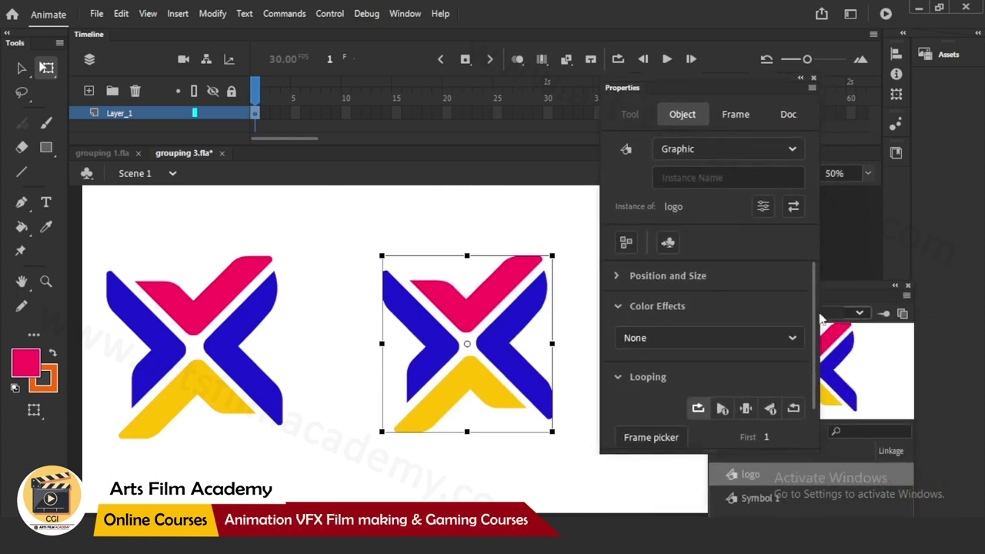
scroll(820, 317, "down", 2)
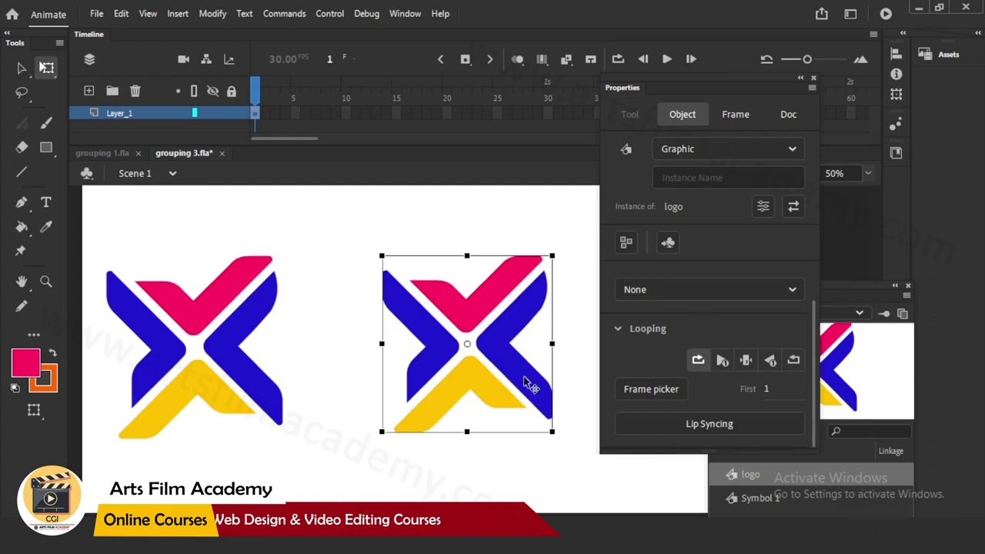
Open the logo symbol for editing and move the Properties panel clear of the artwork.
left_click(526, 450)
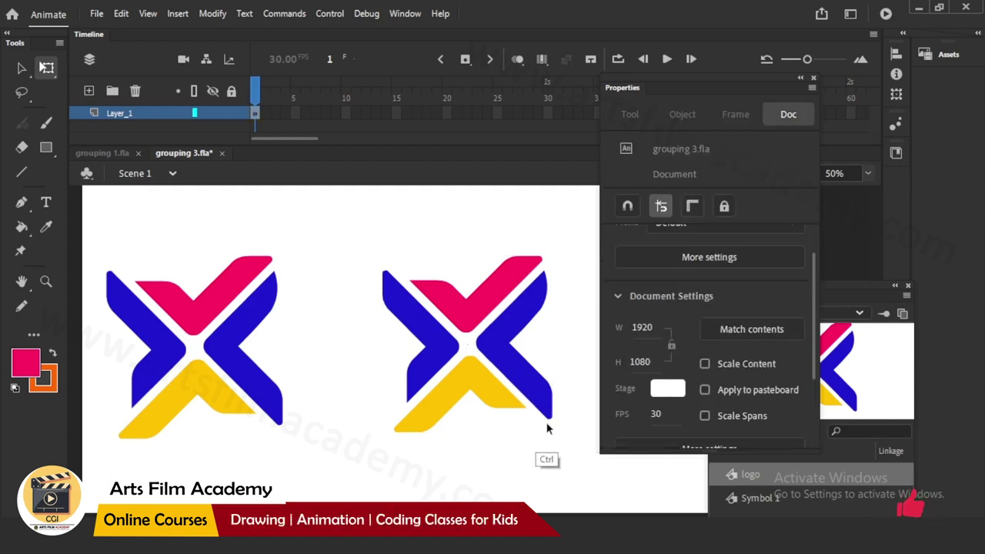
scroll(547, 427, "down", 1)
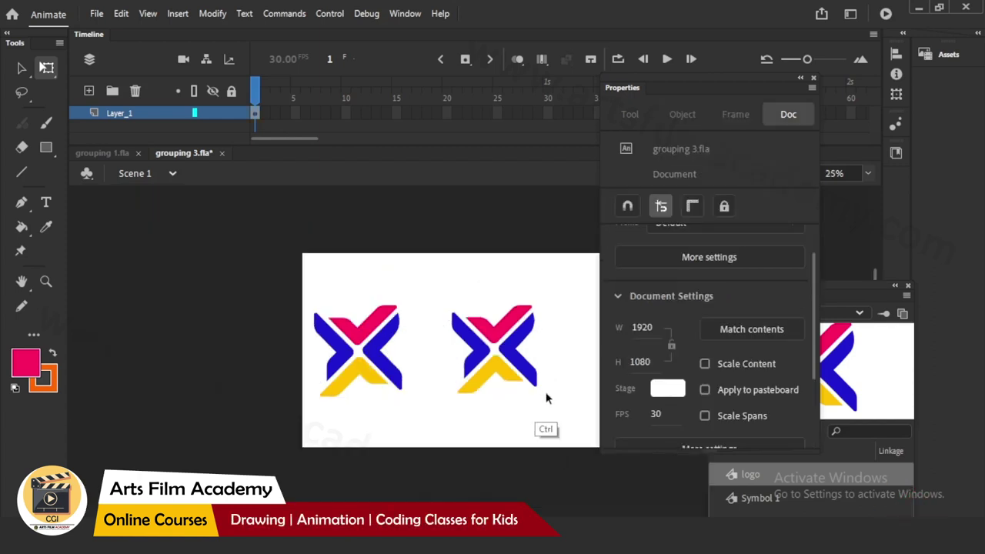
scroll(547, 398, "up", 1)
left_click_drag(544, 329, 469, 345)
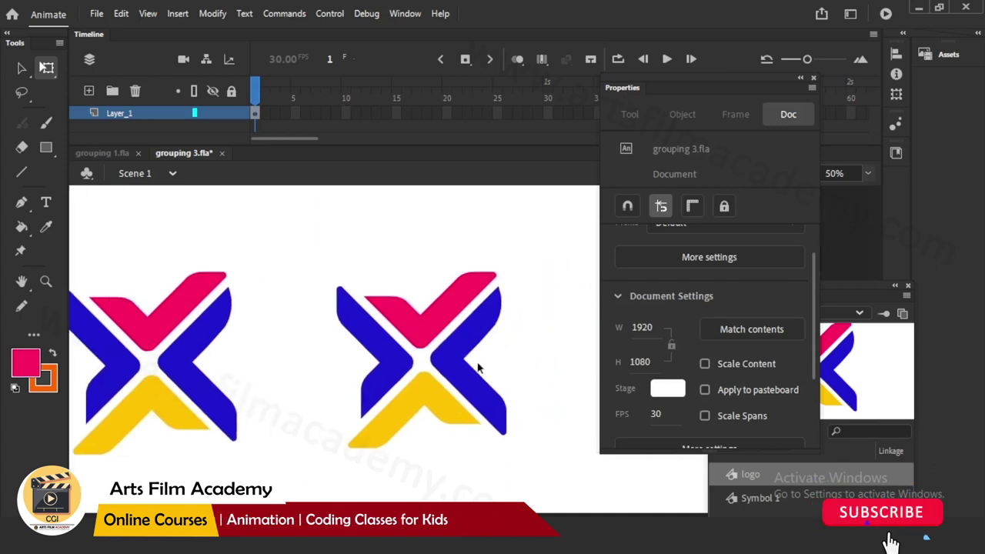
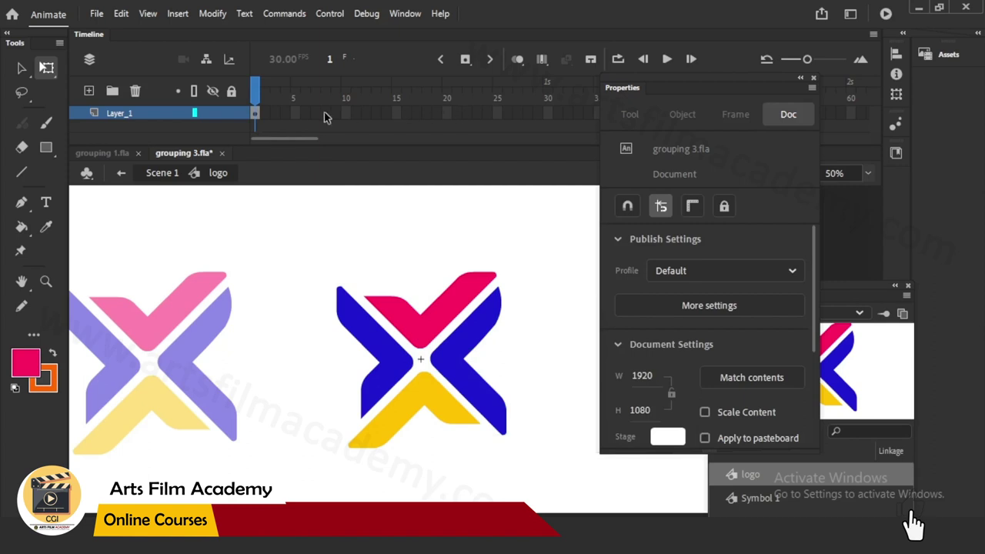
left_click_drag(621, 90, 685, 176)
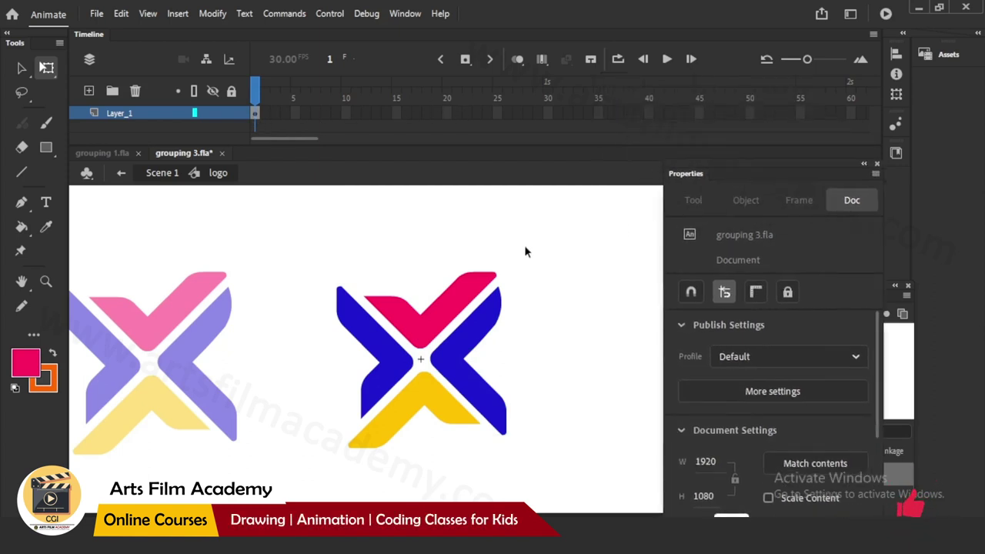
Distribute the four groups inside the logo symbol to separate layers, with the timeline enlarged, and return to Scene 1.
left_click_drag(323, 270, 547, 493)
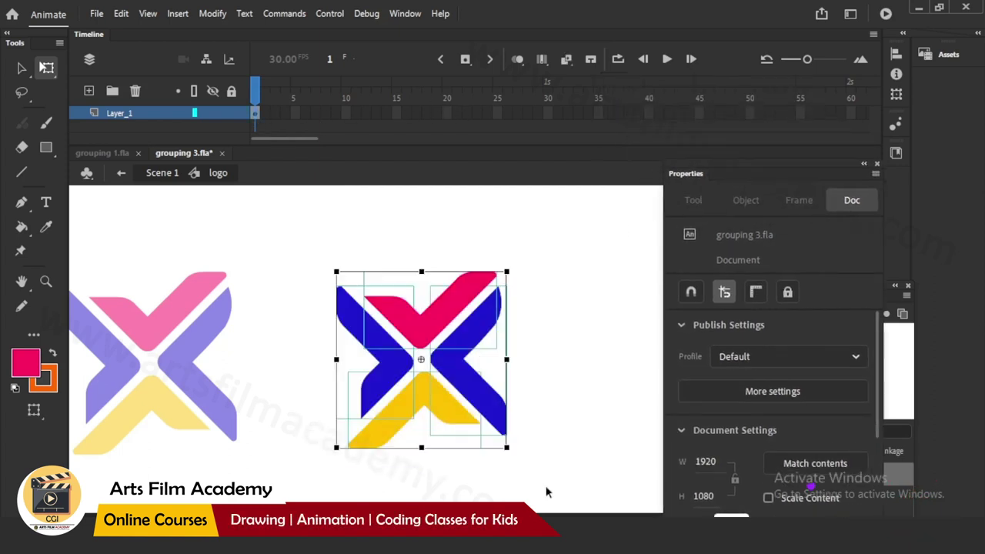
right_click(451, 374)
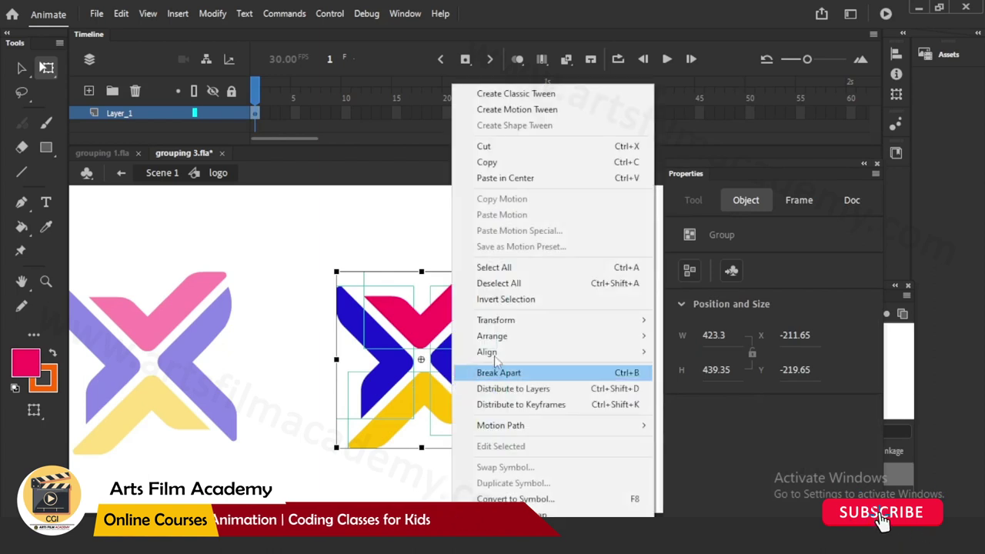
left_click(539, 389)
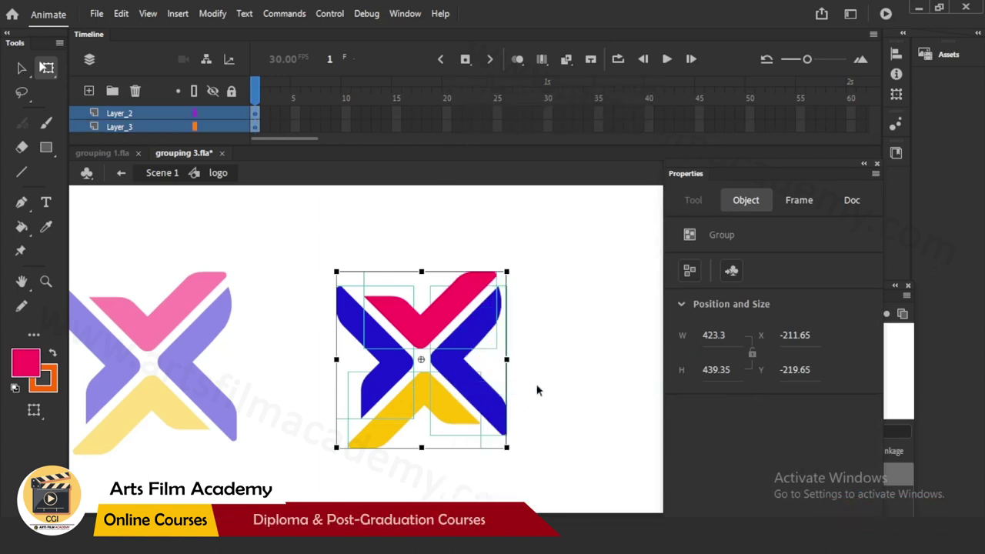
left_click_drag(482, 144, 489, 203)
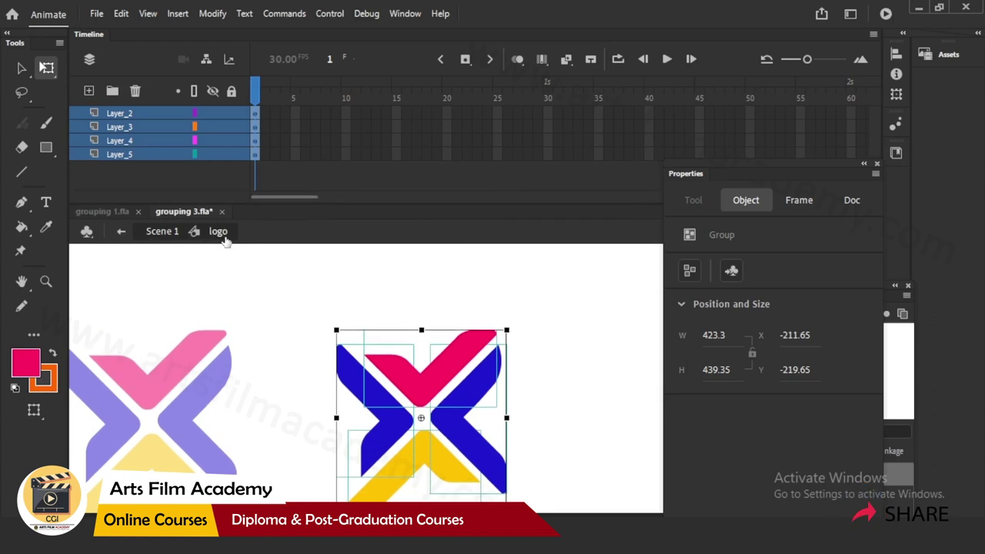
left_click(162, 233)
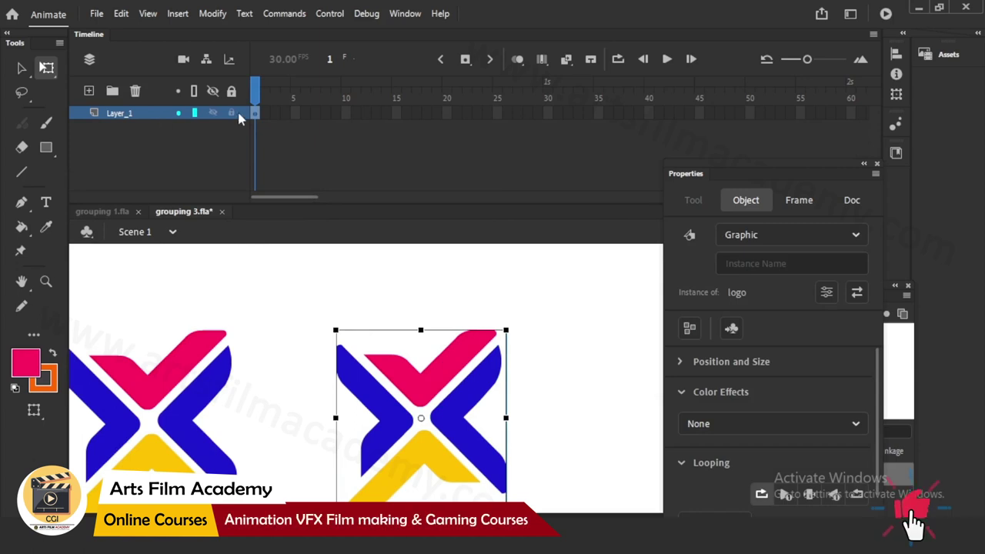
Inside the logo symbol, extend all four layers to frame 20 and create classic tweens ending in keyframes there.
left_click(260, 282)
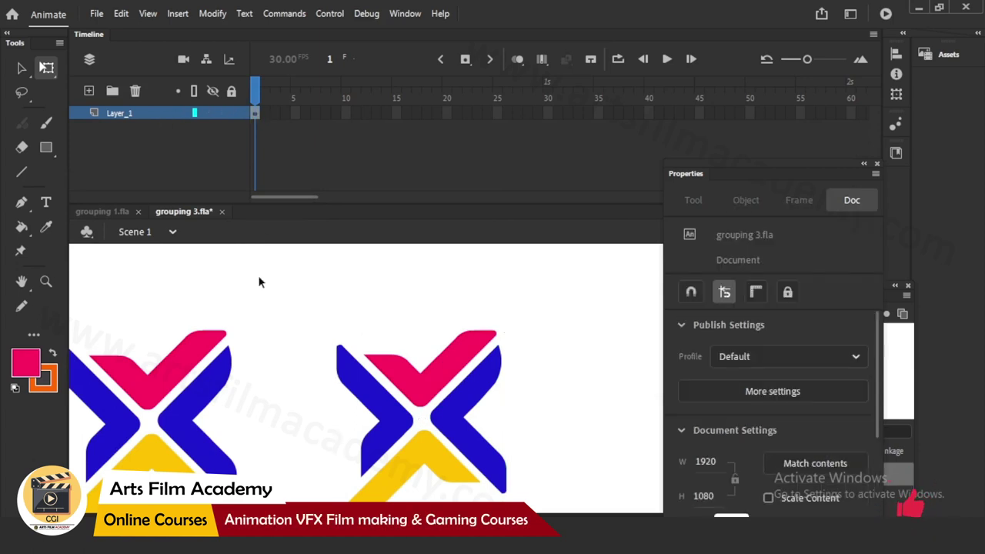
double_click(424, 383)
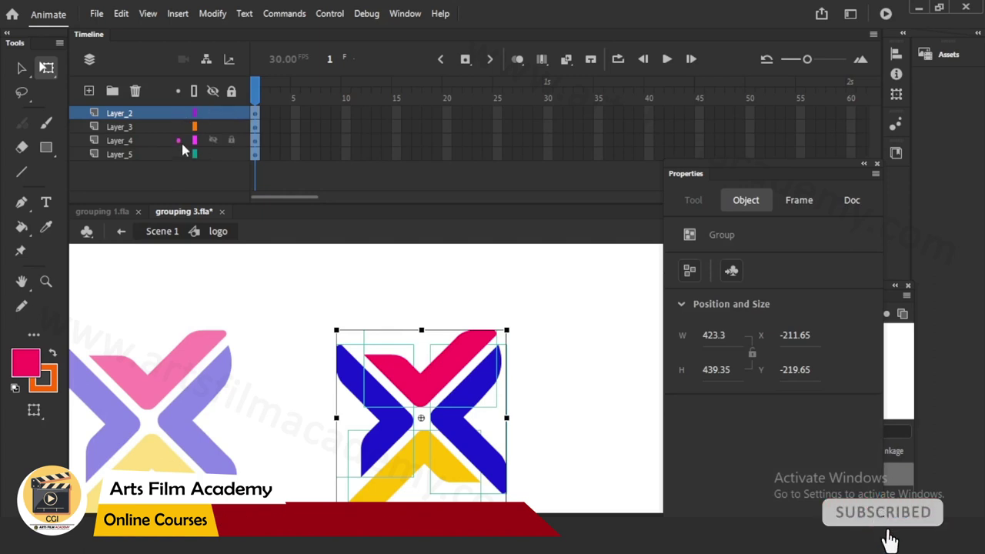
left_click(579, 314)
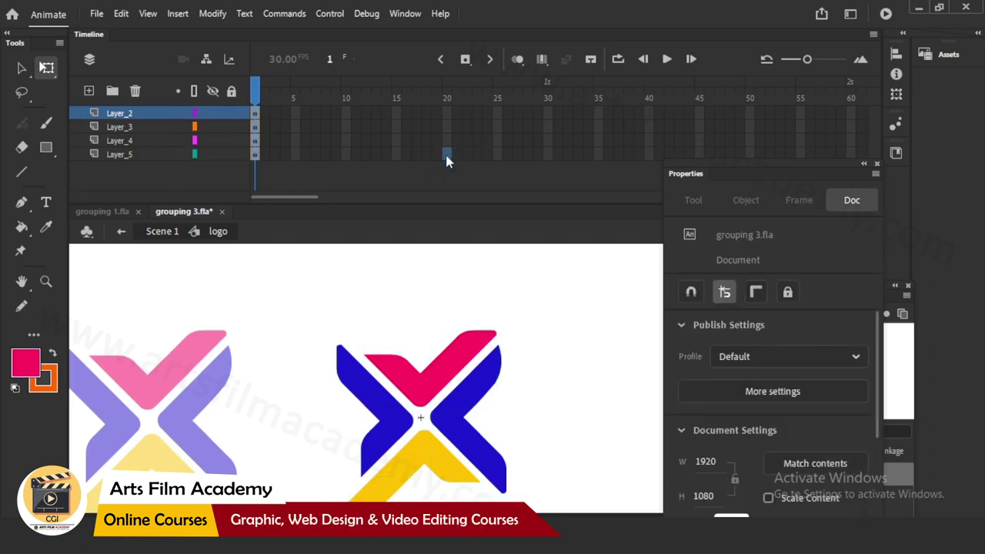
left_click_drag(451, 119, 449, 154)
key("F5")
right_click(450, 115)
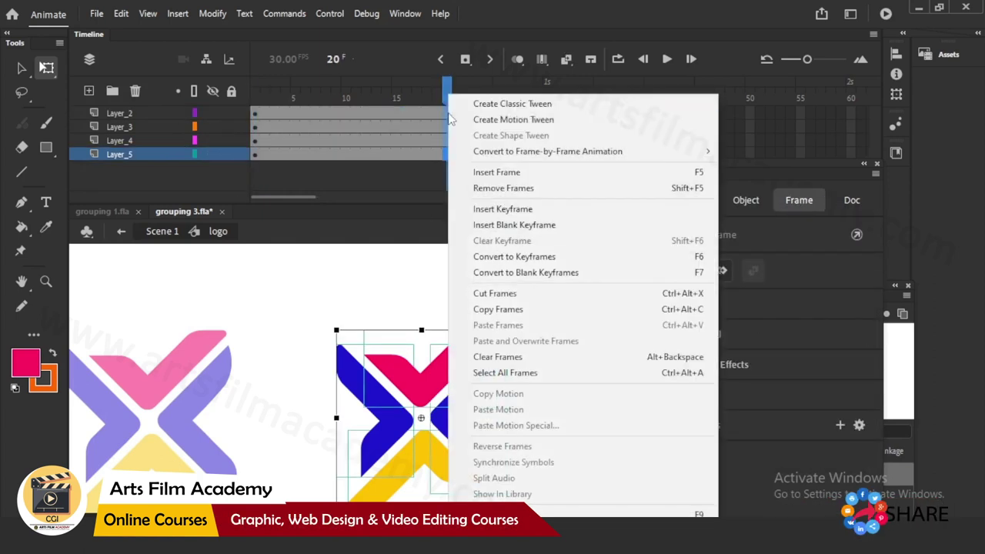
left_click(512, 104)
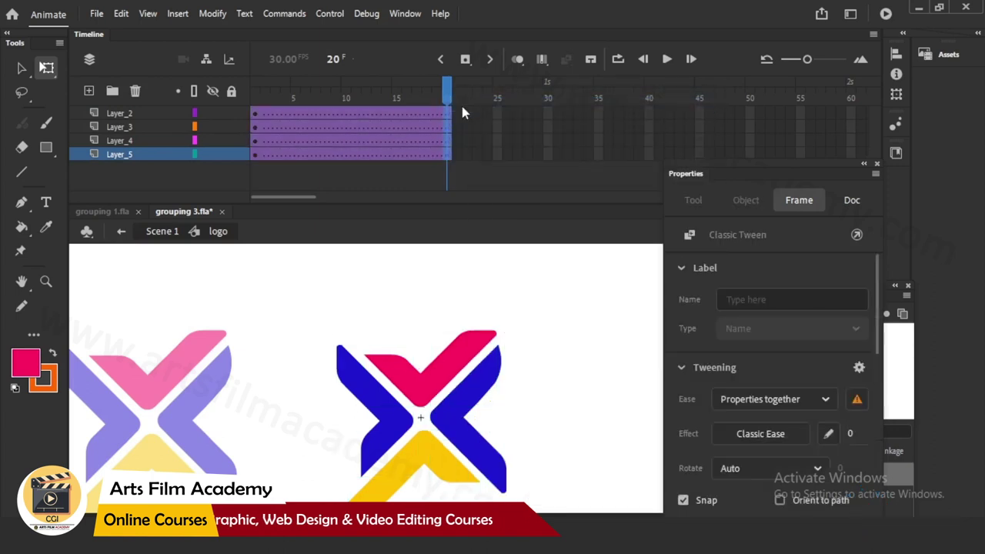
left_click(512, 306)
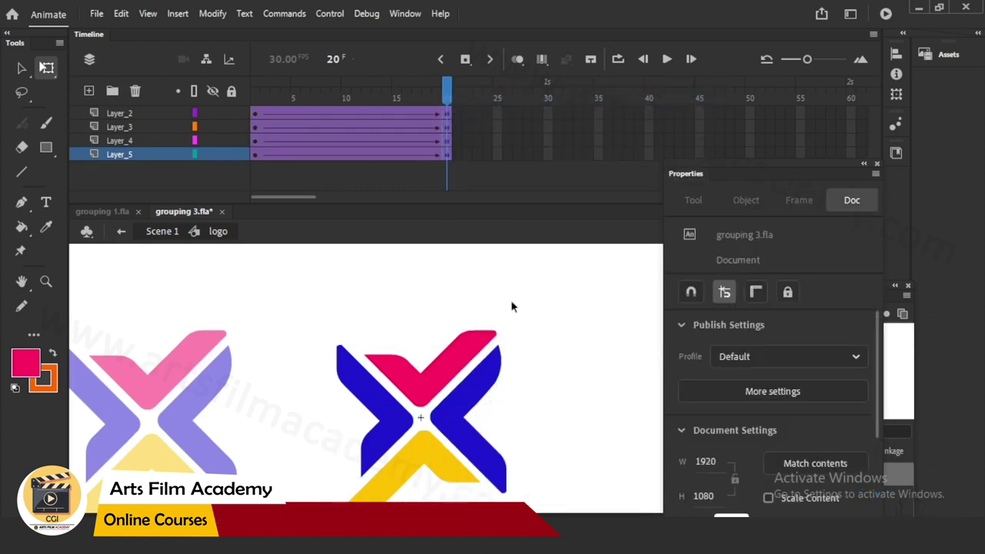
At frame 1, move the pink, yellow and two blue logo pieces outward from the centre and preview the tween.
left_click(254, 97)
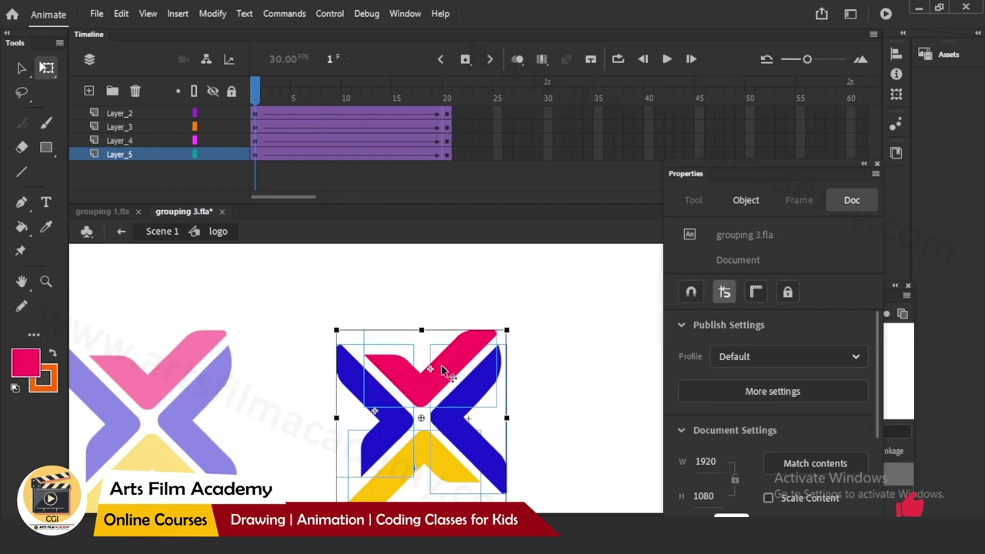
left_click(445, 290)
left_click_drag(443, 373, 442, 326)
left_click_drag(470, 429, 527, 434)
mouse_move(381, 428)
left_mouse_down()
mouse_move(343, 432)
mouse_move(365, 429)
left_mouse_up()
left_click_drag(428, 445, 435, 484)
left_click(446, 439)
key("Return")
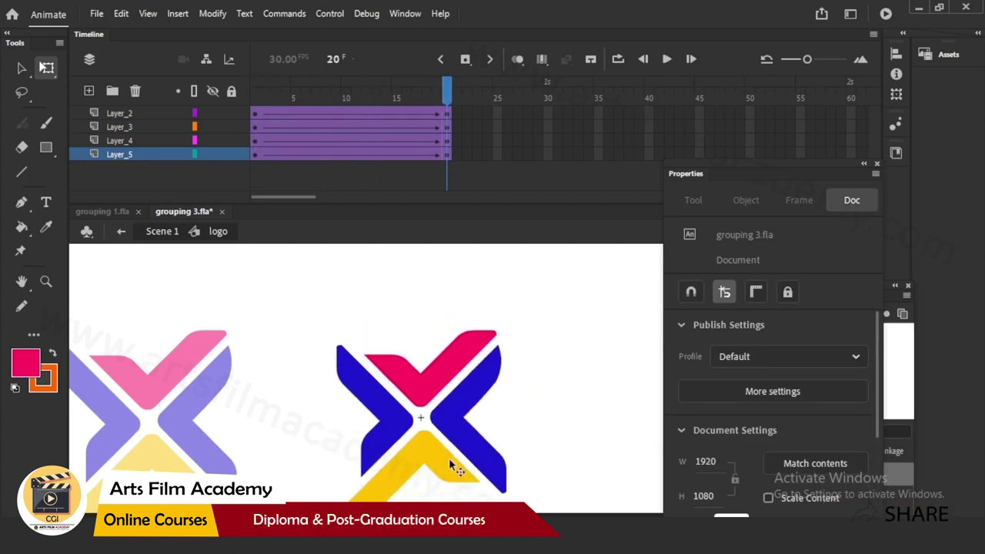
key("Return")
Return to Scene 1, extend Layer_1 to frame 50 and scrub back to frame 1.
left_click(162, 231)
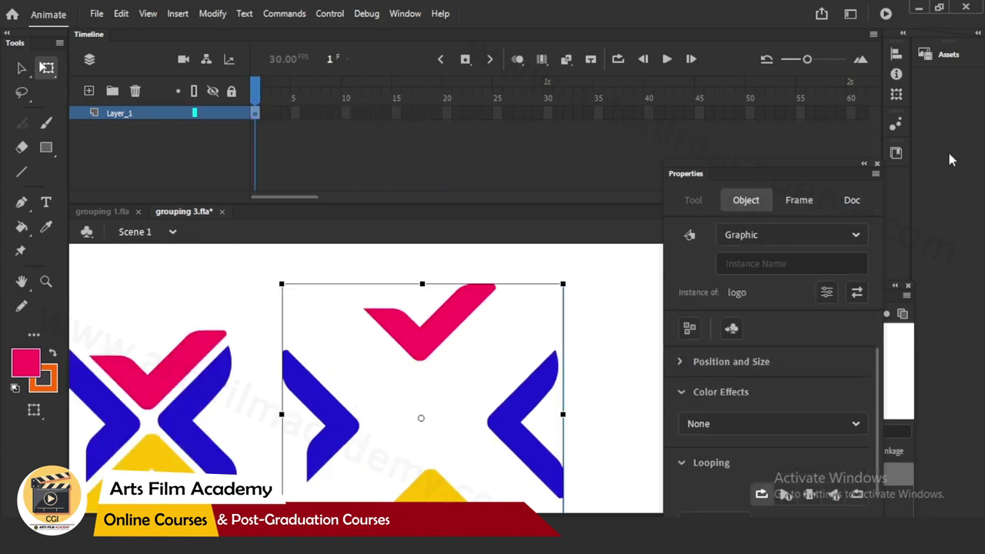
left_click(751, 113)
key("F5")
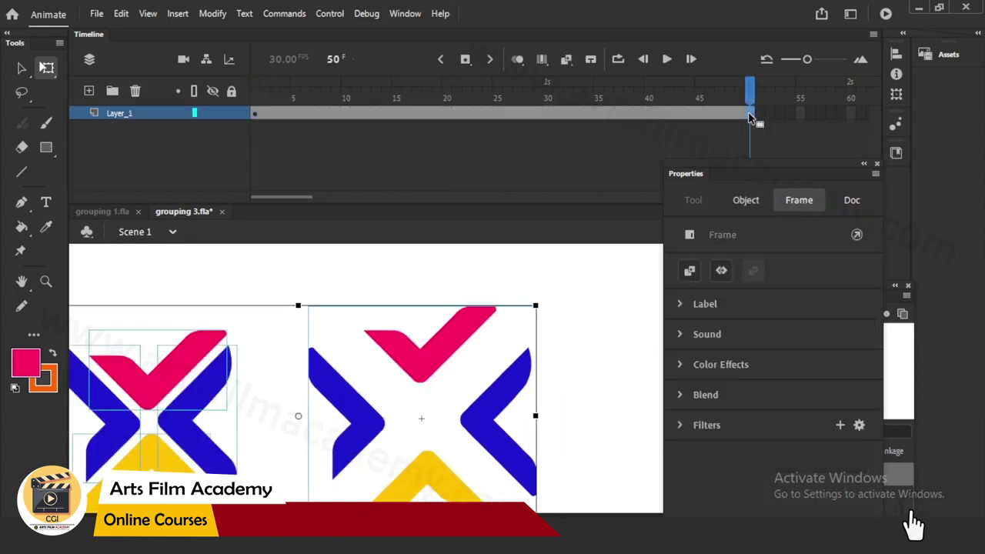
left_click_drag(419, 108, 4, 137)
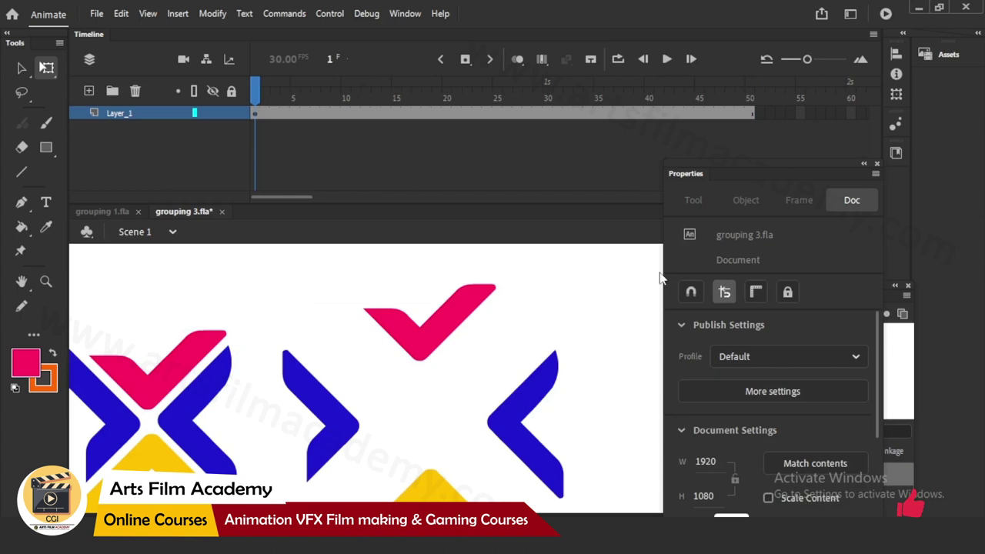
Open the logo symbol, play its internal tween with the whole stage in view, and return to Scene 1.
key("ctrl+minus")
left_click_drag(292, 325, 394, 454)
left_click(483, 362)
double_click(483, 362)
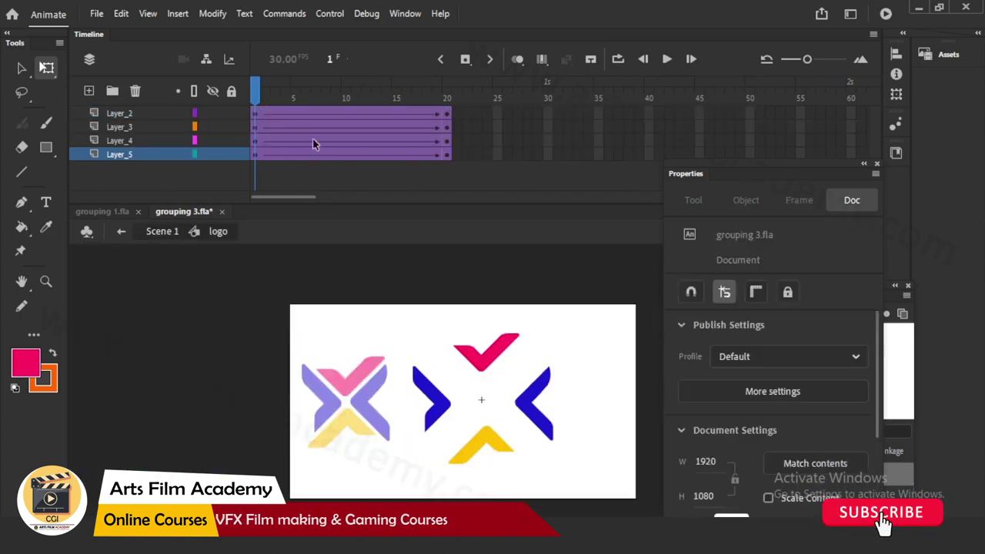
key("Return")
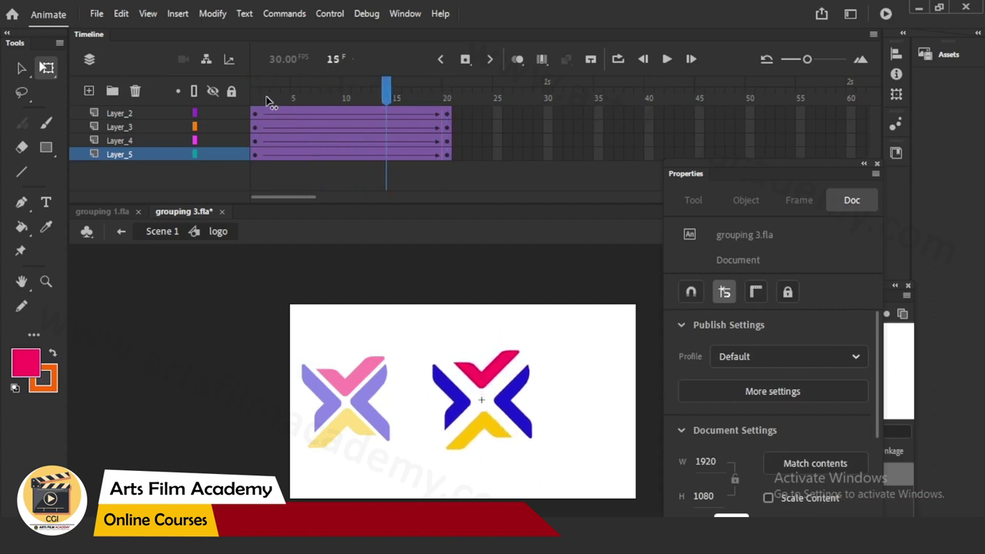
left_click(162, 231)
Play the logo animation on the Scene 1 timeline and step through individual frames up to frame 20.
key("Return")
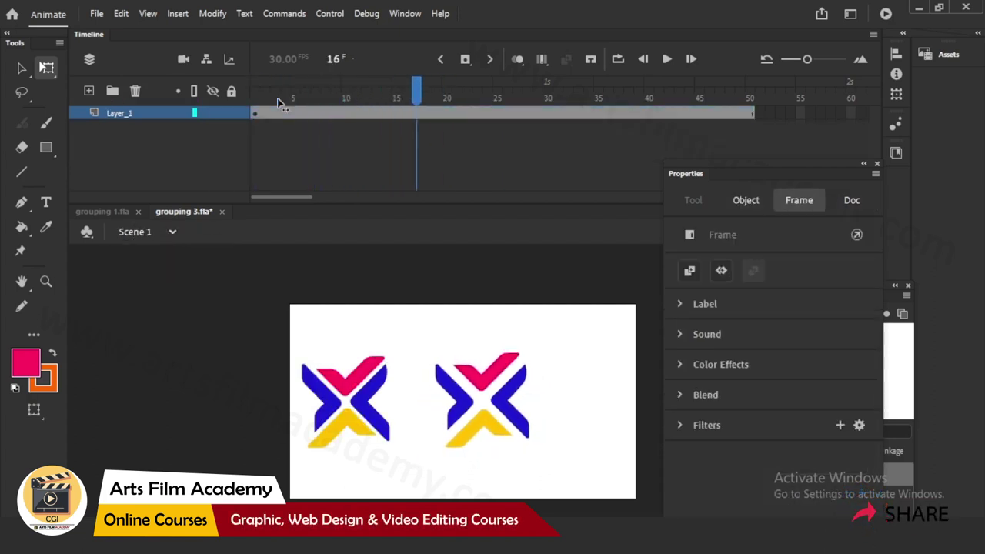
key("period")
key("period")
key("period")
key("period")
key("comma")
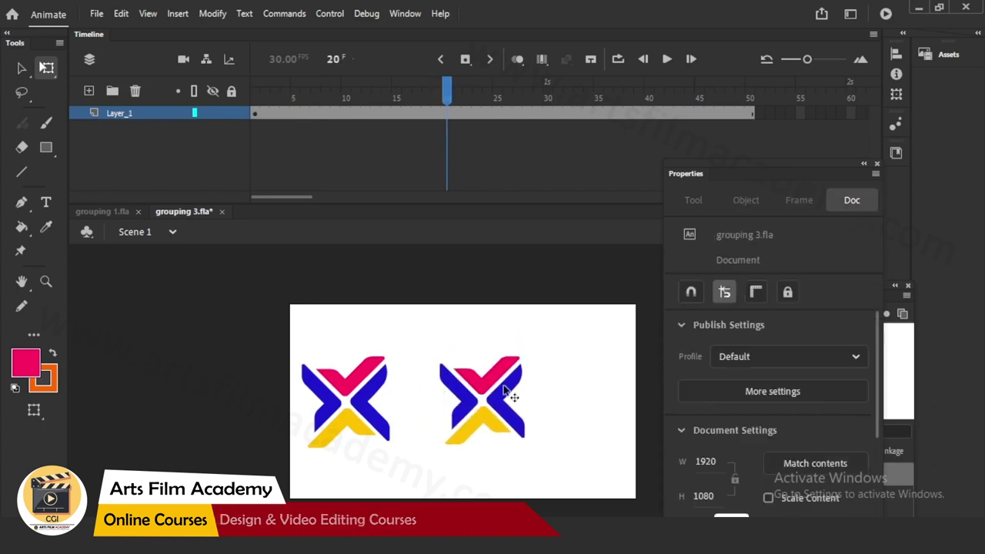
Open the logo symbol at frame 20, scrub its timeline to frame 17, and return to Scene 1 with nothing selected.
left_click(504, 391)
scroll(518, 448, "up", 2)
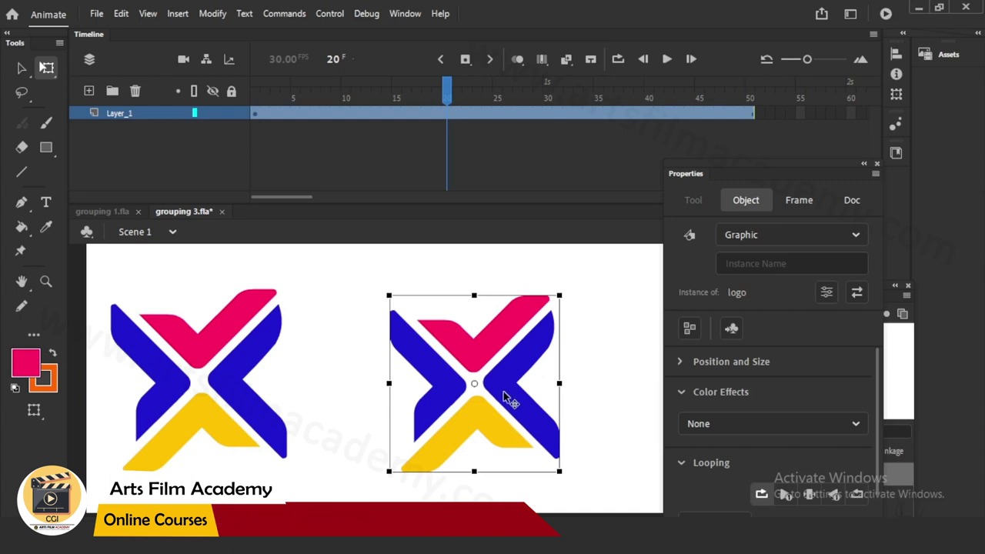
double_click(510, 402)
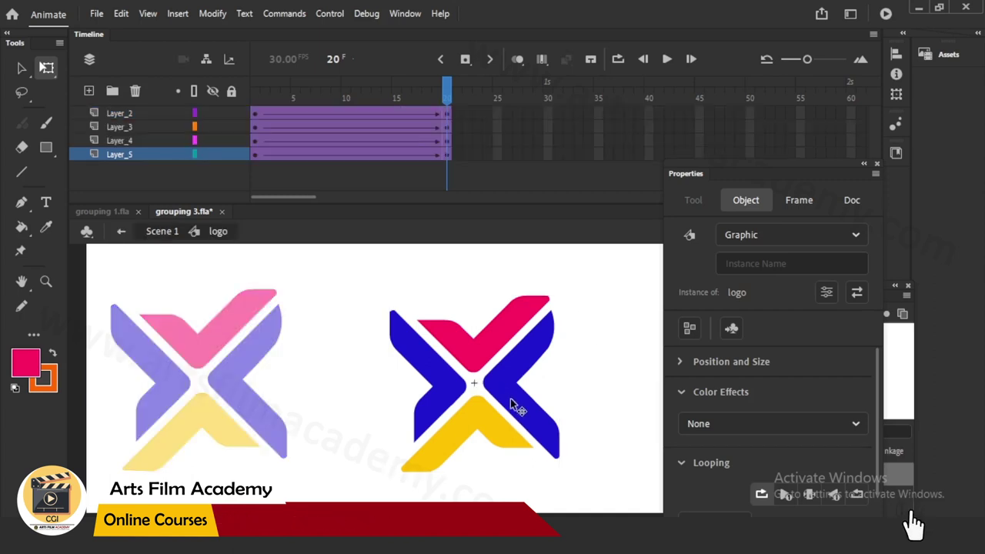
left_click(367, 99)
left_click_drag(367, 99, 416, 99)
left_click(162, 231)
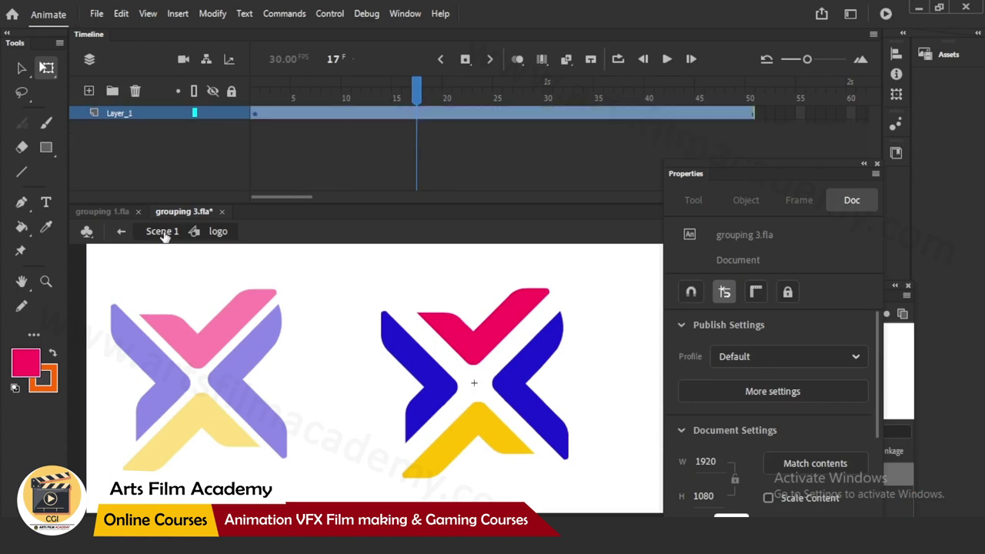
left_click(583, 341)
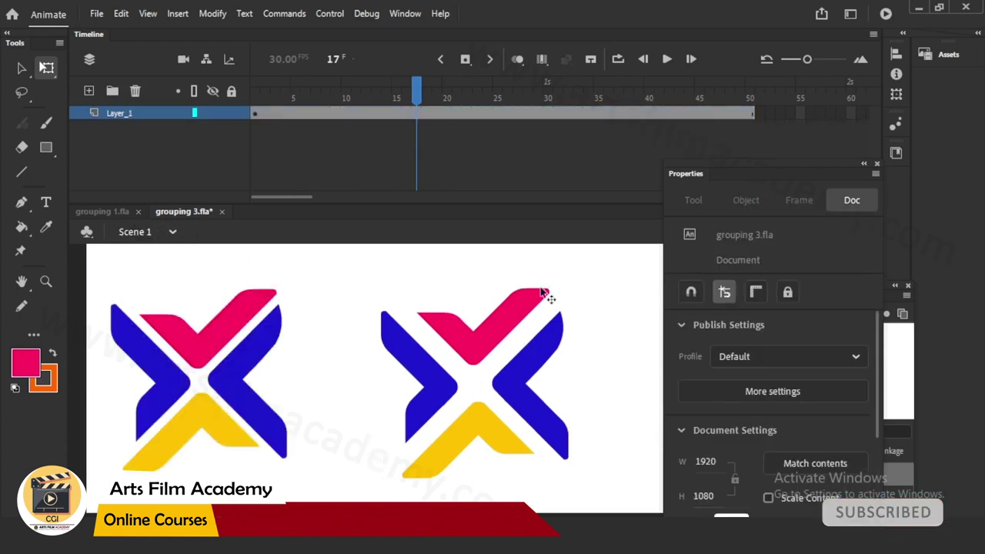
Switch to grouping 1.fla, close the Properties and Library panels, and shrink the timeline to give the dog characters more room.
left_click(117, 215)
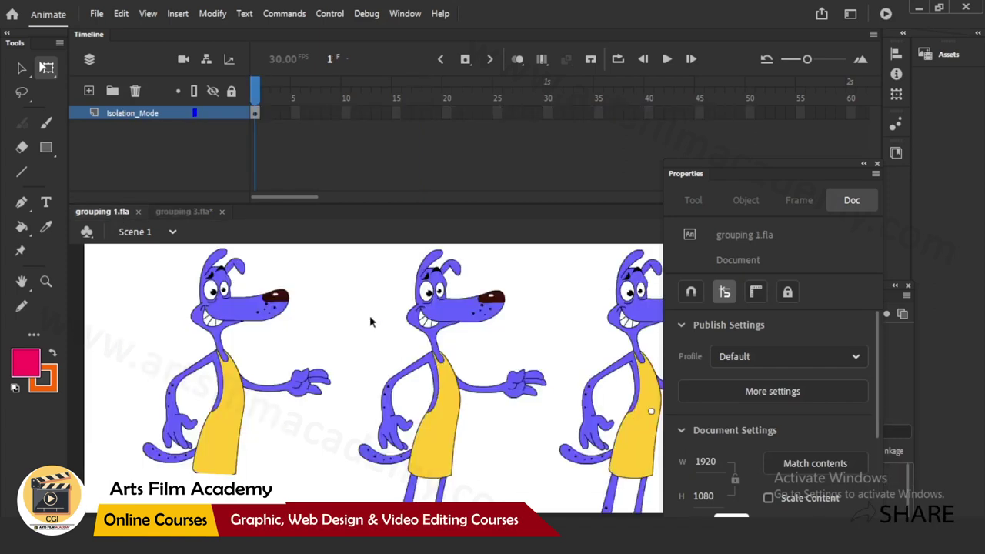
left_click(878, 165)
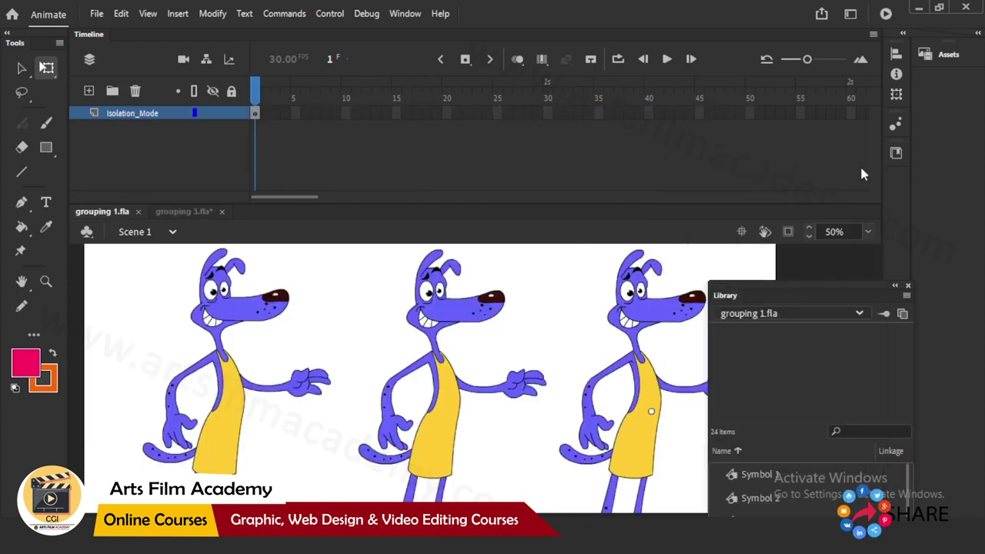
left_click_drag(532, 205, 525, 118)
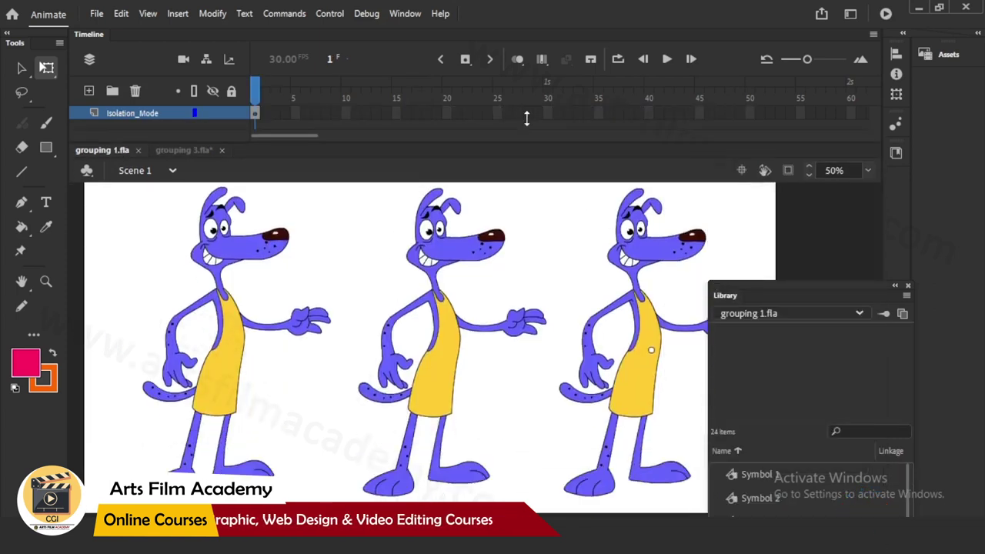
key("space")
left_click_drag(557, 267, 537, 273)
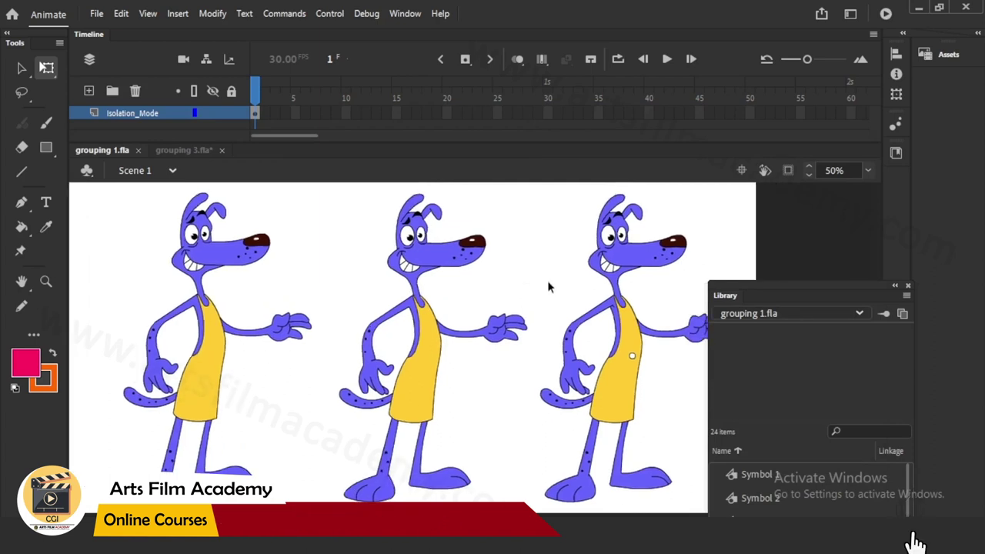
left_click(909, 288)
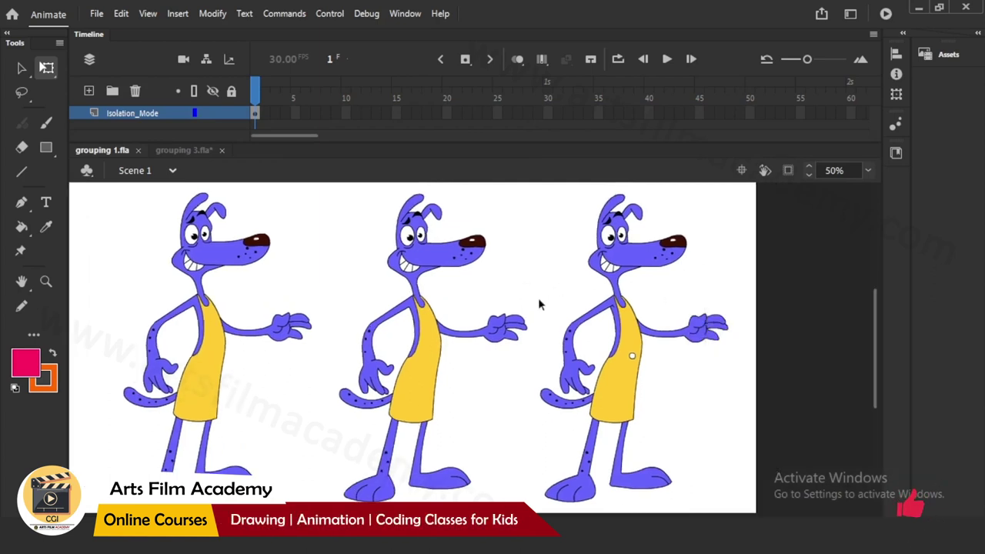
left_click_drag(538, 298, 584, 296)
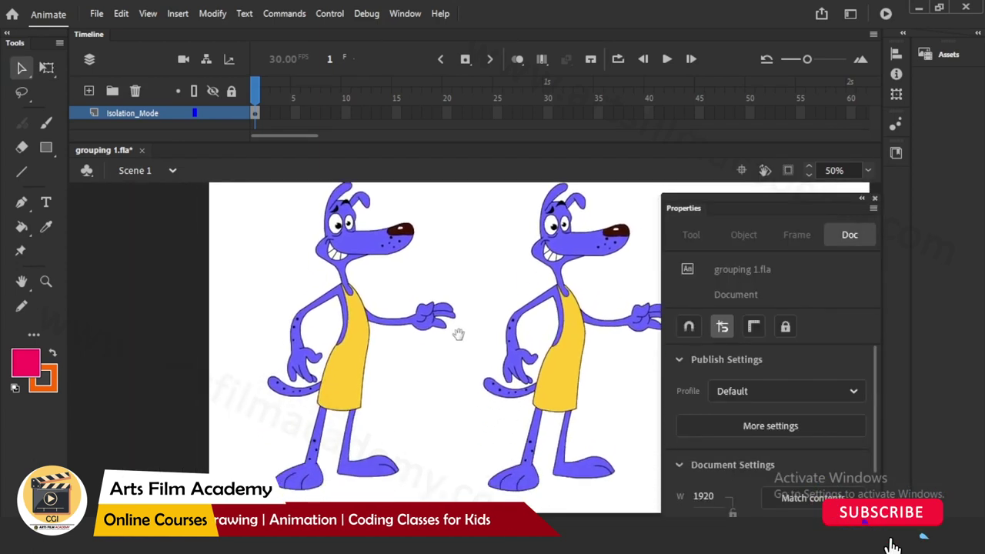
Move the Properties panel clear of the artwork and select the first dog's broken-apart shapes down to the upper legs.
left_click_drag(484, 207, 347, 380)
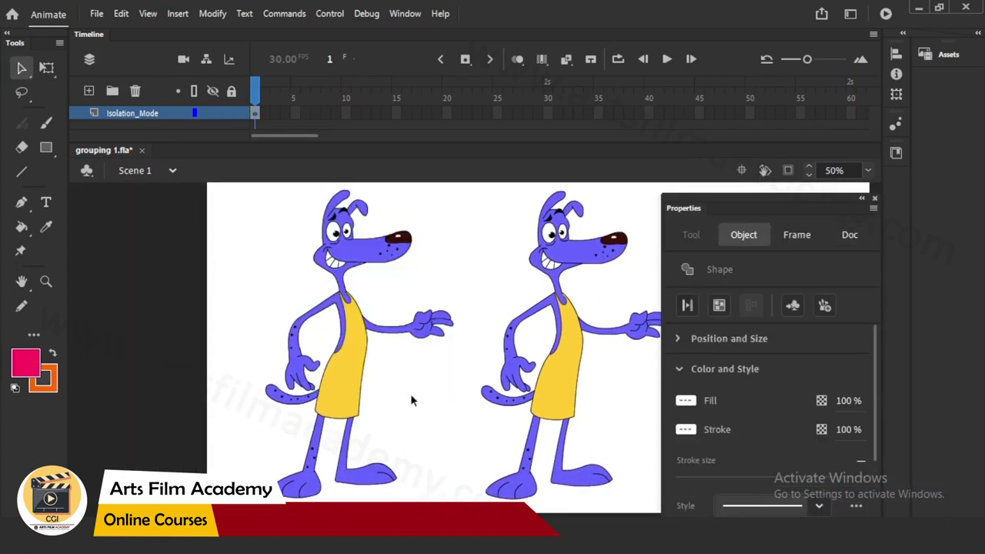
left_click(410, 393)
left_click_drag(679, 214, 709, 213)
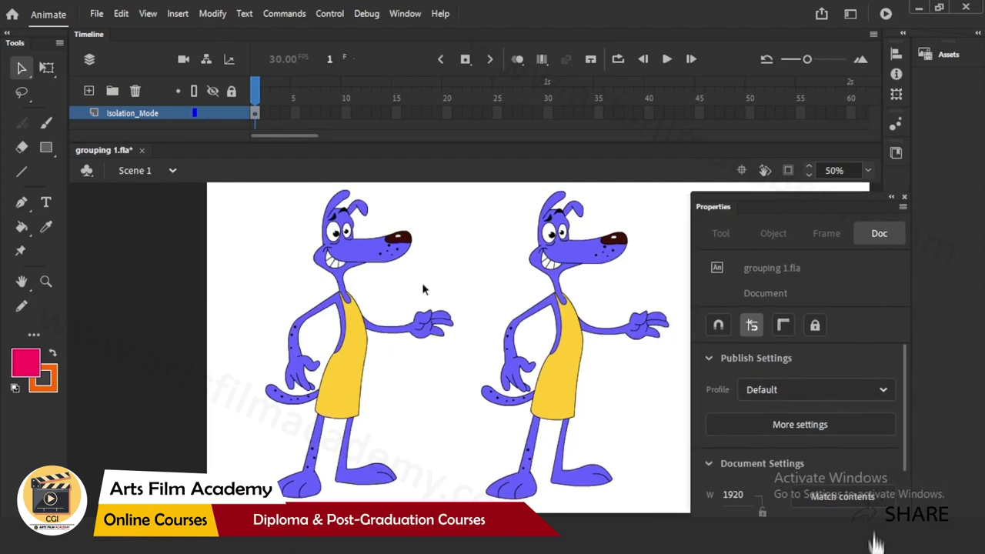
left_click_drag(238, 207, 460, 431)
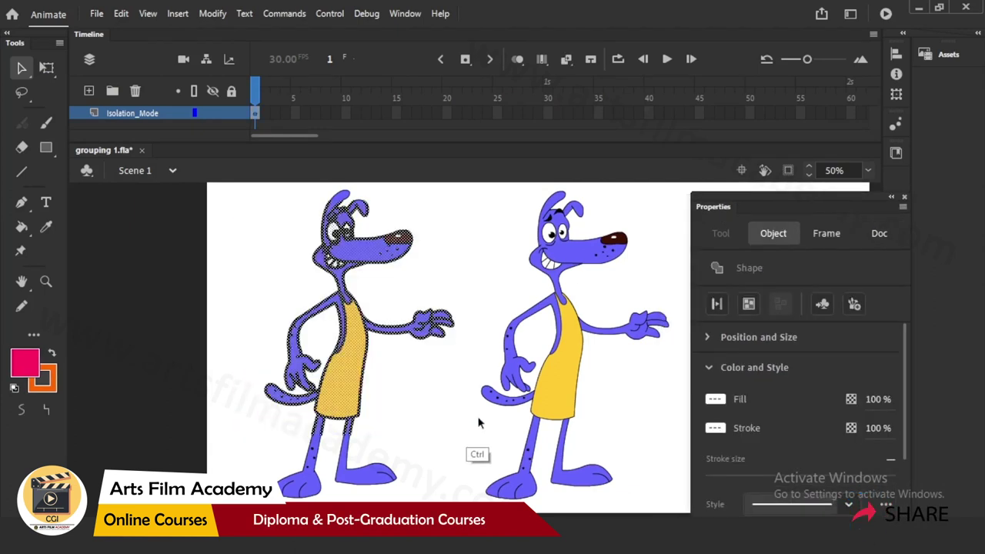
Examine the first dog's head shapes at 100% zoom by selecting part of them, and clear the selection.
key("ctrl+equal")
left_click(520, 296)
left_click_drag(575, 260, 497, 381)
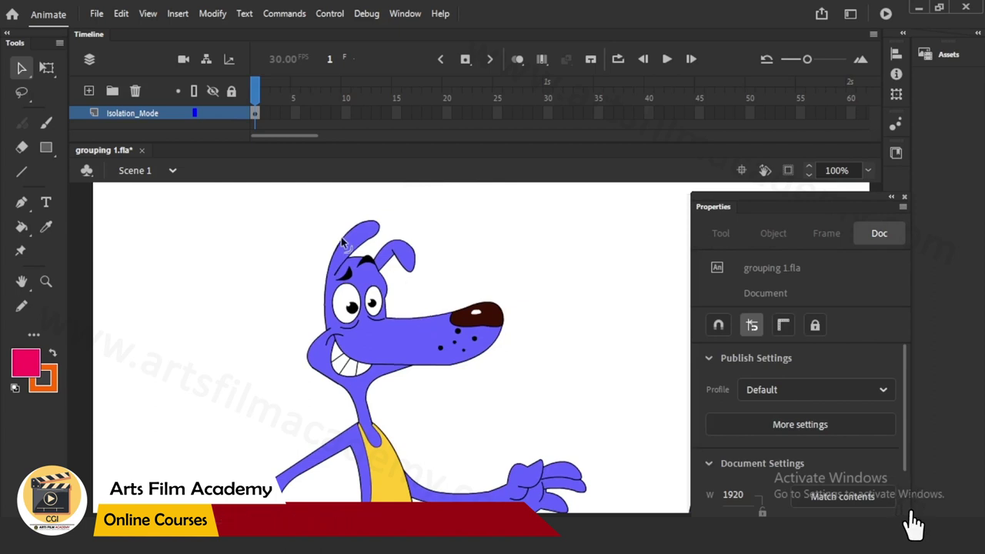
left_click_drag(468, 220, 301, 373)
left_click(557, 357)
key("ctrl+minus")
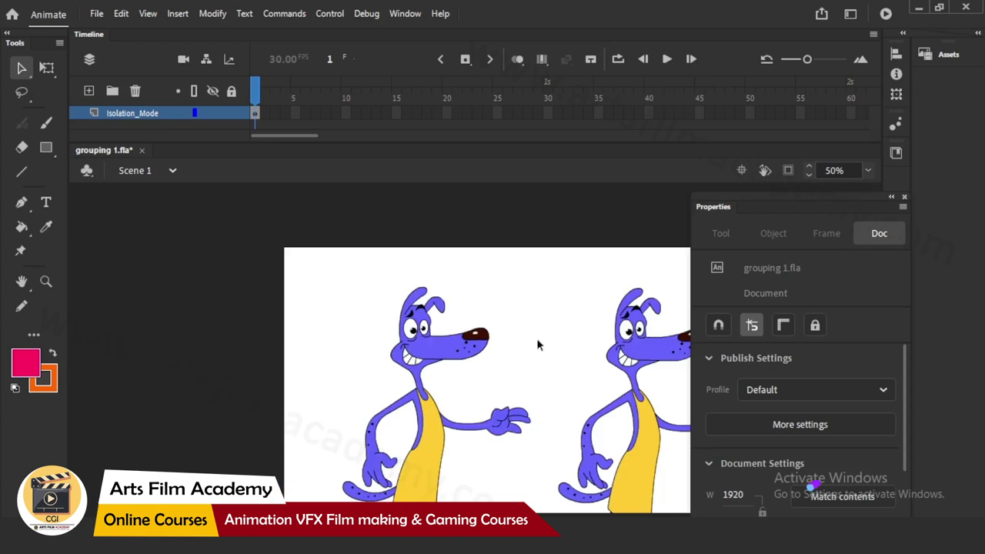
Select the second dog's parts to inspect their groups, then try moving its head group up off the body and undo the move.
left_click_drag(573, 356, 384, 261)
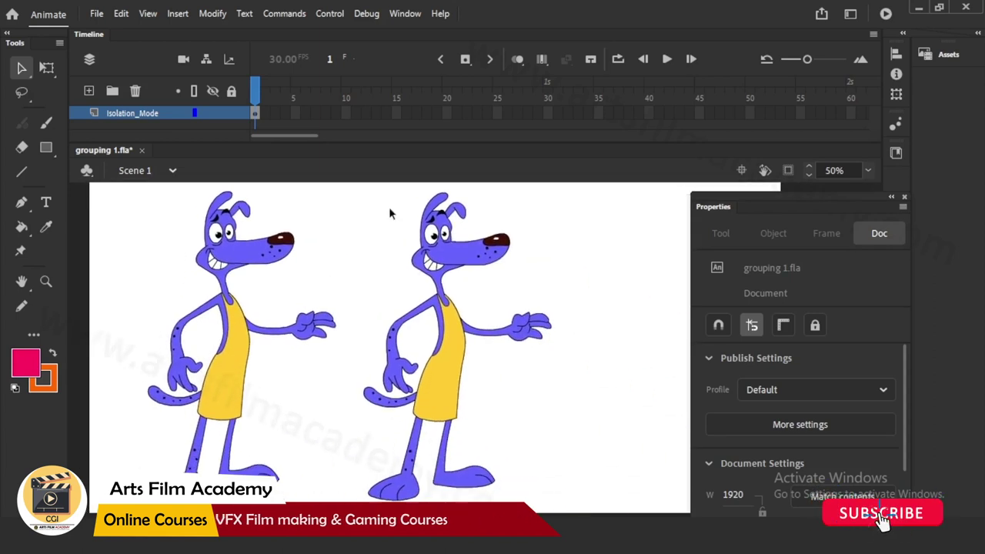
left_click_drag(353, 193, 571, 487)
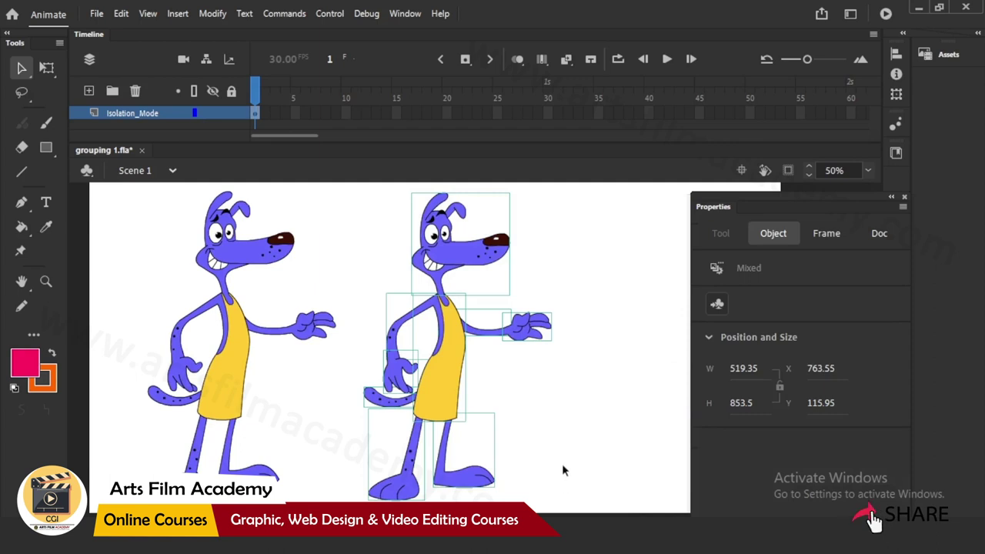
left_click(562, 404)
left_click_drag(469, 260, 495, 227)
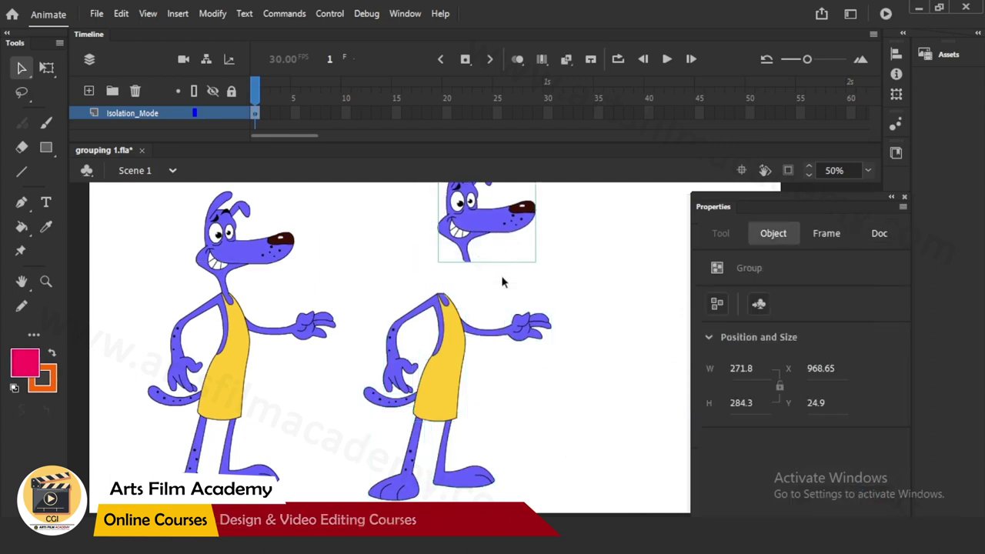
key("ctrl+z")
Select the second dog's outstretched arm and hand, try rotating them with Free Transform, undo the rotation and clear the selection.
left_click_drag(506, 347, 567, 285)
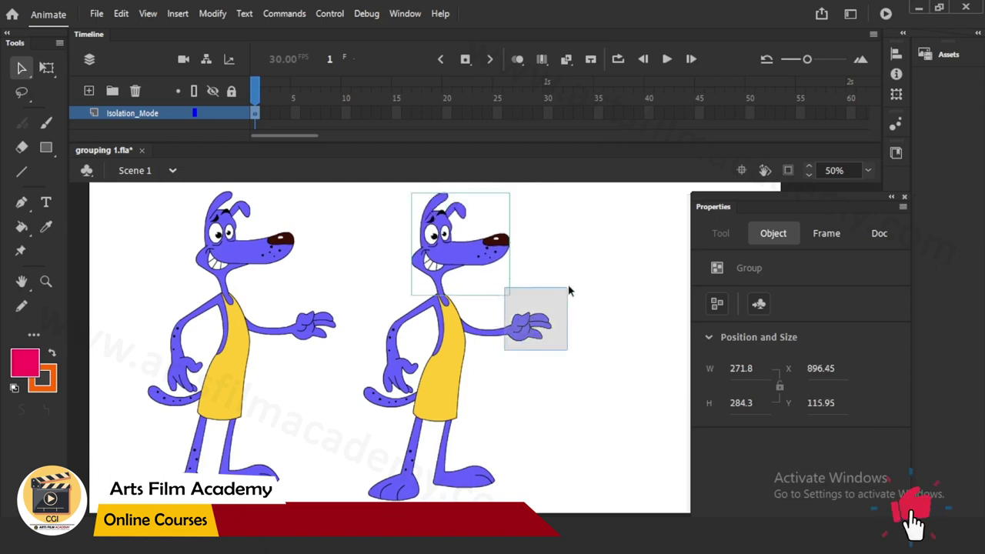
key("q")
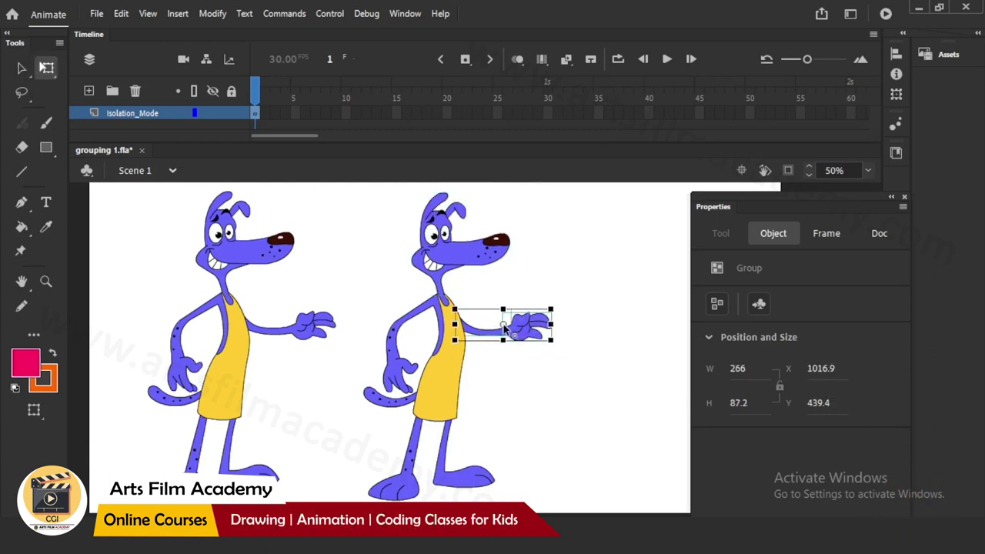
left_click_drag(557, 309, 531, 326)
key("ctrl+z")
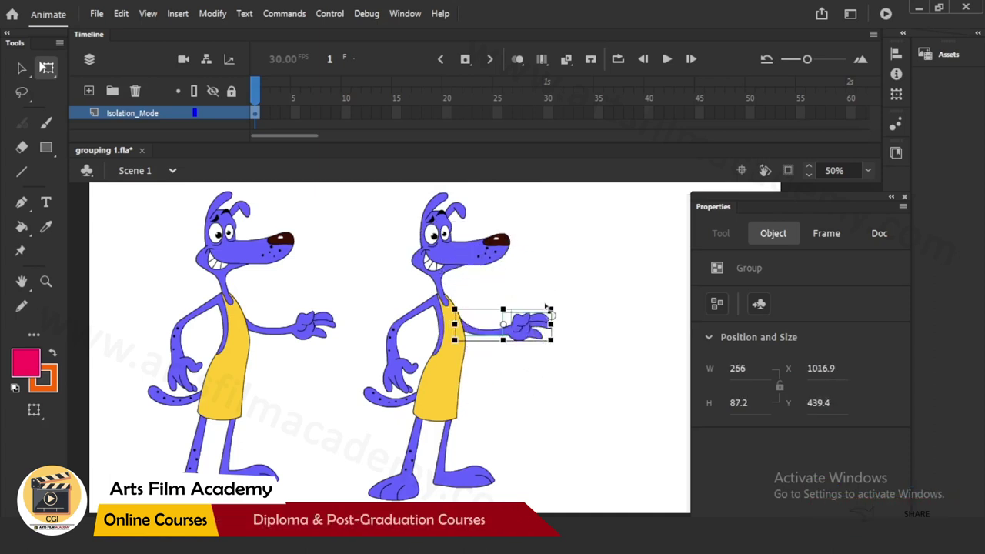
left_click(563, 288)
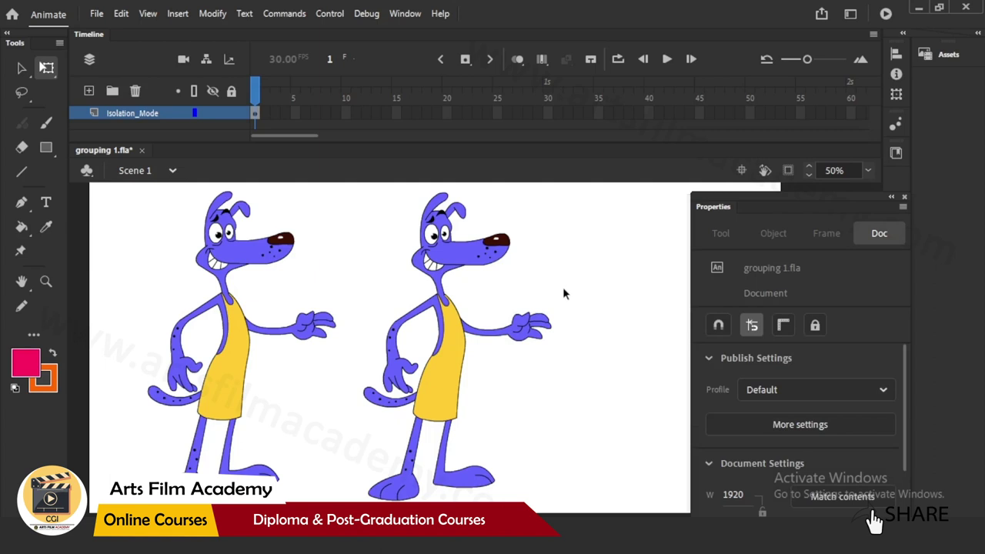
Try rotating the second dog's bent arm with Free Transform, undo the change, and check the tail group.
left_click(486, 308)
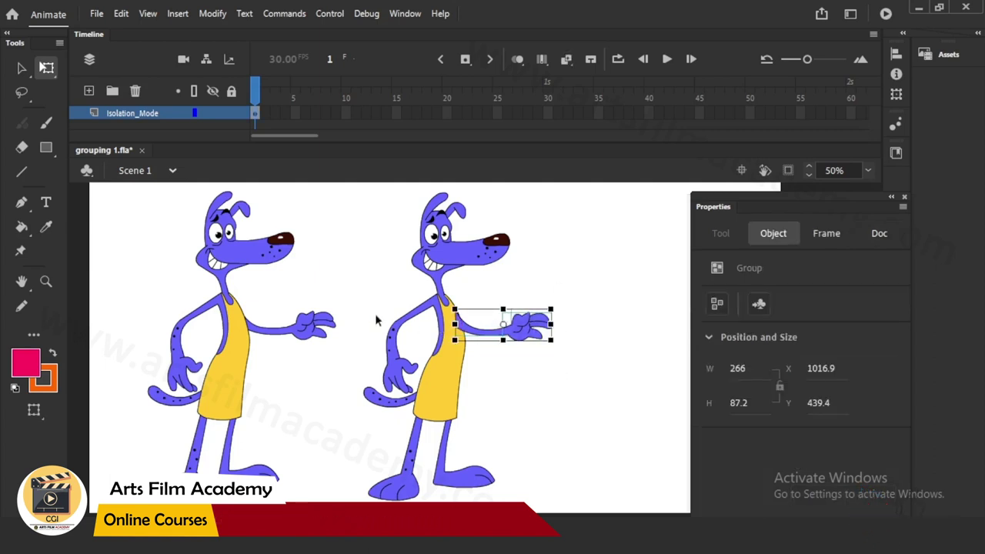
left_click(416, 373)
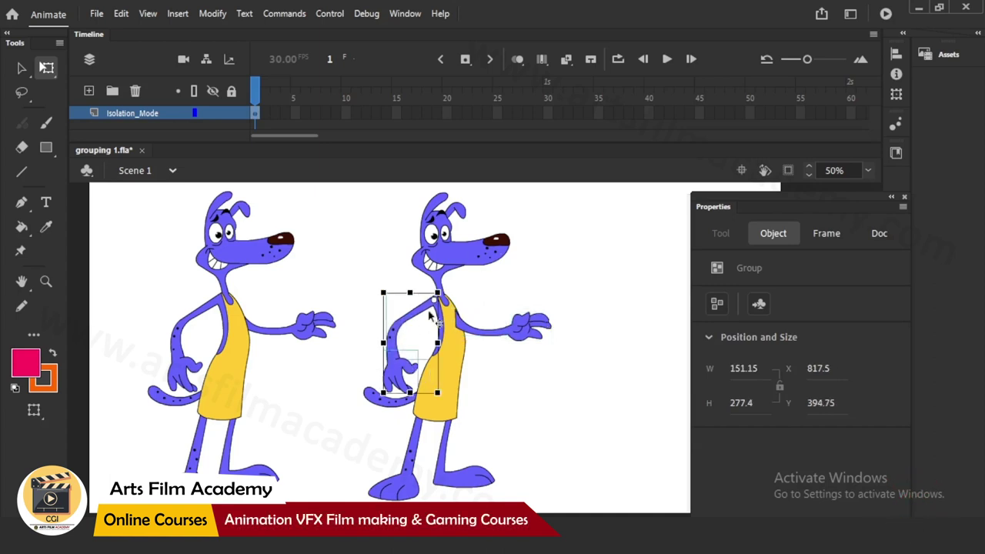
left_click_drag(448, 399, 554, 320)
key("ctrl+z")
key("ctrl+z")
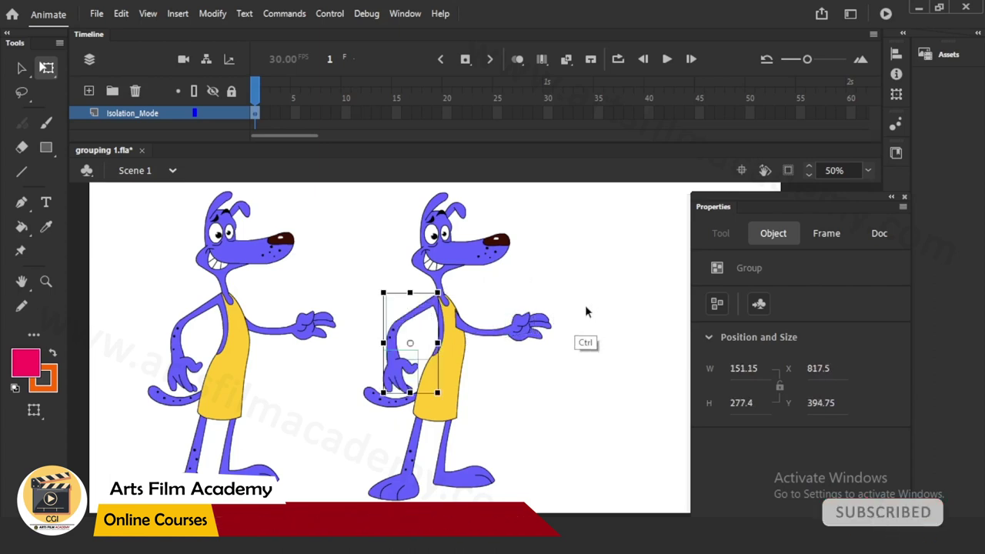
left_click(563, 362)
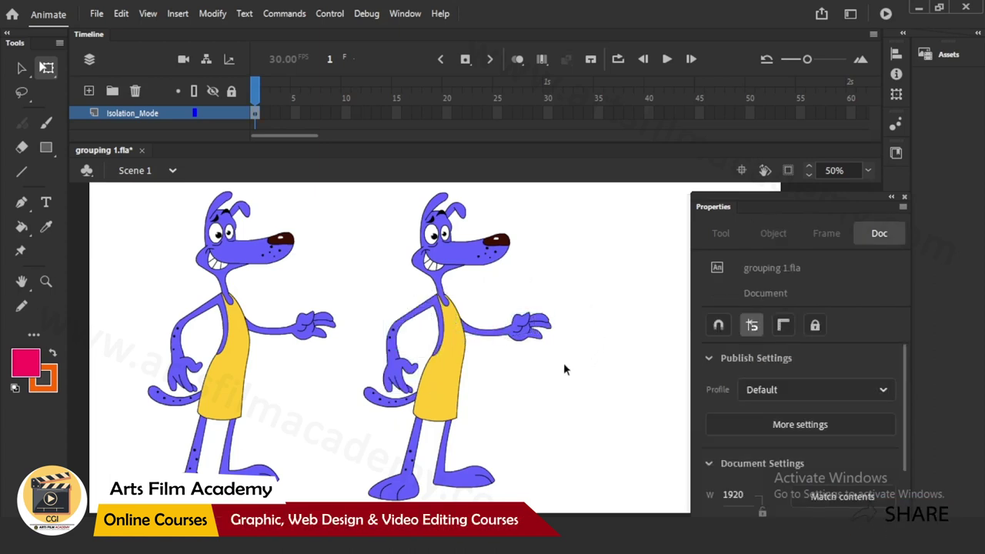
left_click(394, 399)
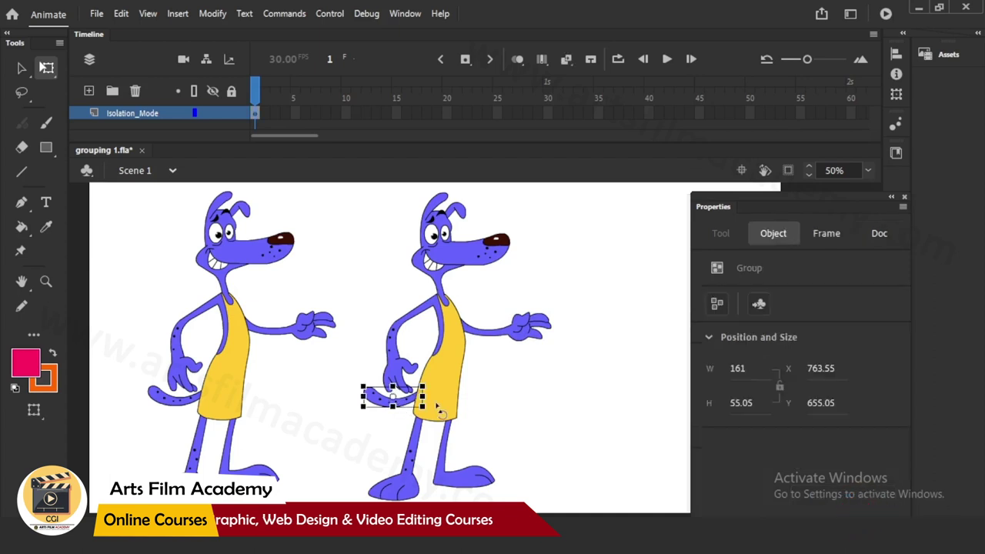
left_click(481, 406)
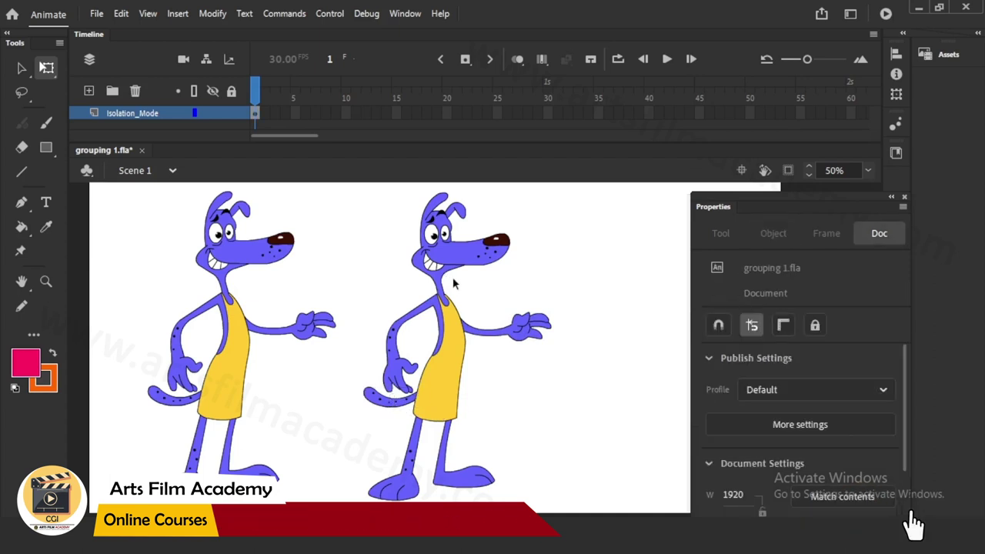
Rotate the second dog's bent arm and hand across its body and bring them to the front.
left_click(409, 348)
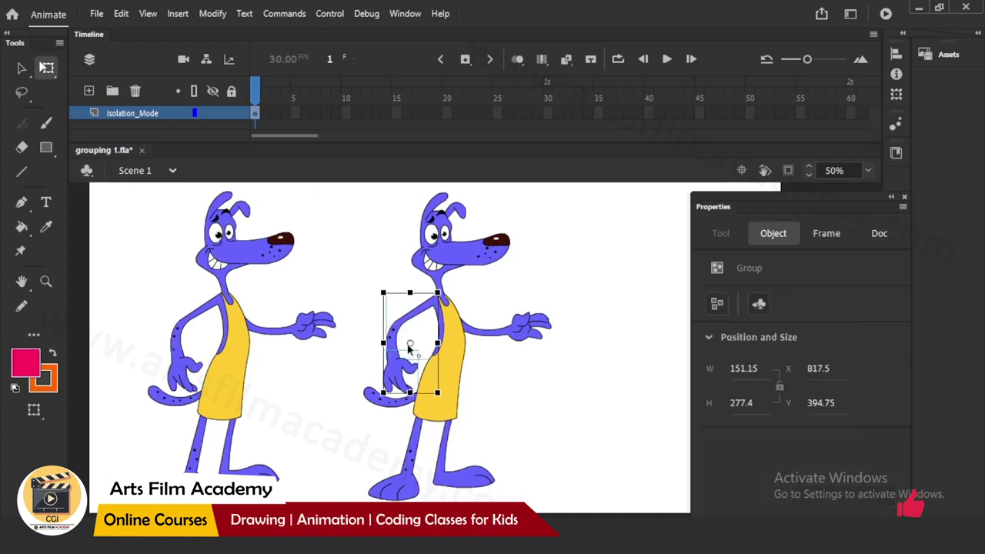
mouse_move(447, 406)
left_mouse_down()
mouse_move(462, 404)
mouse_move(361, 388)
mouse_move(447, 403)
mouse_move(443, 388)
mouse_move(454, 389)
left_mouse_up()
right_click(467, 382)
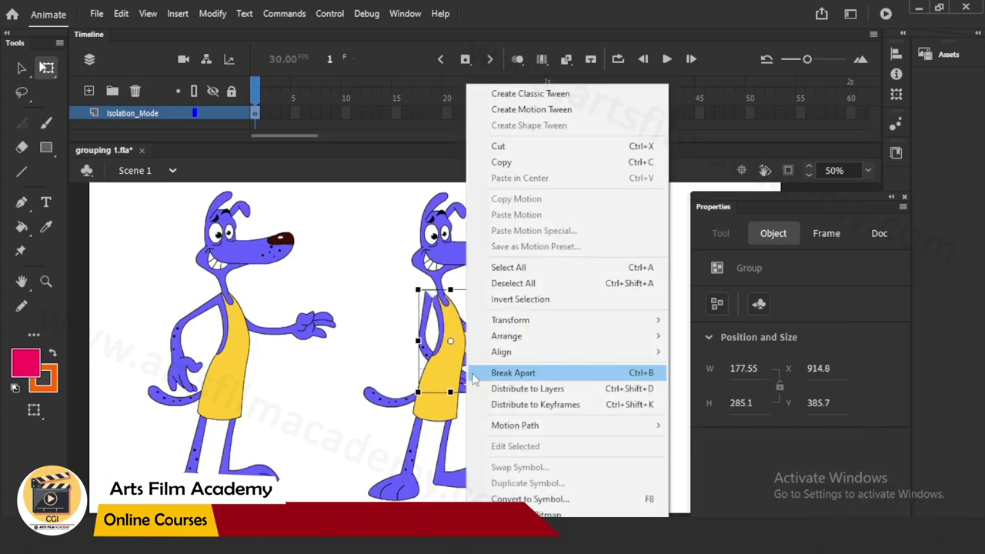
mouse_move(508, 337)
left_click(682, 336)
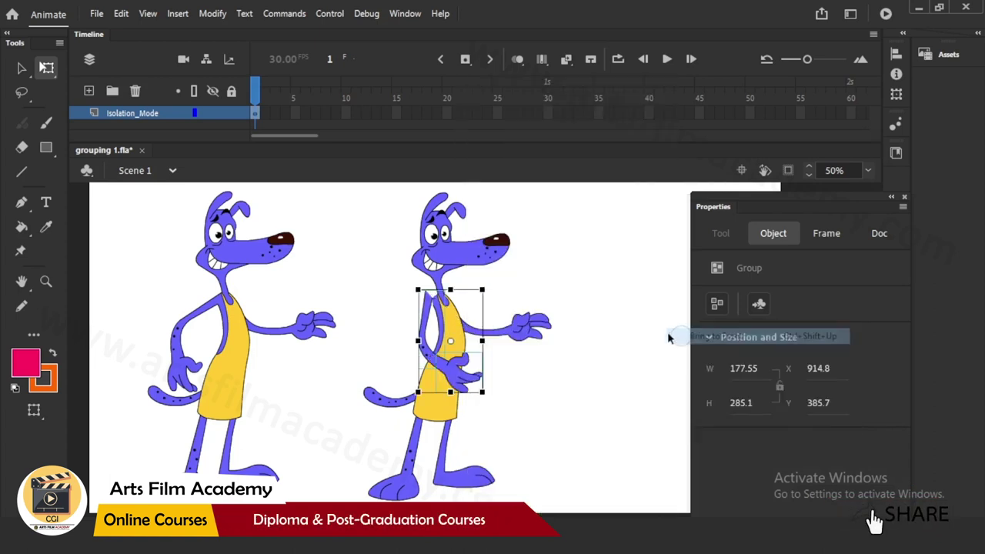
Reposition and rotate the bent arm so it meets the shoulder and its hand rests on the dress, at about X 869, Y 410.
key("v")
left_click_drag(433, 315, 436, 326)
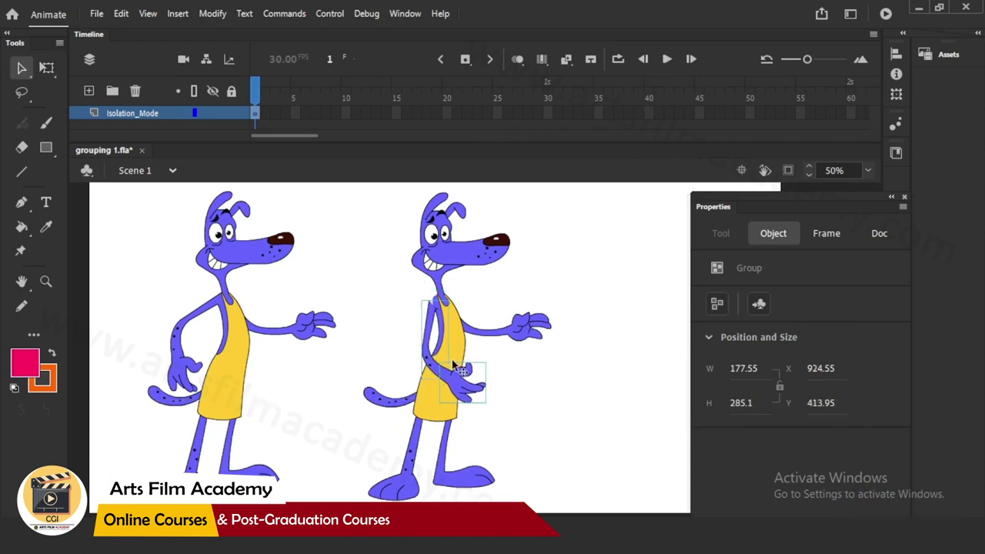
key("q")
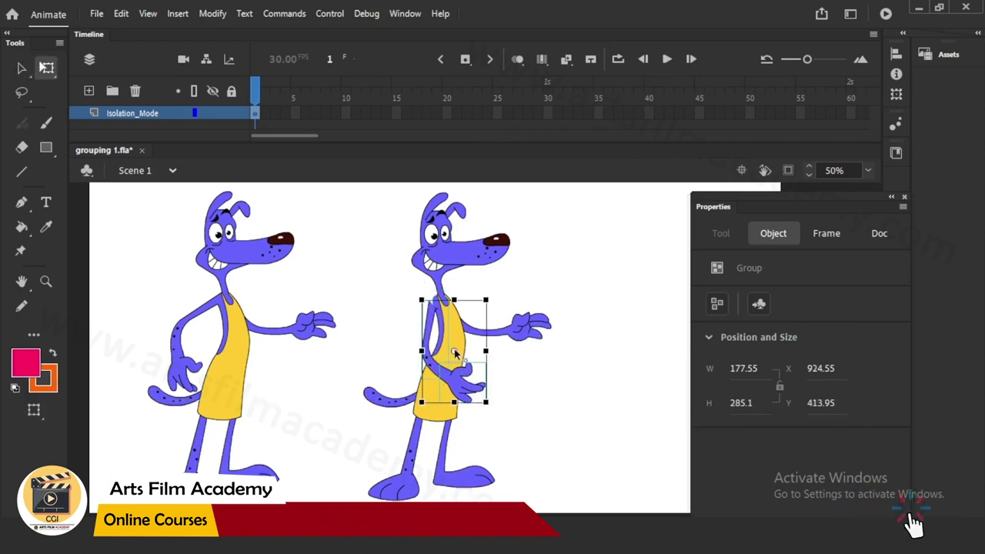
left_click_drag(498, 305, 501, 336)
key("v")
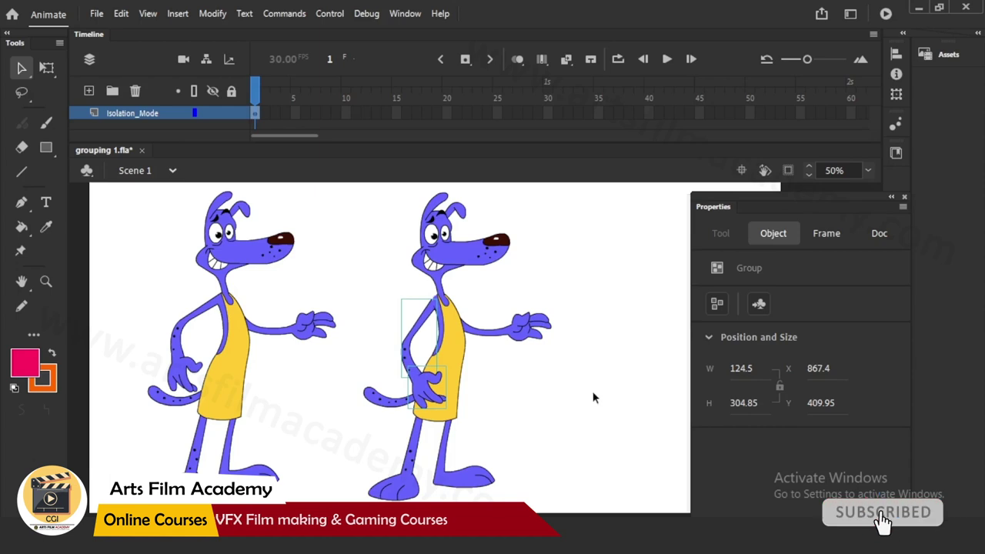
key("Right")
key("Right")
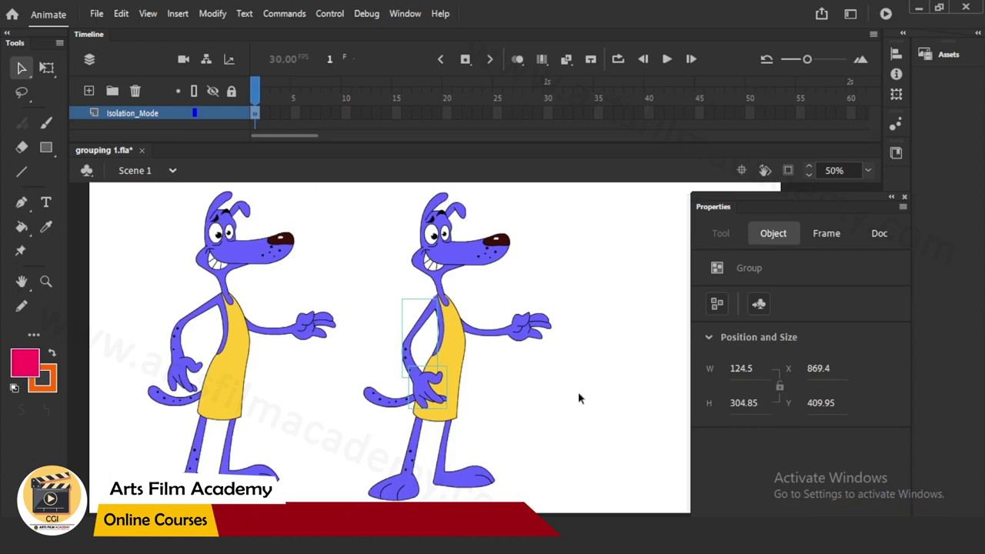
left_click(578, 392)
Check all of the second dog's groups by selecting them, then try rotating its head about the neck and undo the rotation.
left_click_drag(361, 202, 585, 487)
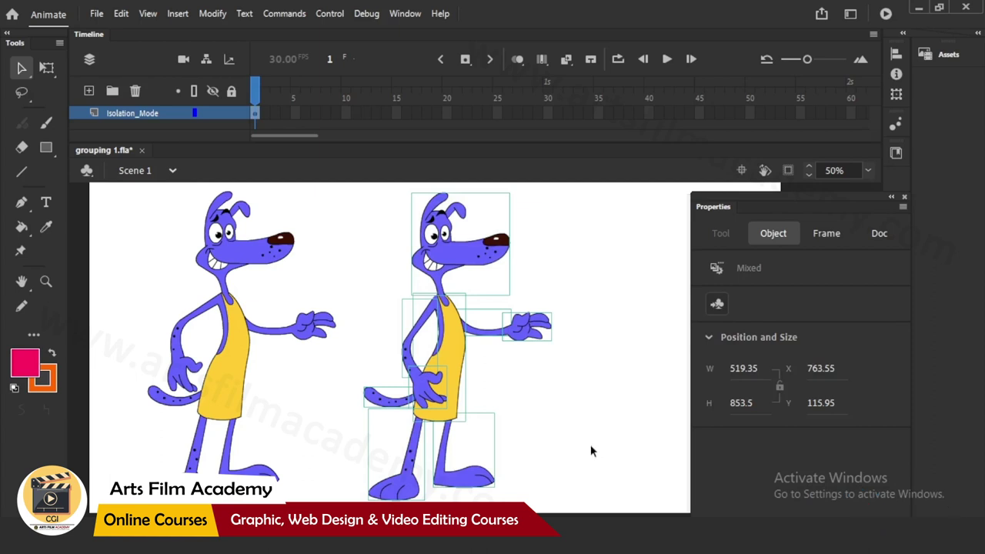
left_click(563, 278)
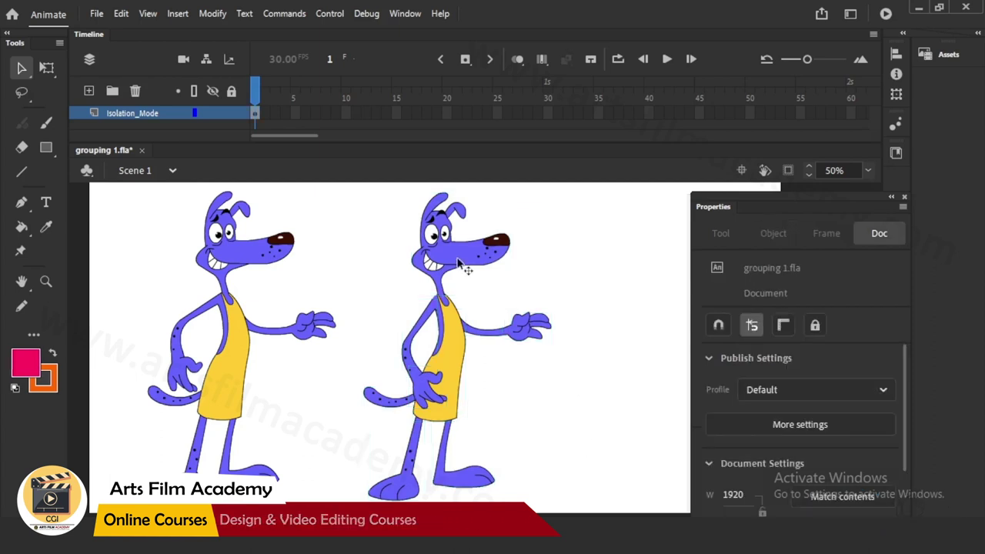
left_click(462, 264)
key("q")
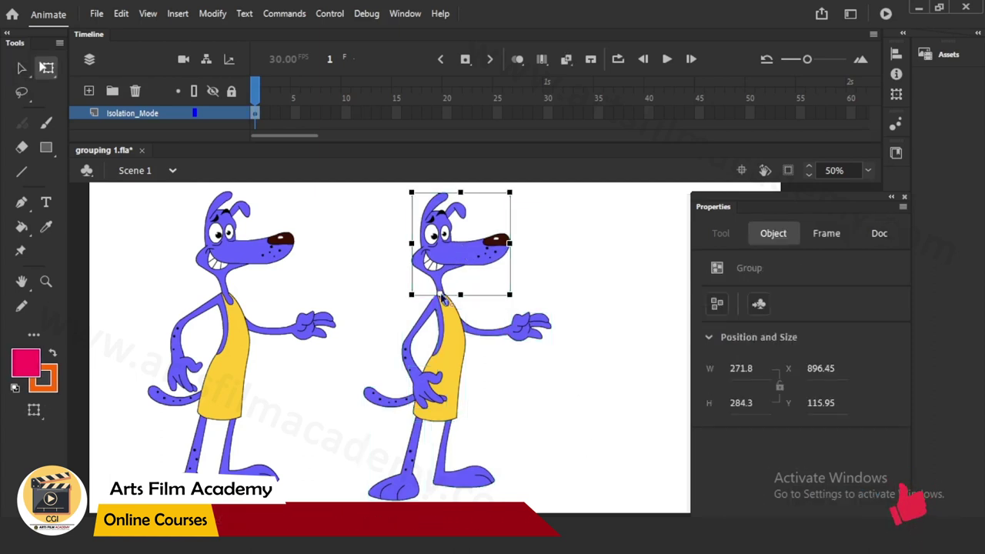
left_click_drag(520, 202, 531, 251)
key("ctrl+z")
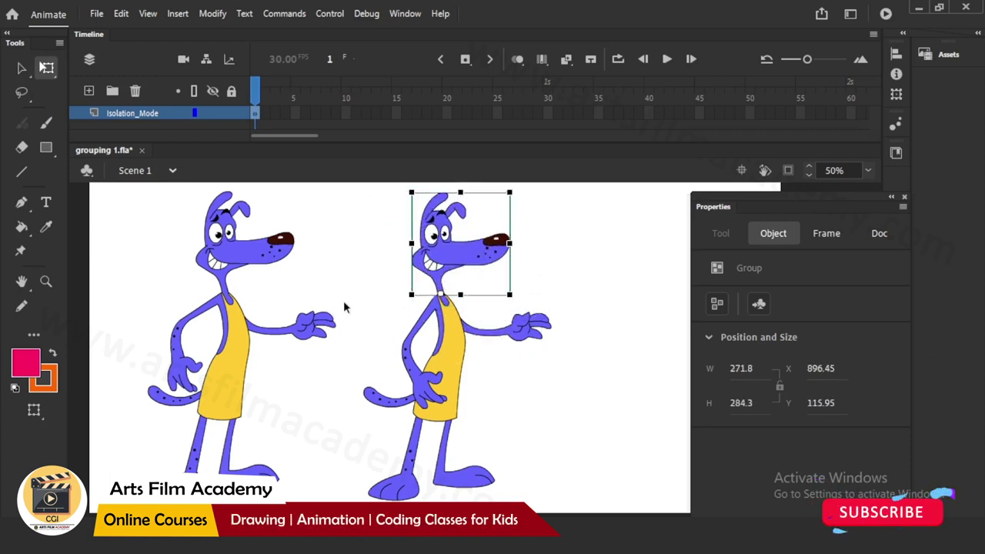
Compare the first dog's outstretched hand shapes with the second dog's groups by selecting each, and clear the selection.
left_click_drag(348, 288, 283, 377)
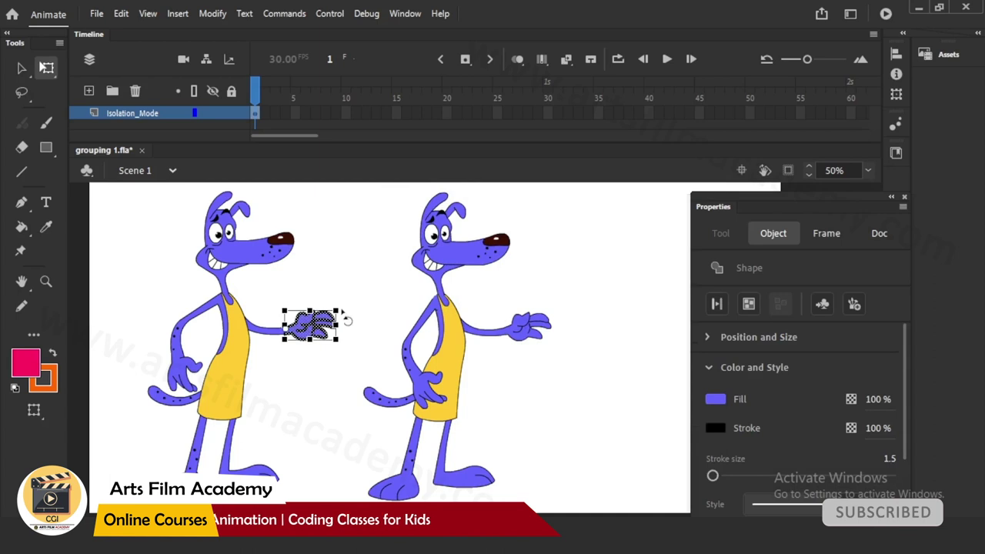
left_click(292, 344)
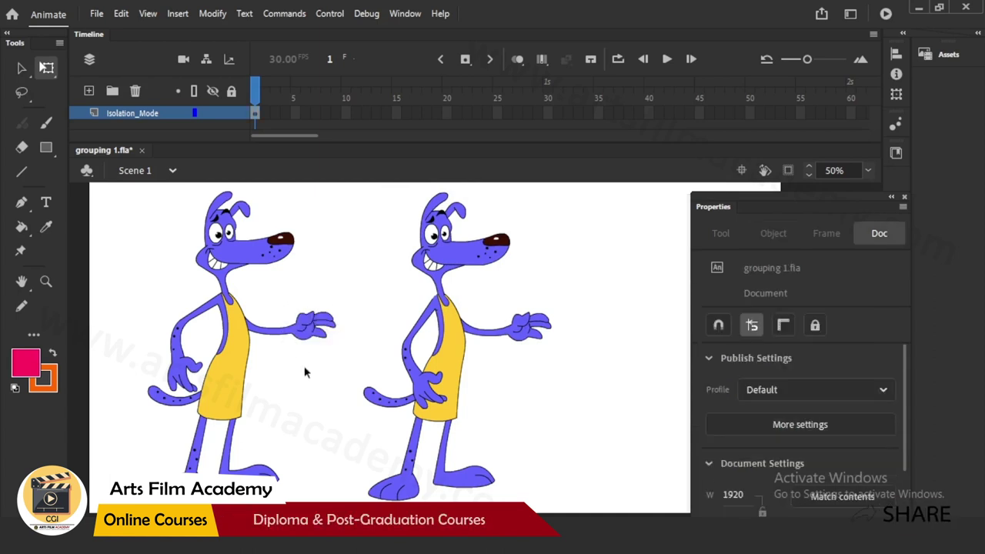
left_click_drag(382, 200, 553, 497)
left_click(579, 416)
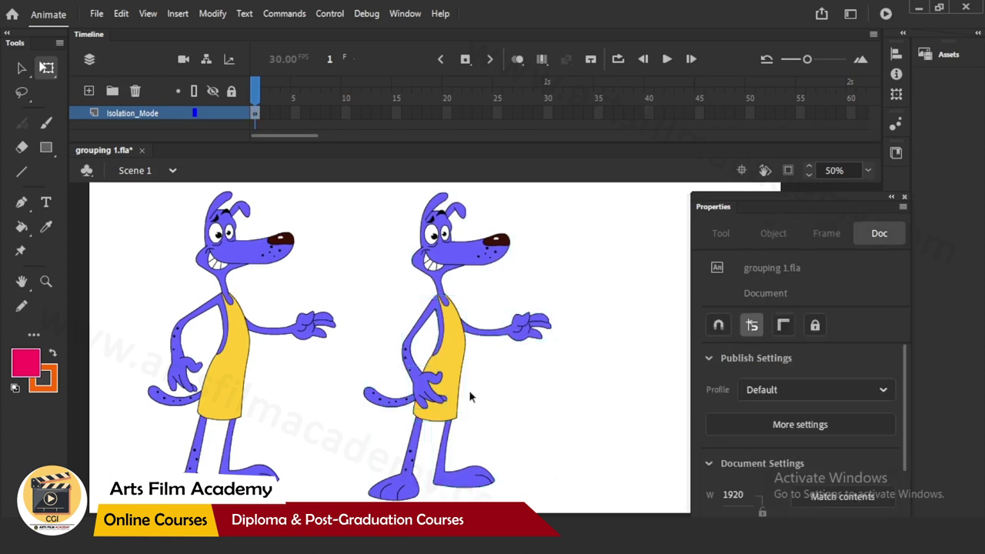
Enter the second dog's front leg group to inspect its contents and return to Scene 1.
double_click(464, 483)
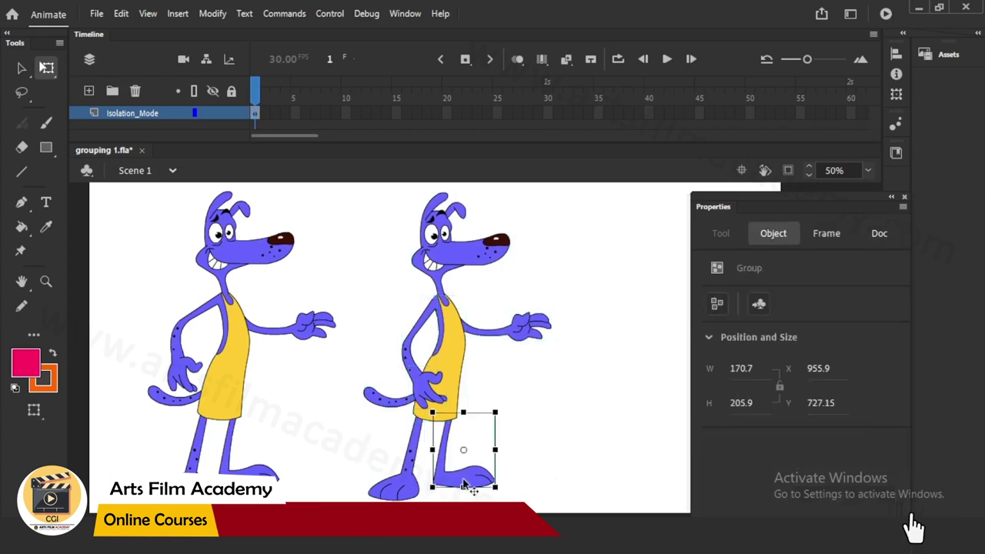
left_click(517, 436)
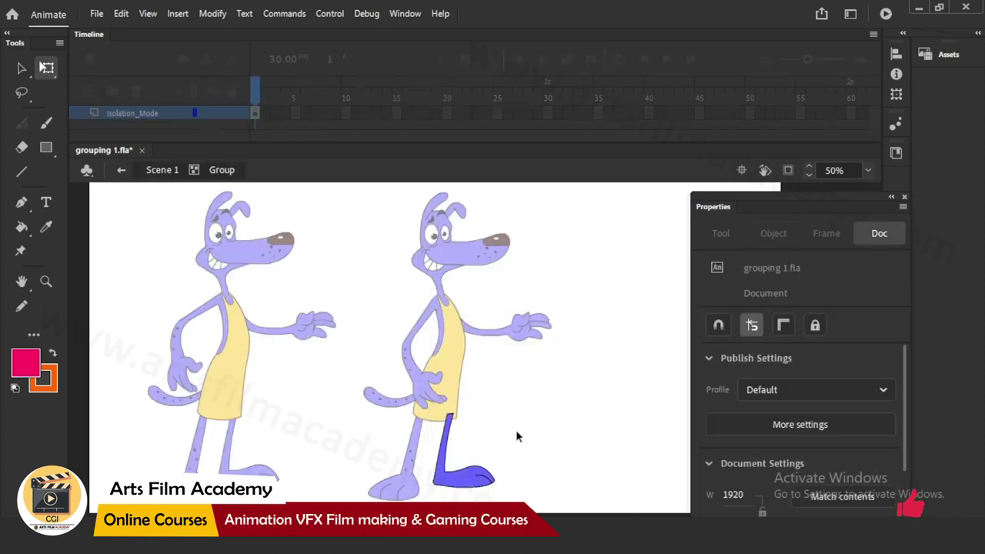
double_click(514, 436)
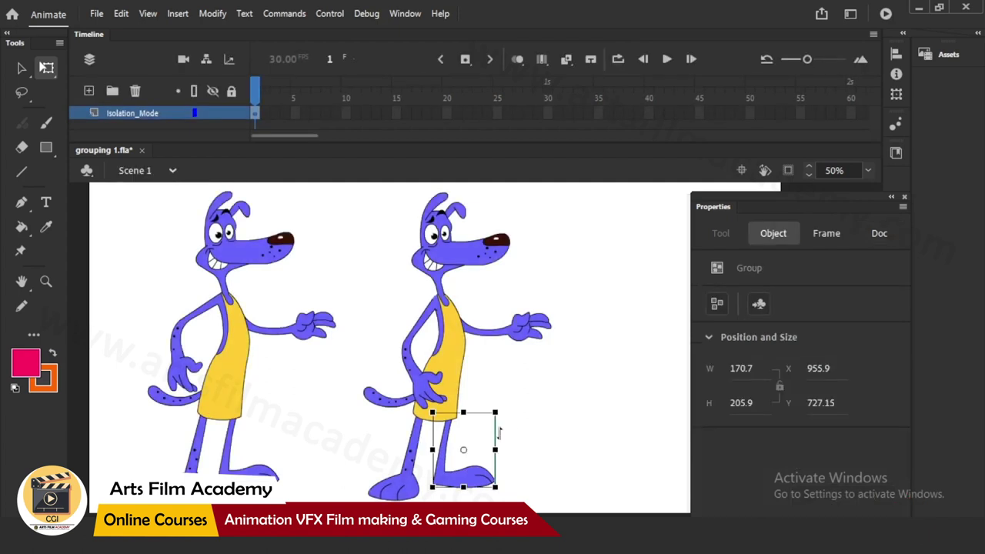
Try pulling the second dog's front leg, hand and bent arm away from the body, undo the moves and clear the selection.
key("v")
left_click_drag(485, 454, 527, 401)
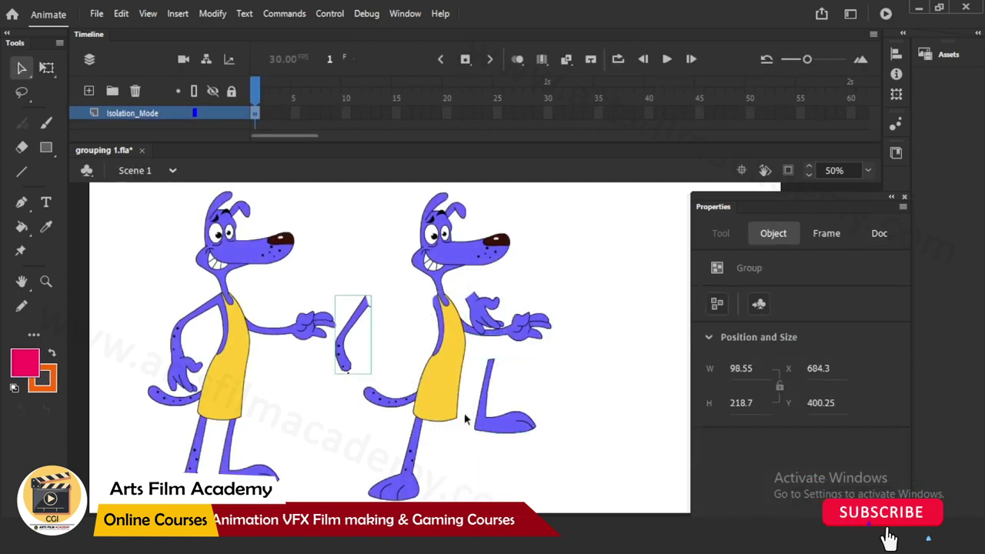
key("ctrl+z")
key("ctrl+z")
key("ctrl+z")
key("ctrl+z")
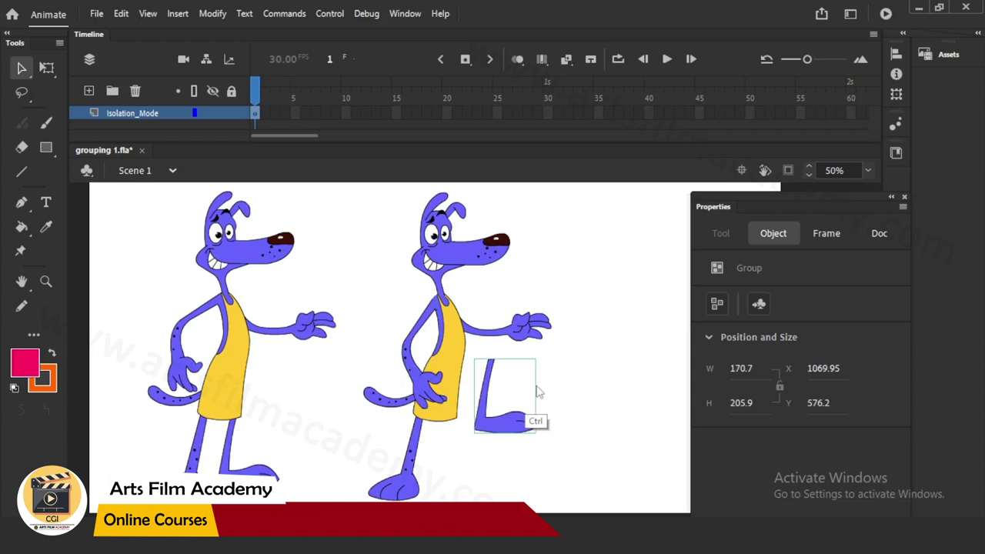
key("ctrl+z")
left_click(539, 388)
Try pulling the edge of the first dog's ungrouped yellow dress outward and undo the distortion.
left_click_drag(247, 372, 343, 267)
key("ctrl+z")
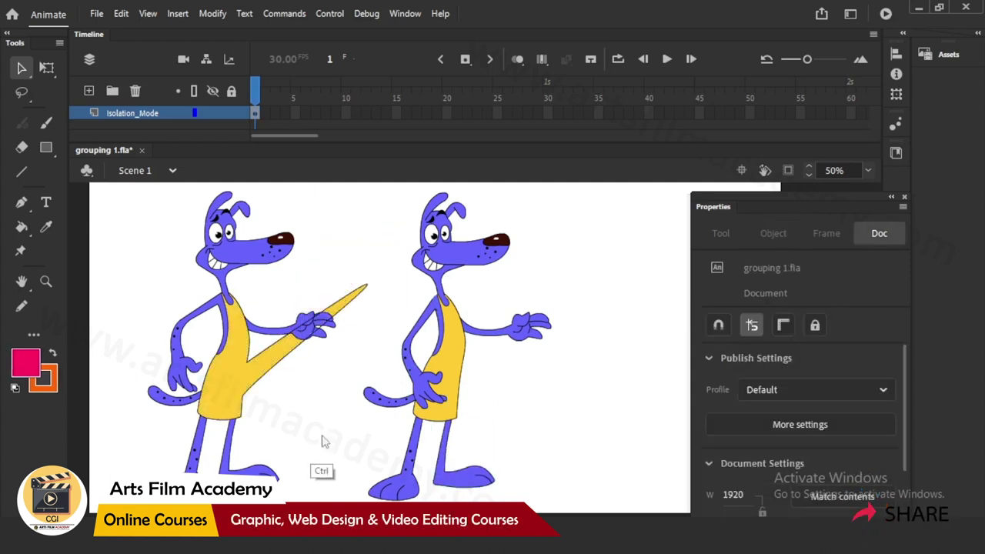
key("ctrl+z")
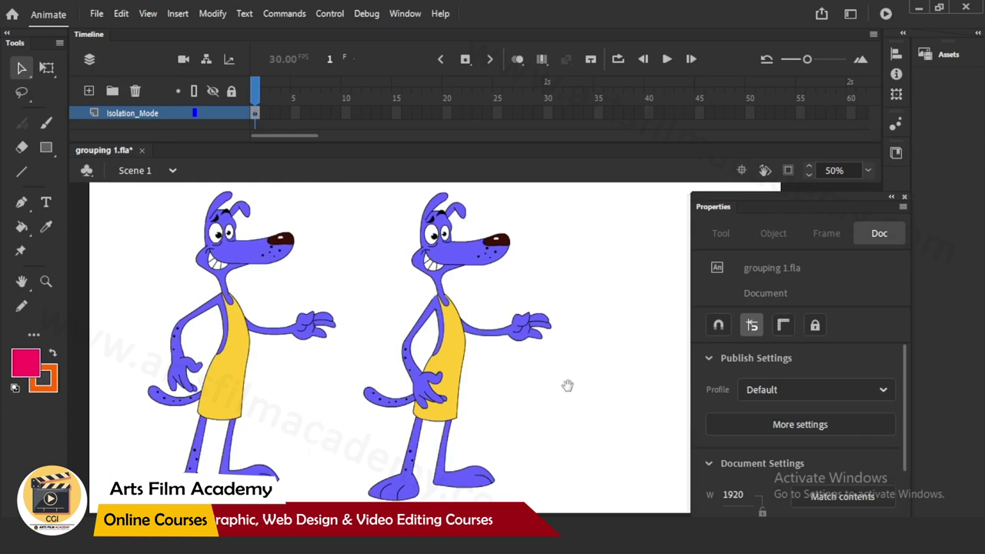
Duplicate all of the second dog's groups and place the copy beside it at about X 1360, Y 116.
left_click_drag(567, 386, 474, 383)
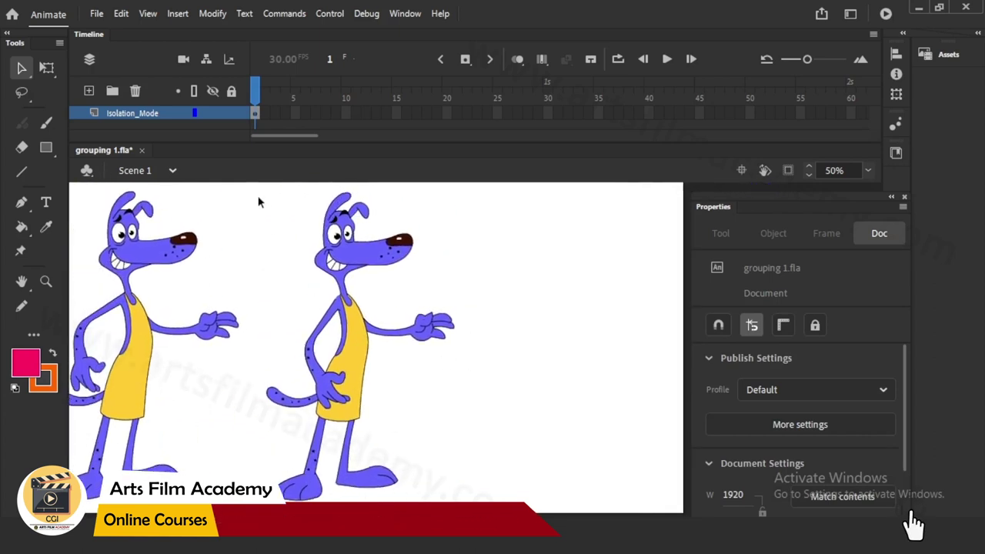
left_click_drag(266, 198, 461, 492)
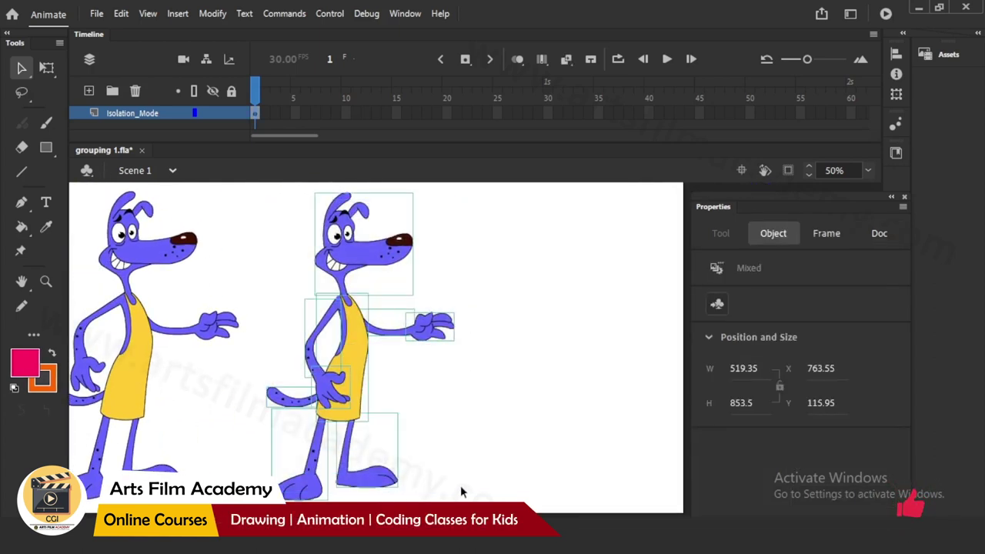
key("ctrl+d")
left_click_drag(356, 394, 512, 377)
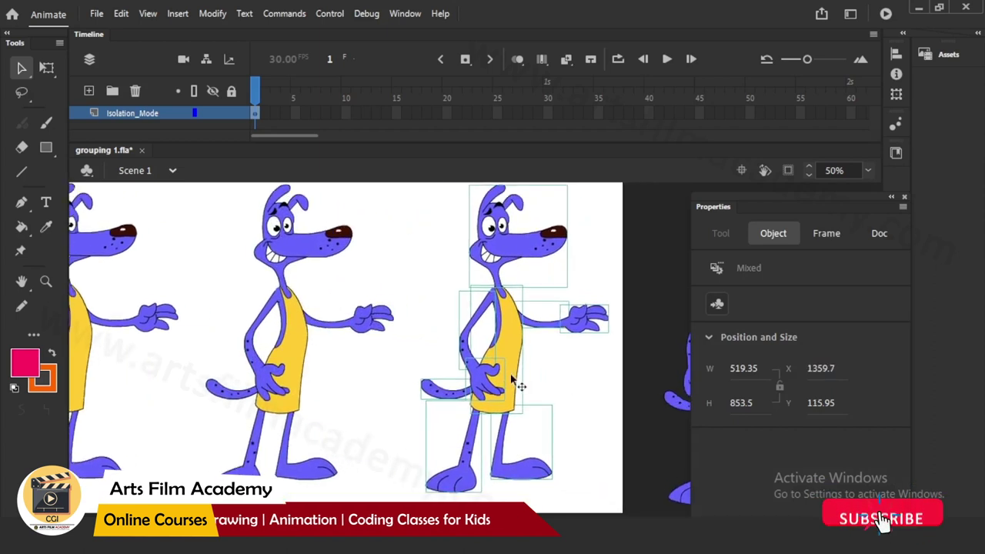
Convert the duplicated dog's selected groups into a single Movie Clip symbol and shift it slightly toward the second dog.
right_click(512, 377)
mouse_move(544, 326)
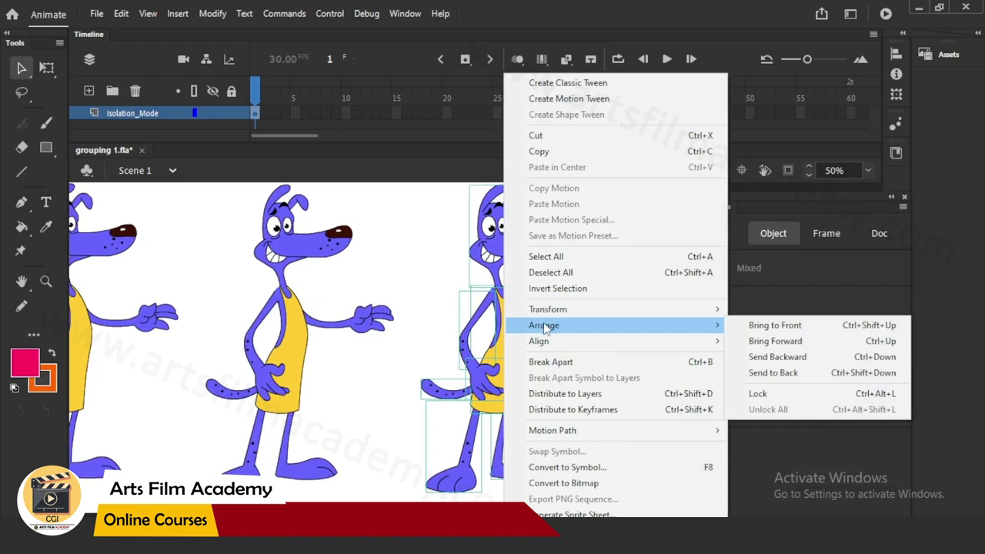
left_click(539, 467)
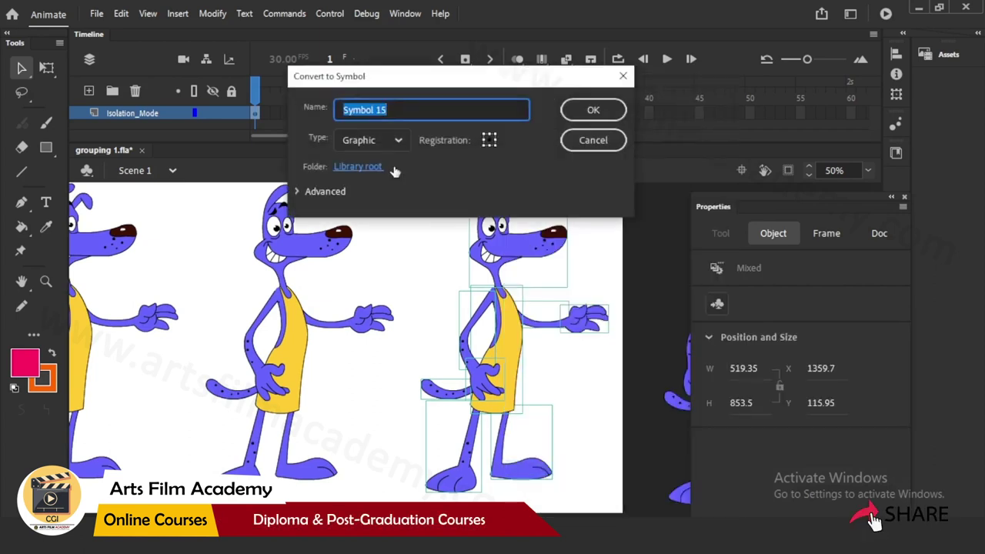
left_click(397, 142)
left_click(386, 170)
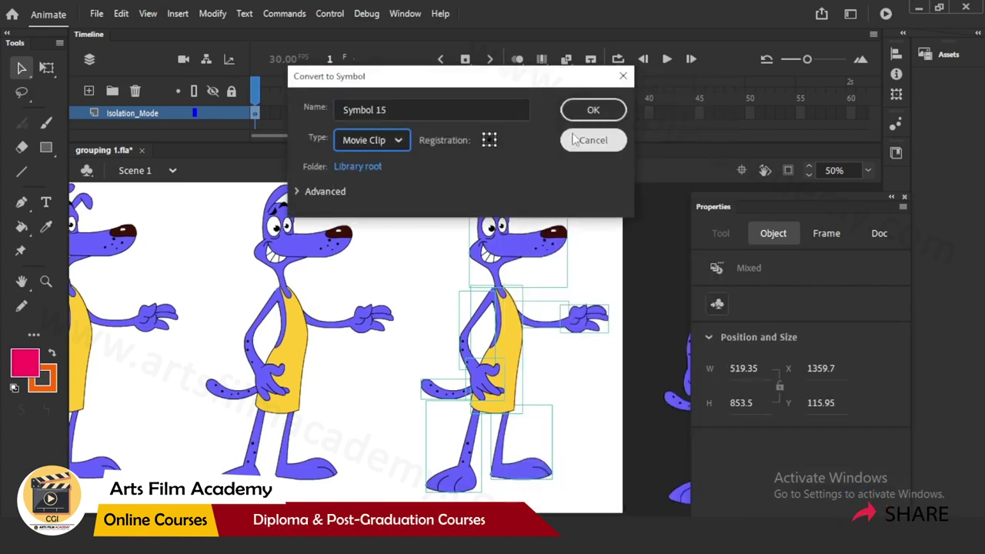
left_click(593, 111)
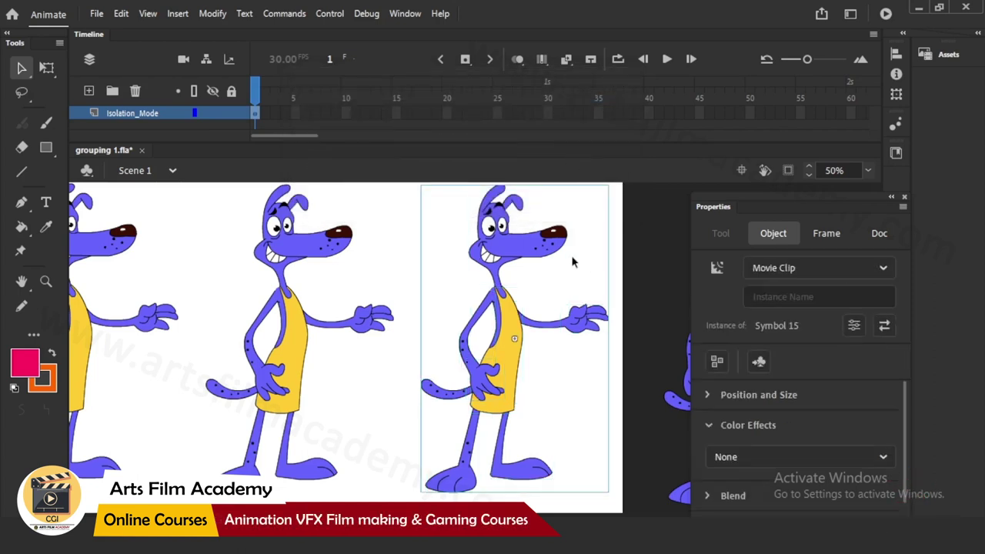
left_click_drag(699, 207, 668, 122)
left_click_drag(509, 324, 498, 327)
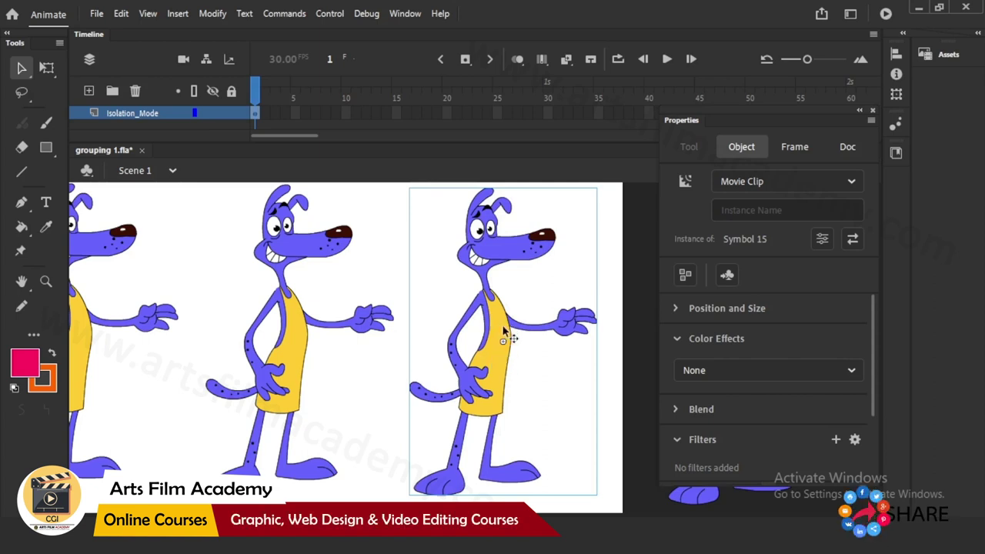
Duplicate the movie clip dog three times and delete the extra copies.
key("ctrl+d")
key("ctrl+d")
key("ctrl+d")
left_click_drag(509, 325, 423, 372)
key("Delete")
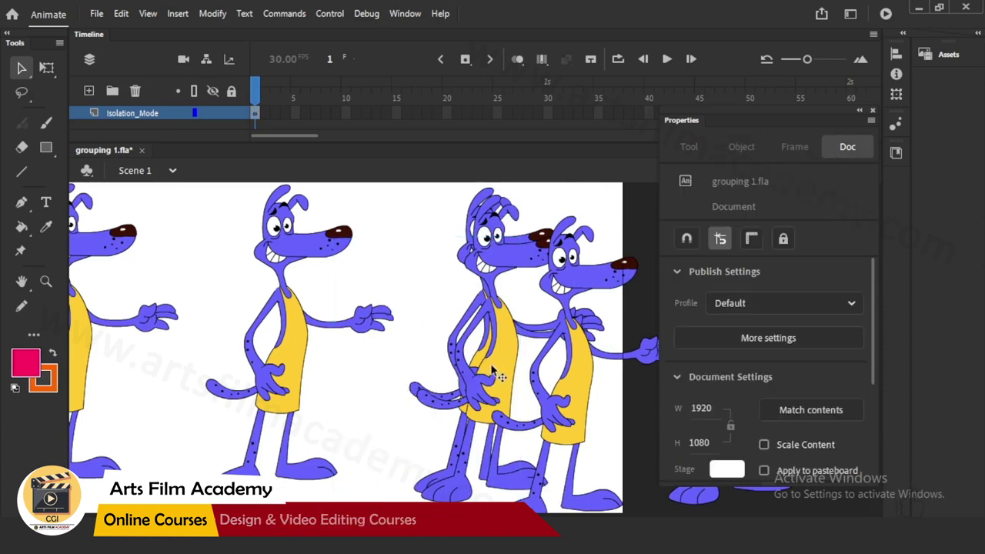
left_click(501, 352)
key("Delete")
left_click(569, 371)
key("Delete")
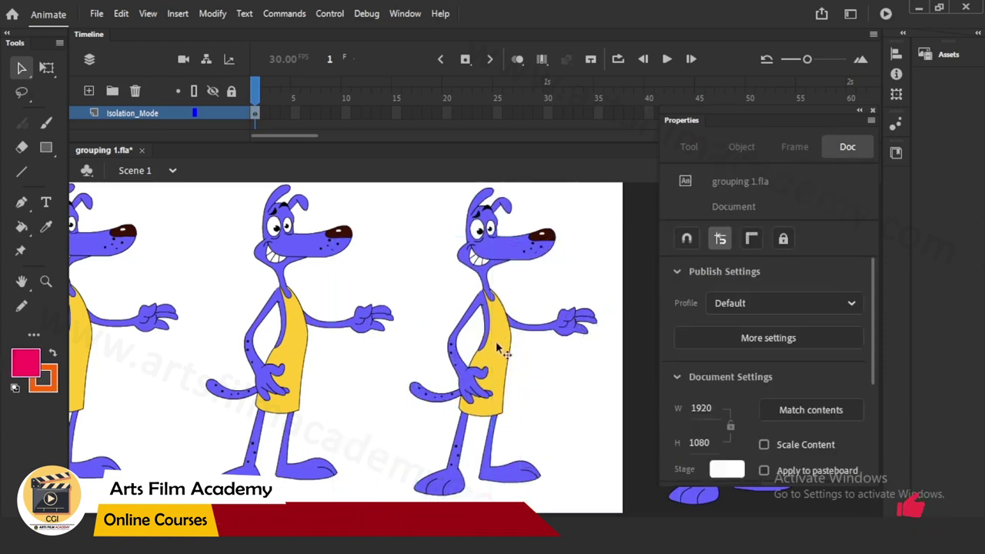
Move the second dog's groups to about X 539, Y 132 and shift the movie clip dog closer to it.
left_click_drag(500, 349, 480, 345)
left_click_drag(193, 197, 350, 476)
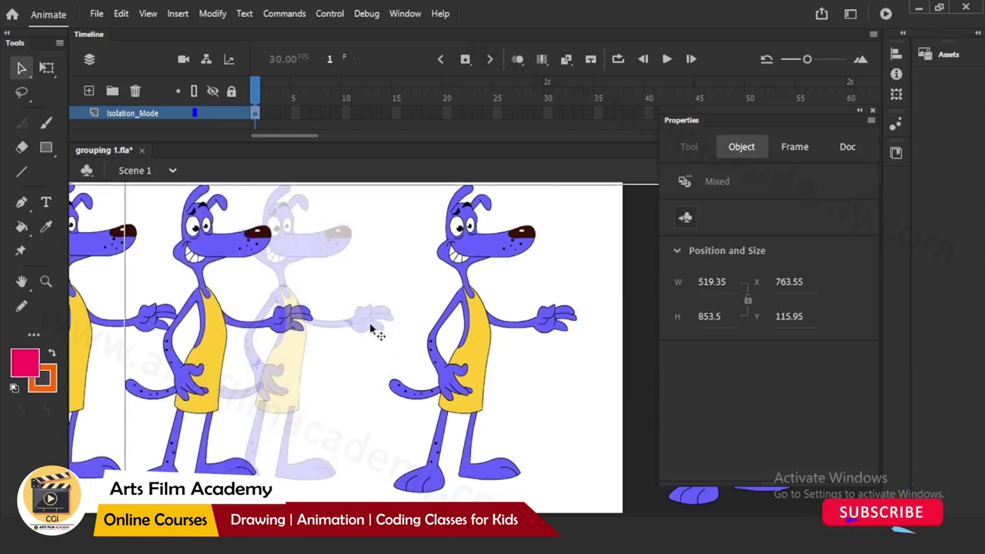
left_click_drag(377, 209, 576, 494)
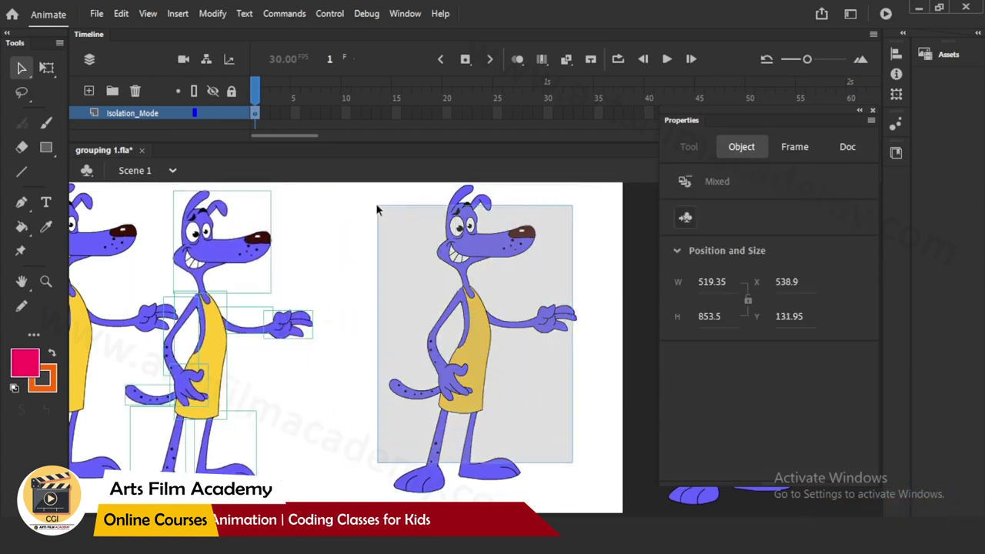
left_click_drag(509, 391, 473, 390)
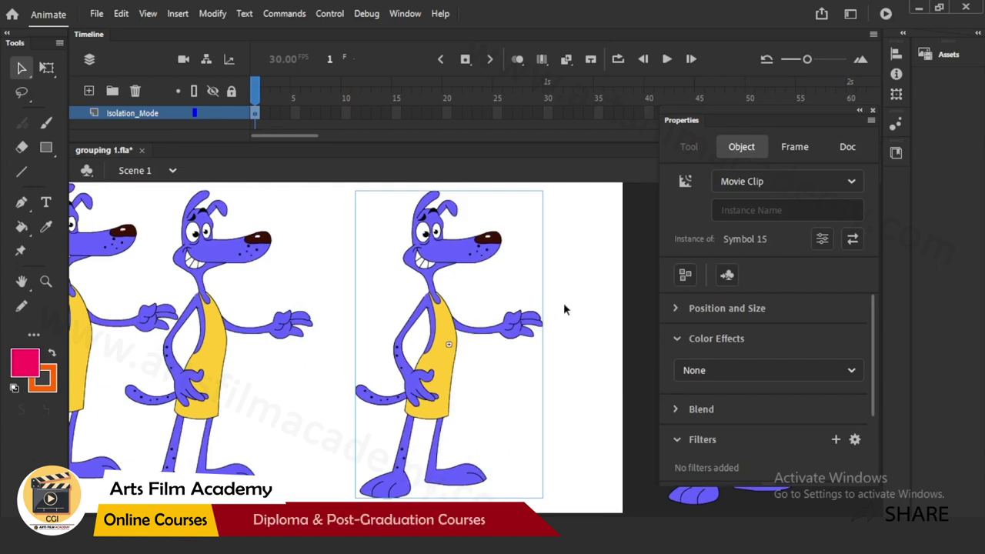
left_click(552, 294)
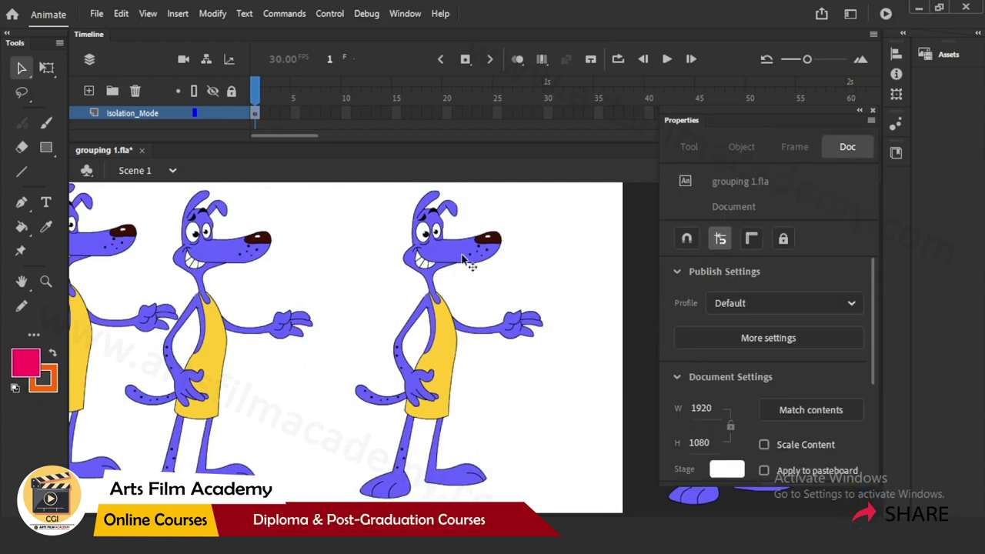
Apply a Brightness color effect of -27% to the movie clip dog.
left_click(466, 279)
left_click(700, 377)
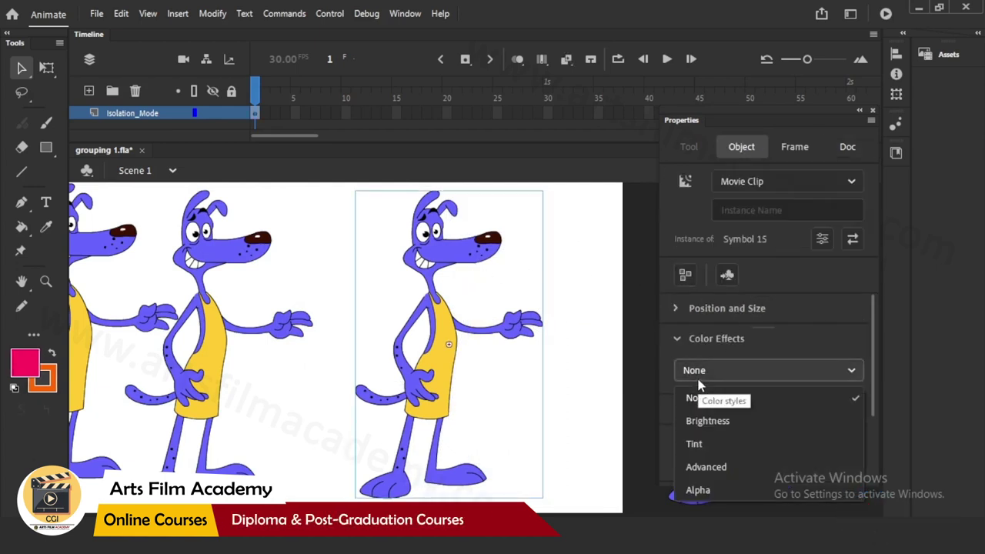
left_click(703, 423)
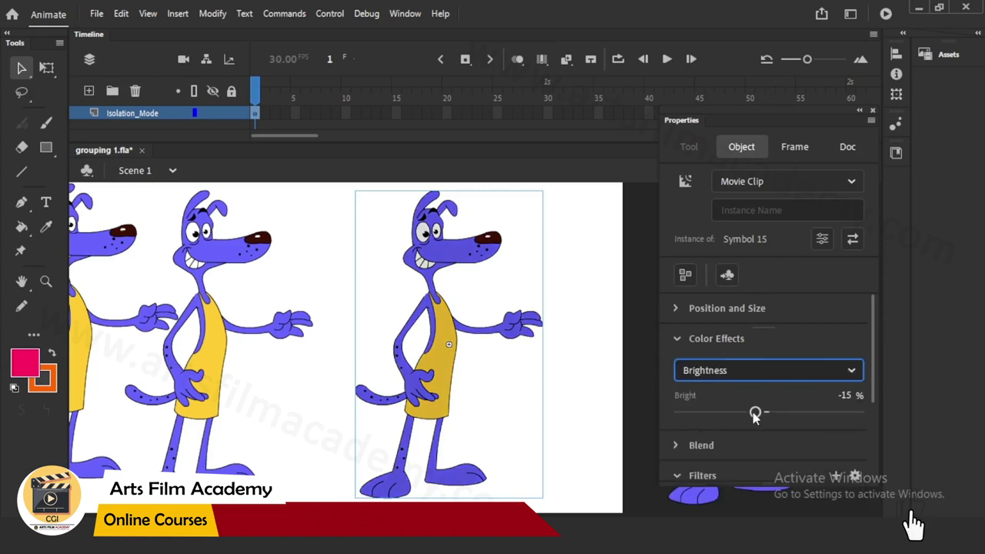
mouse_move(757, 414)
left_mouse_down()
mouse_move(862, 411)
mouse_move(749, 411)
left_mouse_up()
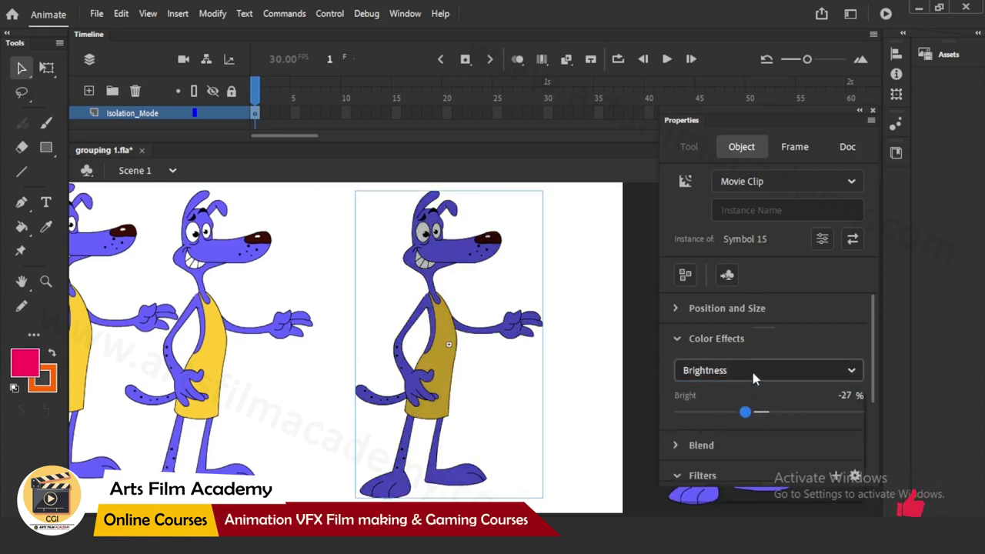
Change the movie clip dog's color effect to Tint and reduce the tint amount to about 16%.
left_click(752, 370)
left_click(719, 447)
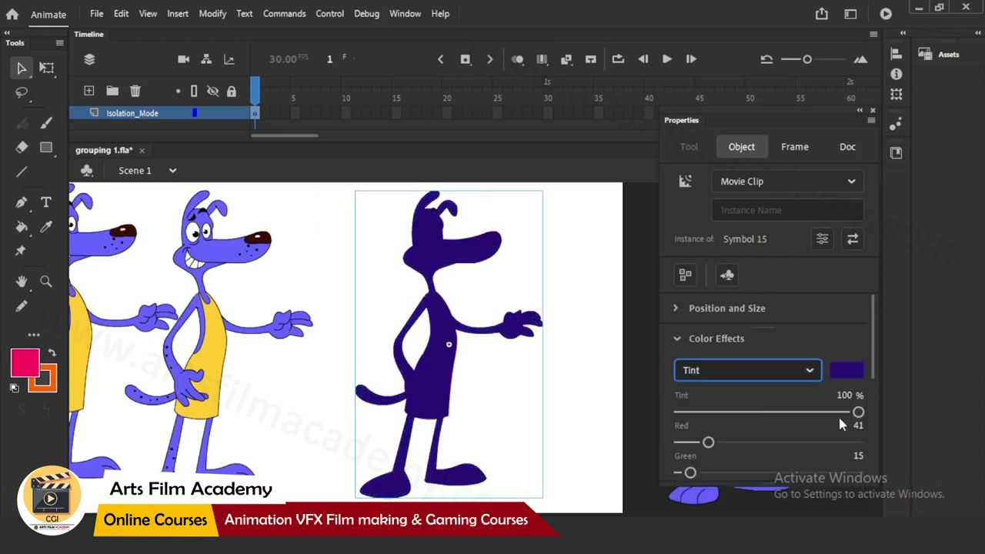
left_click_drag(858, 412, 702, 412)
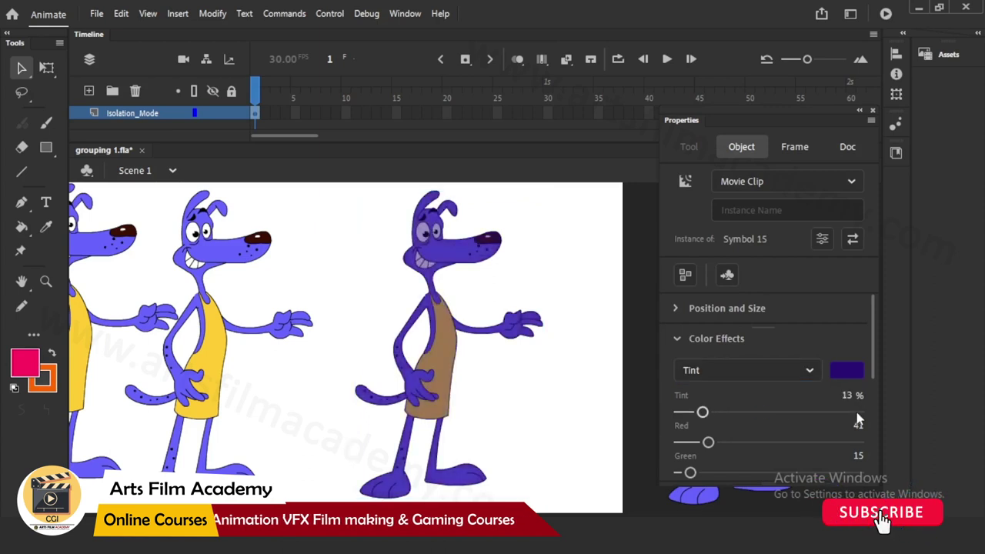
Change the movie clip dog's color effect to Alpha, set it to 100% and clear the selection.
left_click(809, 371)
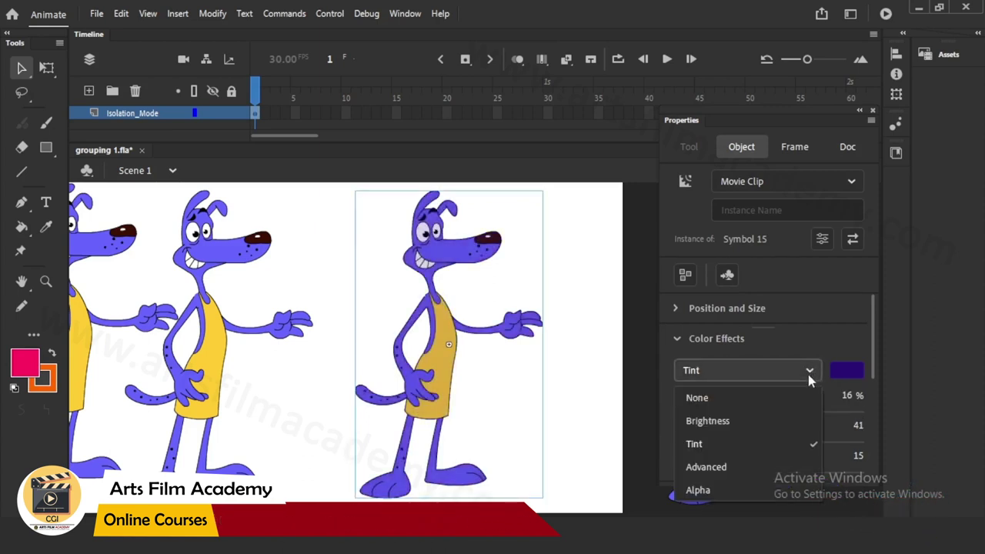
left_click(702, 490)
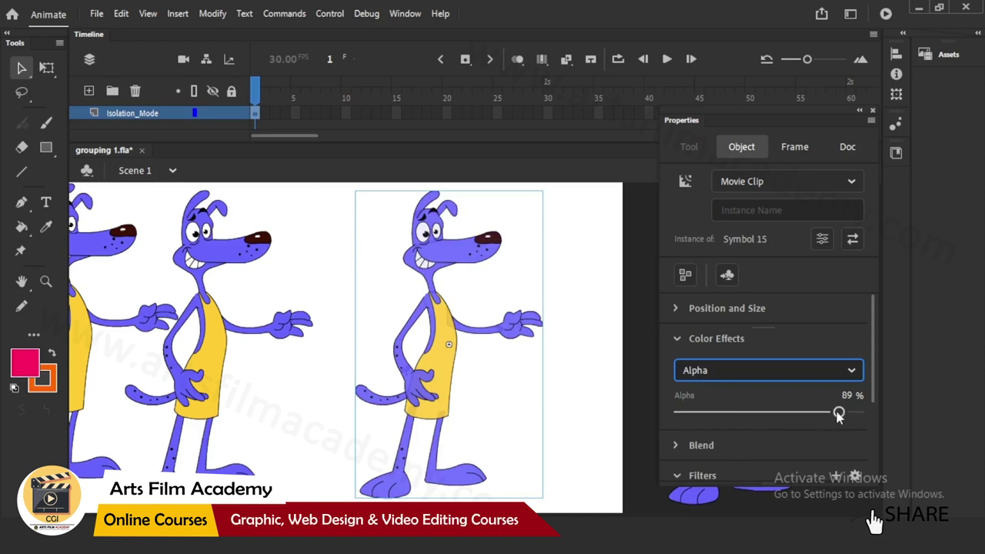
left_click_drag(840, 413, 860, 413)
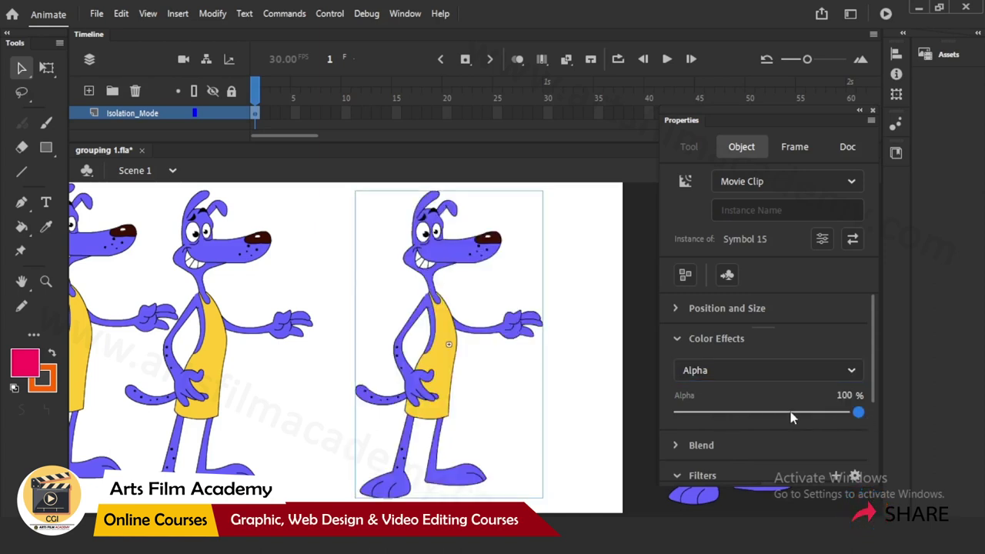
left_click(599, 355)
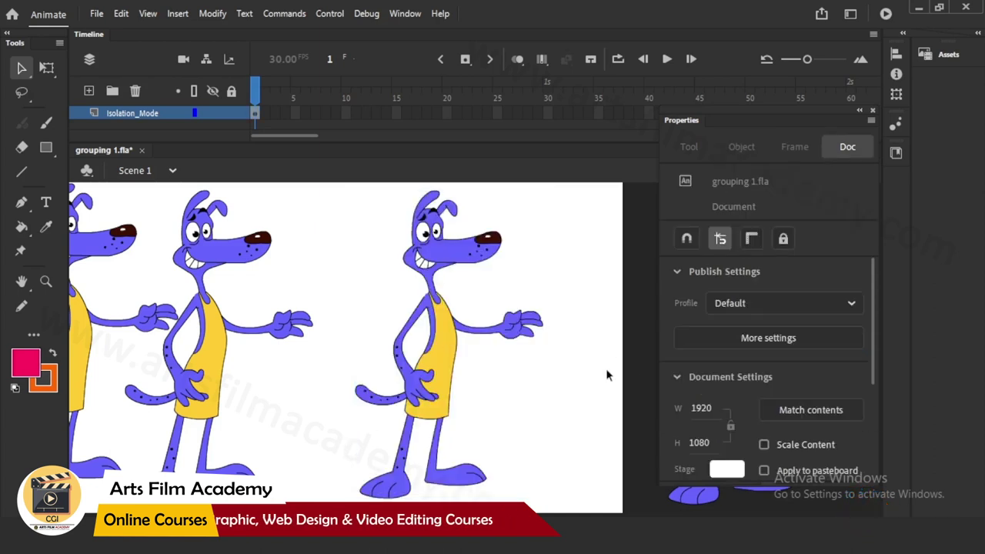
Add a Drop Shadow filter to the movie clip dog with Blur X and Blur Y set to 26.
scroll(875, 292, "down", 5)
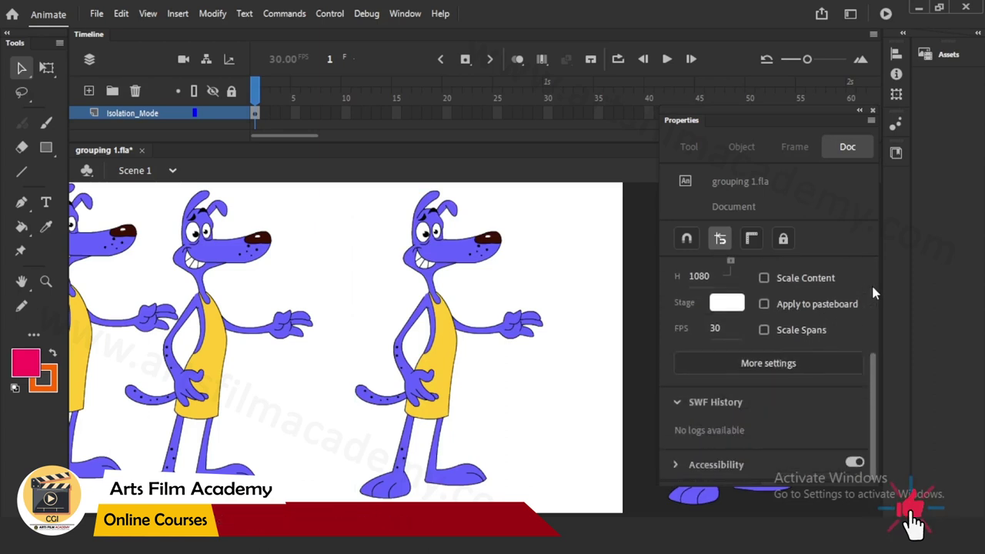
left_click(497, 341)
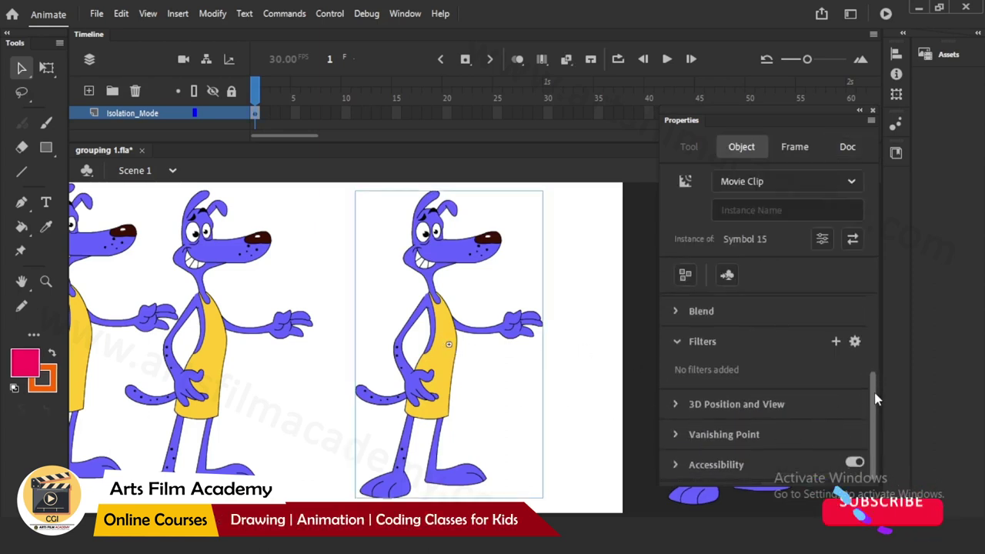
left_click(838, 340)
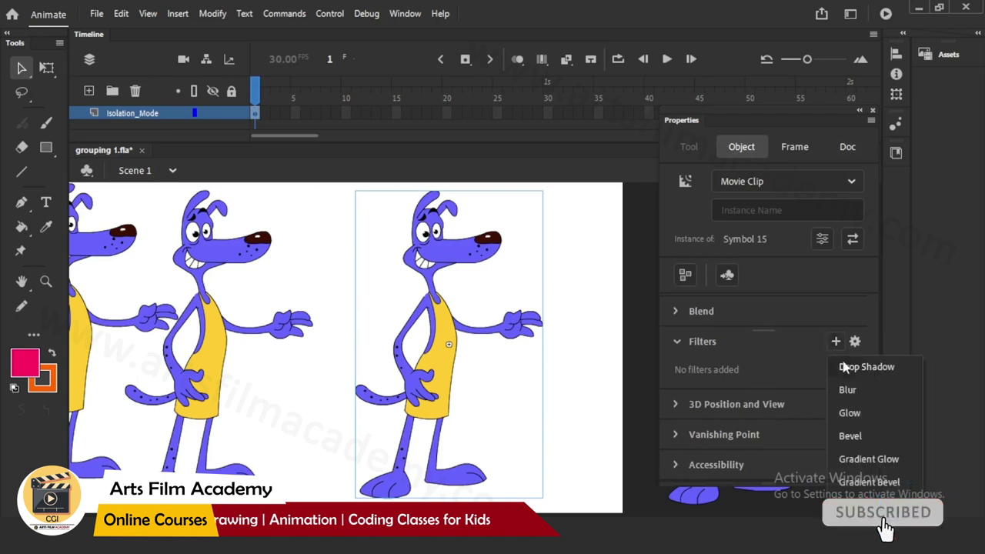
left_click(844, 367)
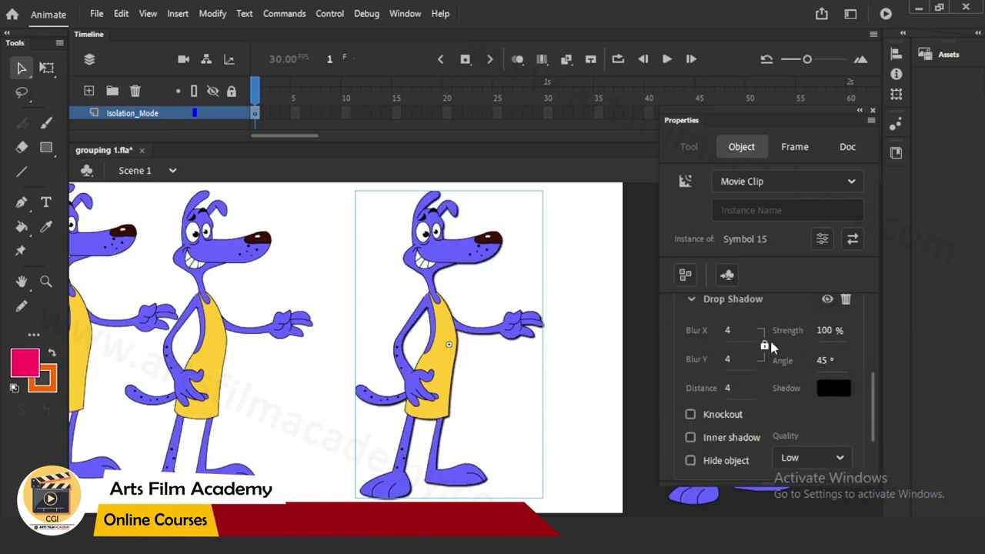
left_click_drag(729, 332, 750, 334)
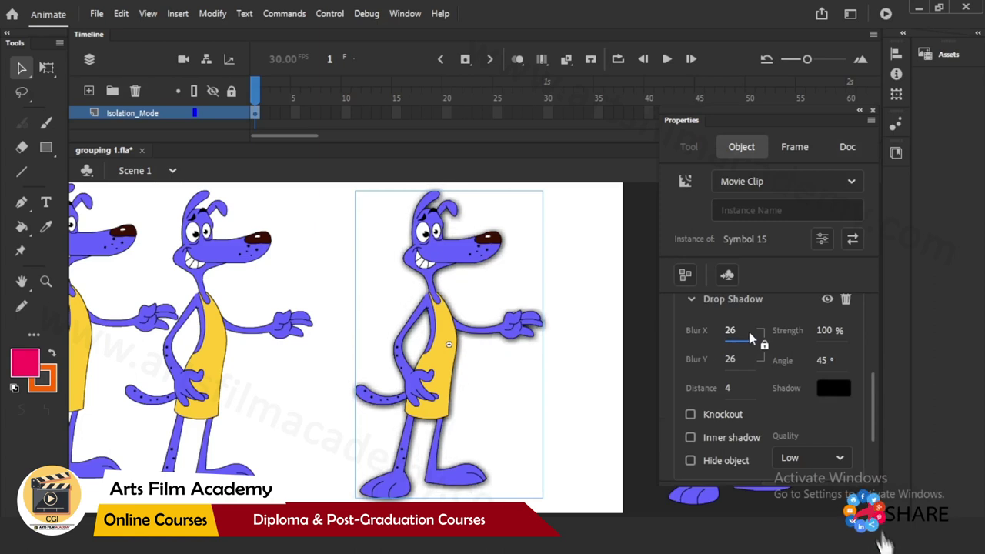
left_click(592, 373)
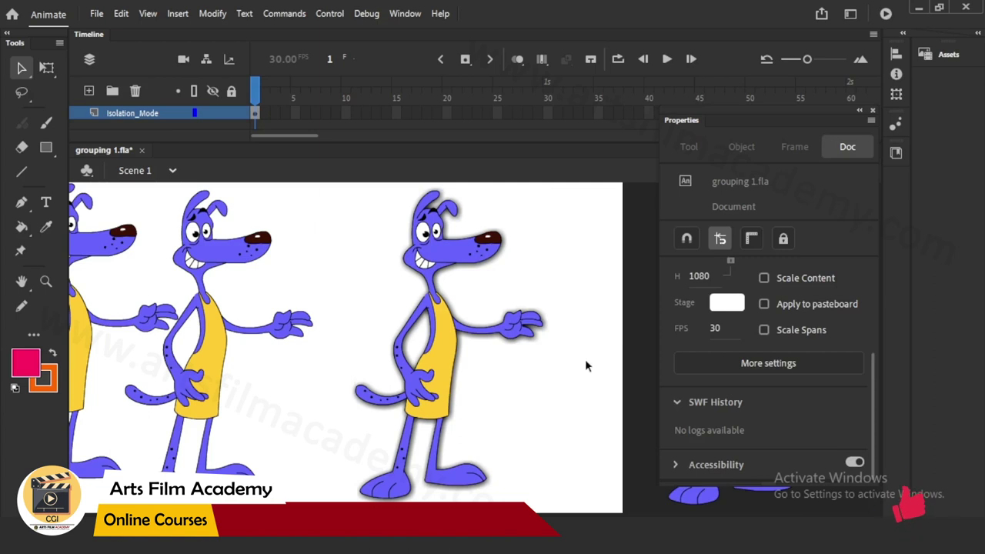
Enter the movie clip symbol for editing, clear the selection of its parts and slightly enlarge the timeline.
double_click(445, 376)
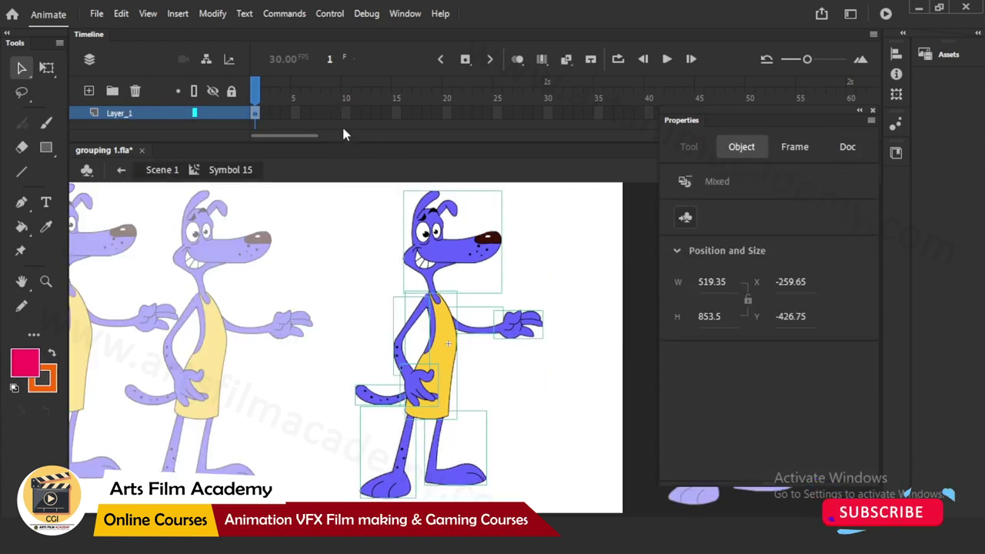
left_click(332, 97)
left_click(406, 138)
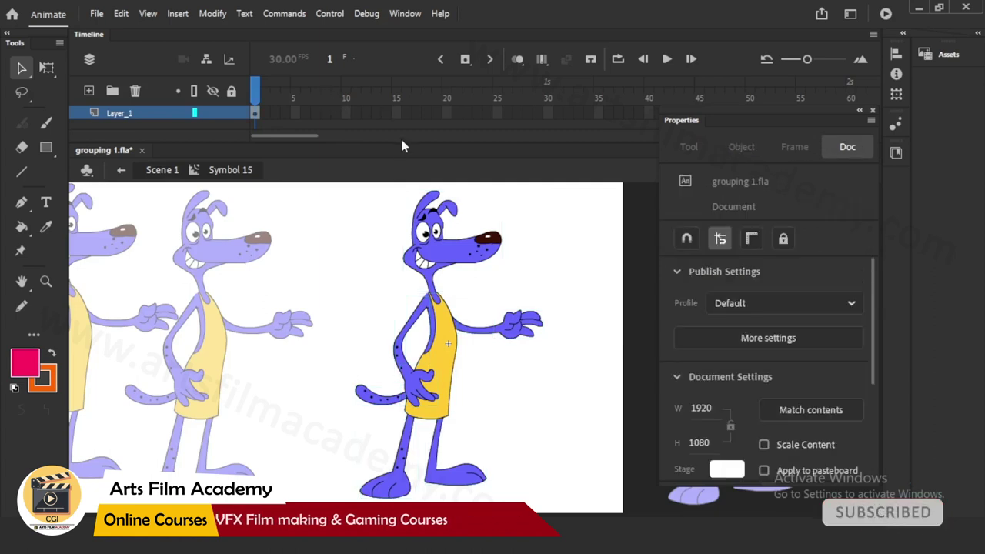
left_click_drag(400, 141, 401, 157)
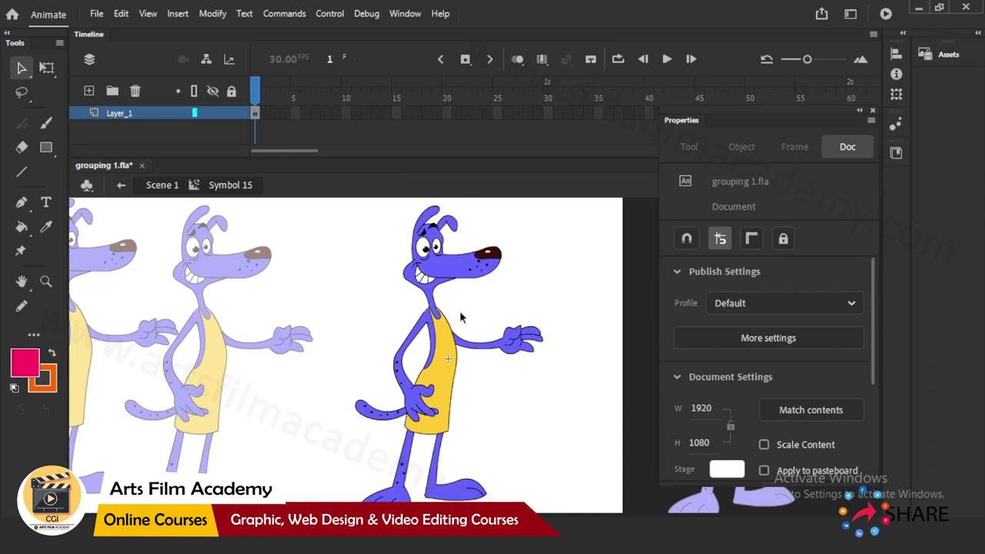
left_click_drag(377, 314, 414, 382)
left_click(363, 336)
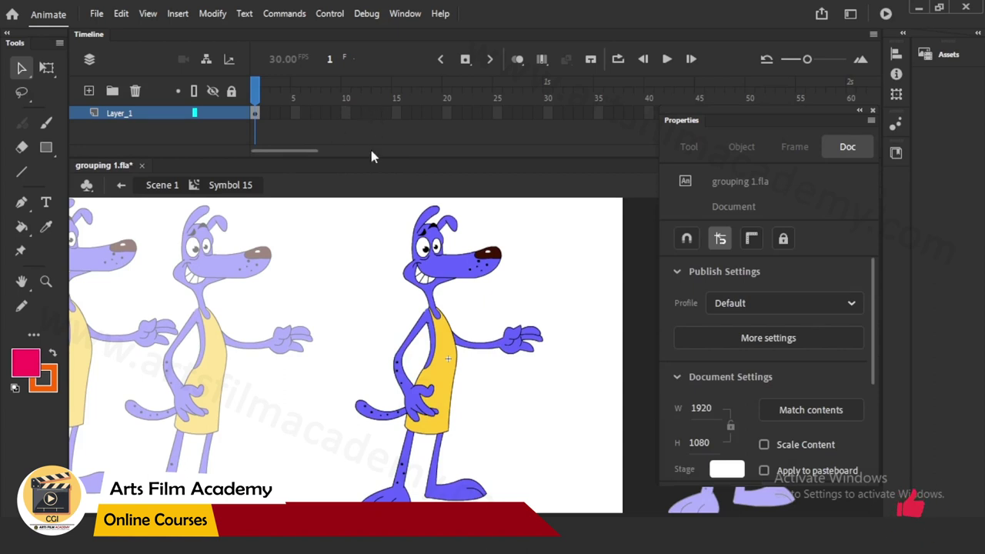
Distribute all of the dog's parts inside the movie clip symbol to separate layers.
left_click_drag(353, 208, 537, 493)
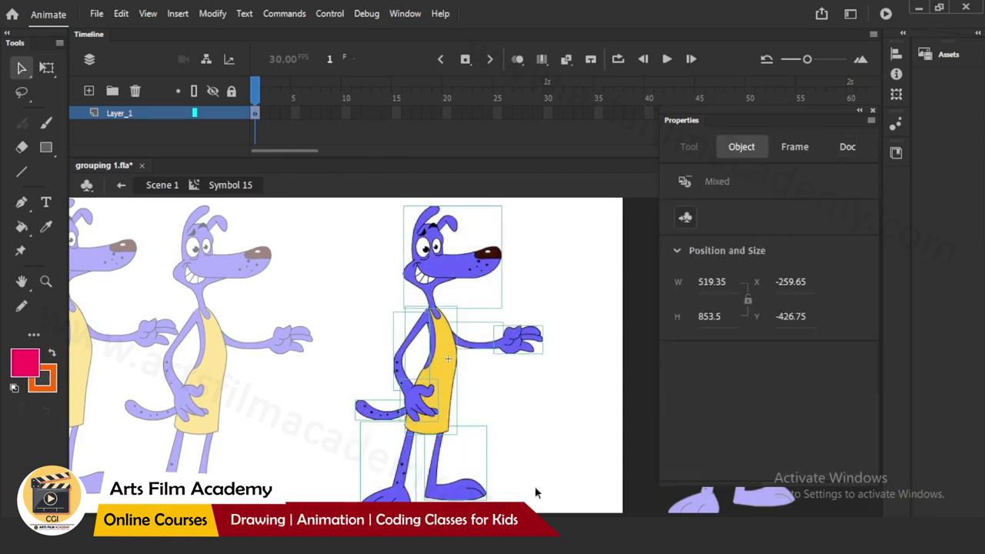
right_click(441, 304)
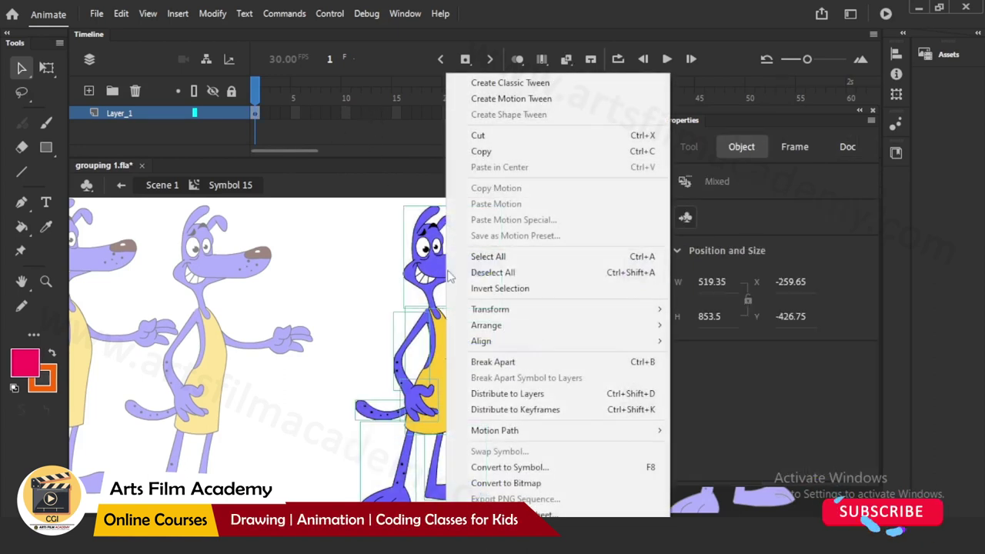
left_click(546, 396)
left_click(552, 309)
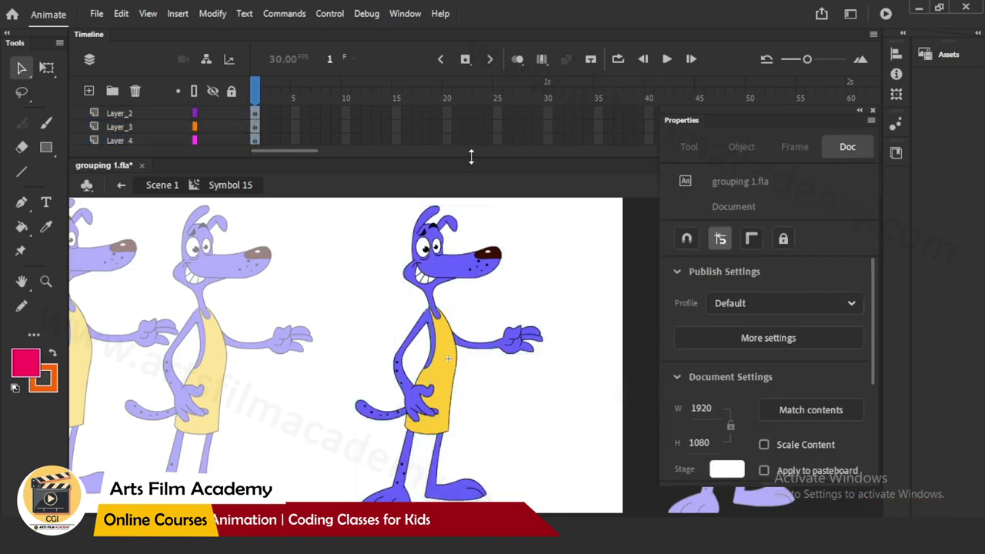
Enlarge the timeline to show more of the symbol's layers and return to Scene 1.
left_click_drag(471, 155, 474, 220)
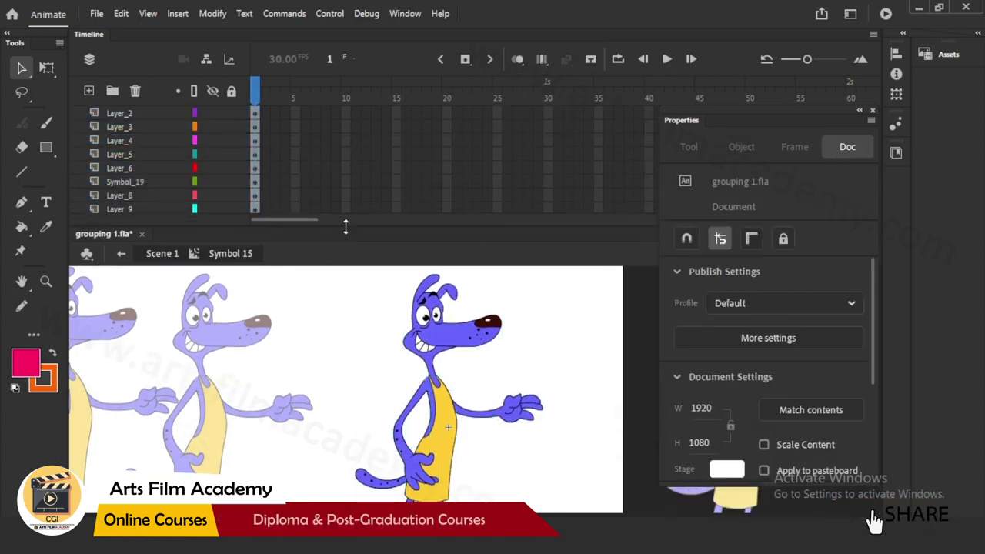
left_click_drag(345, 227, 346, 281)
left_click(167, 300)
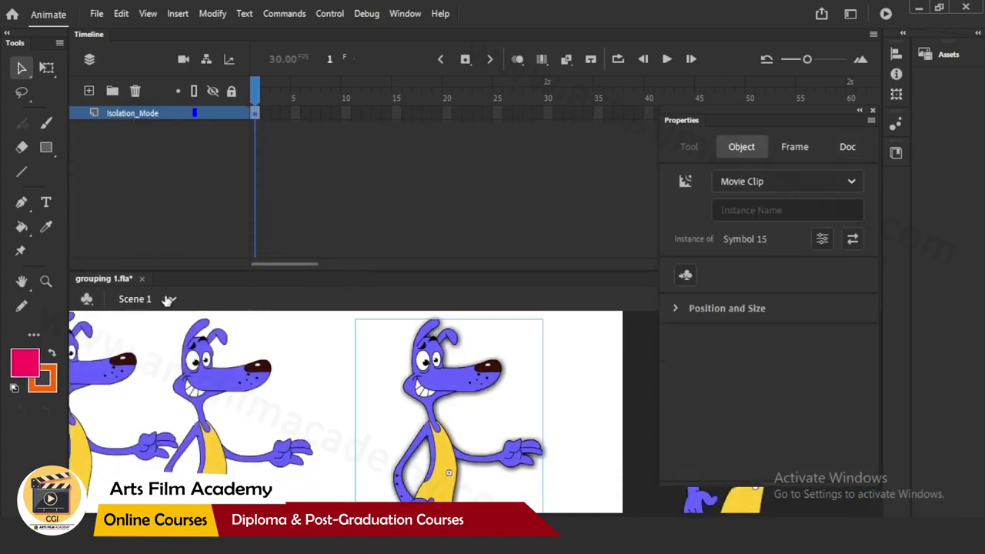
Clear the selection and shrink the timeline so the full dog figures on the stage can be viewed.
left_click(341, 345)
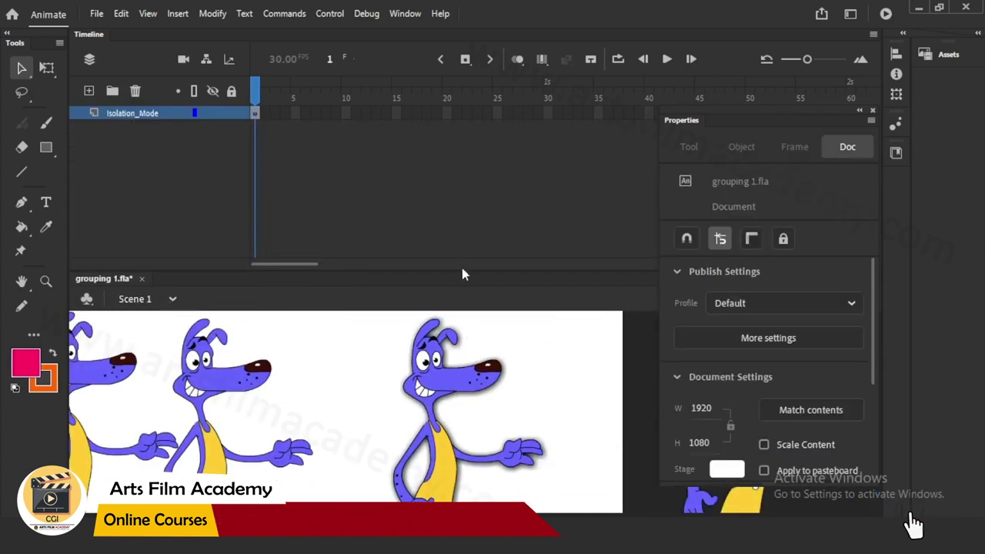
left_click_drag(463, 269, 460, 155)
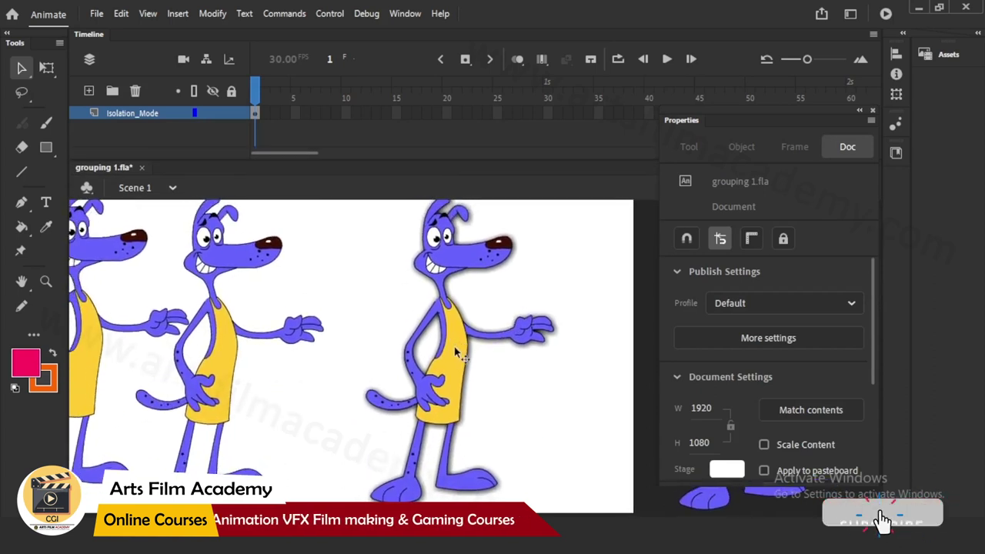
left_click_drag(320, 354, 433, 335)
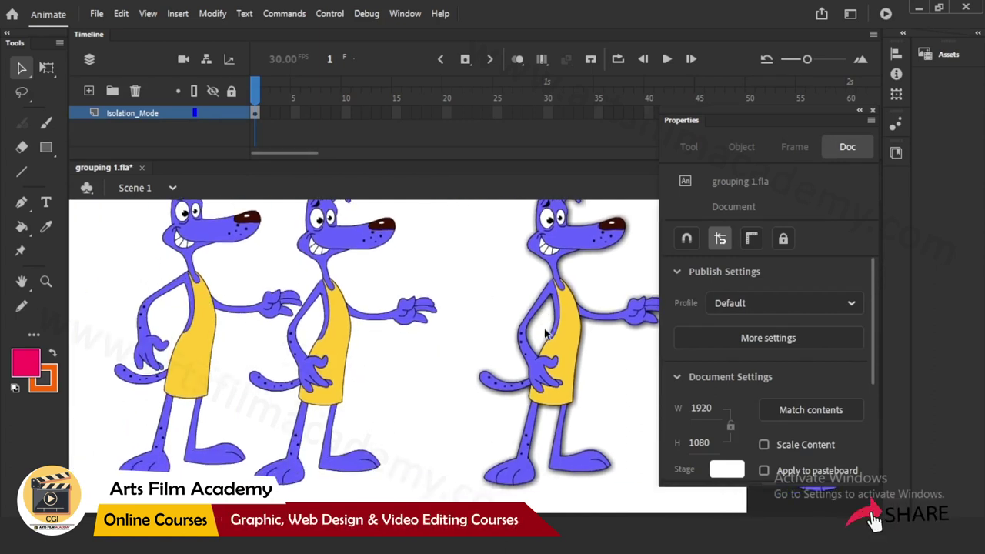
left_click_drag(576, 329, 473, 345)
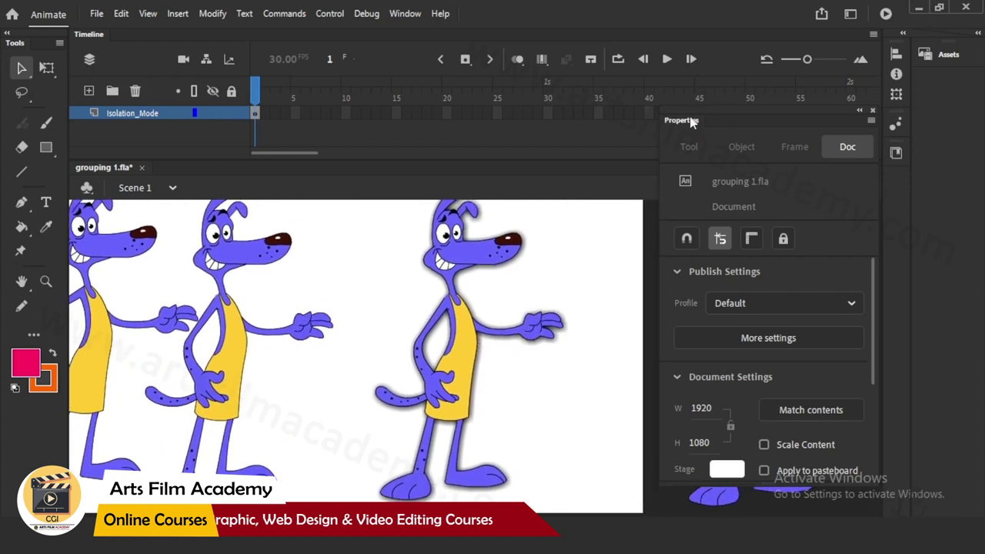
Select the three dogs on the stage together and move them onto the pasteboard left of the stage, keeping the Properties panel clear.
left_click_drag(707, 115, 745, 285)
key("ctrl+minus")
left_click_drag(286, 246, 616, 484)
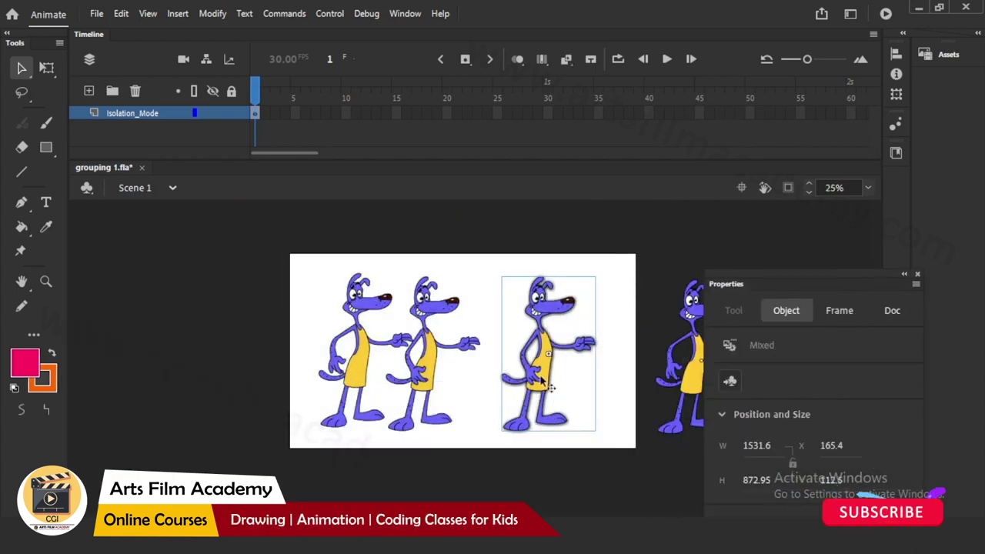
left_click_drag(544, 382, 244, 379)
left_click_drag(741, 284, 803, 283)
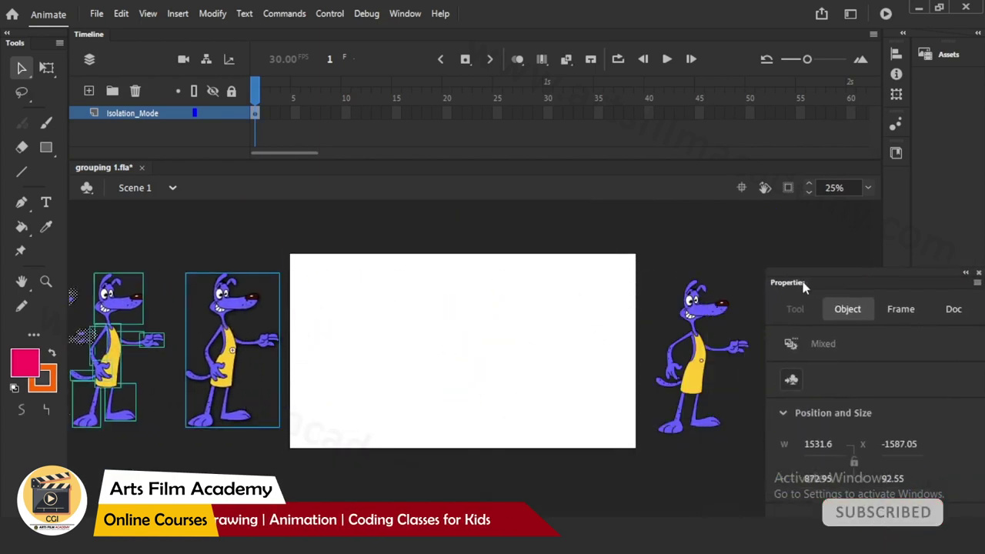
Move the dog made of separate graphic symbols from the pasteboard onto the empty stage.
mouse_move(616, 254)
left_mouse_down()
mouse_move(706, 352)
mouse_move(740, 465)
mouse_move(616, 256)
left_mouse_up()
left_click_drag(732, 354, 532, 386)
key("ctrl+equal")
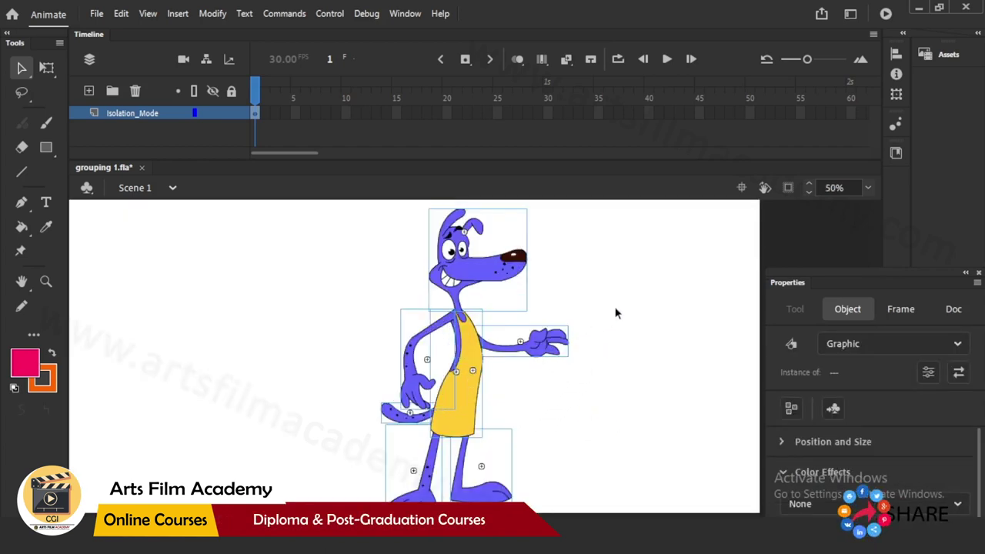
Move the movie clip dog with the drop shadow back onto the stage, left of the dog made of graphic symbols.
left_click(580, 340)
left_click_drag(570, 388, 585, 349)
left_click_drag(272, 334, 514, 350)
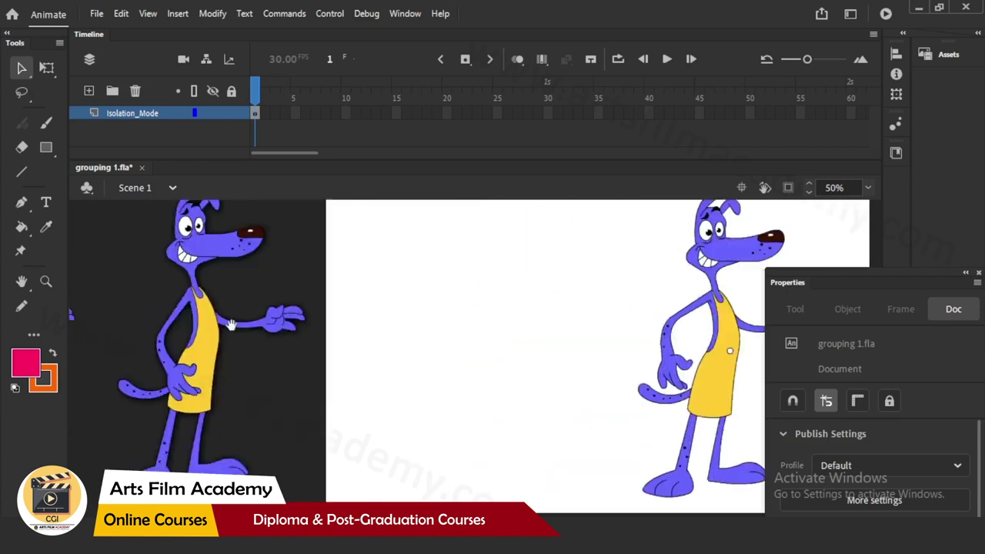
left_click_drag(83, 302, 231, 333)
left_click_drag(362, 276, 561, 288)
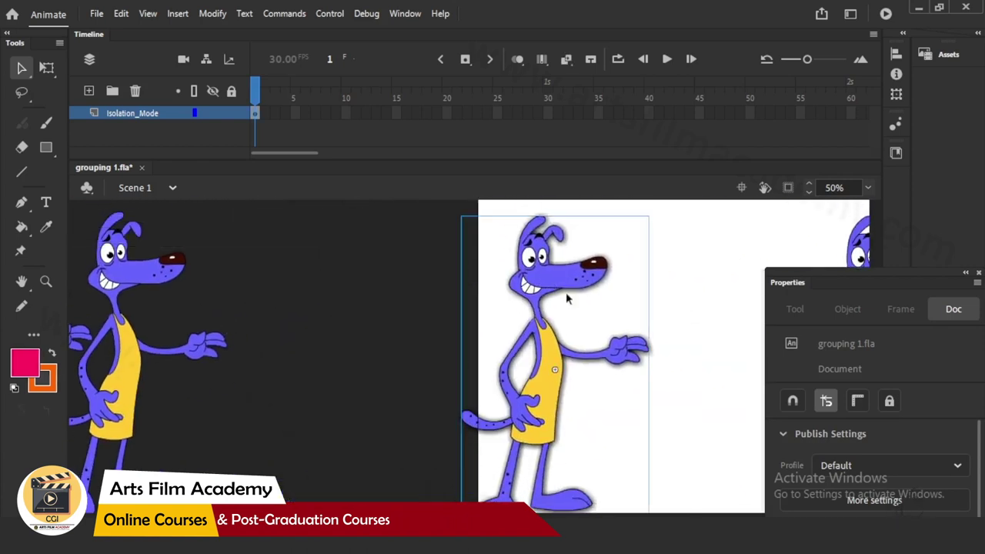
left_click_drag(550, 395, 314, 362)
left_click_drag(481, 314, 412, 354)
mouse_move(274, 370)
left_mouse_down()
mouse_move(262, 366)
mouse_move(269, 375)
left_mouse_up()
Inspect the graphic dog's head, body, arm, tail and leg symbols one by one, and reposition the Properties panel to show more options.
left_click(499, 311)
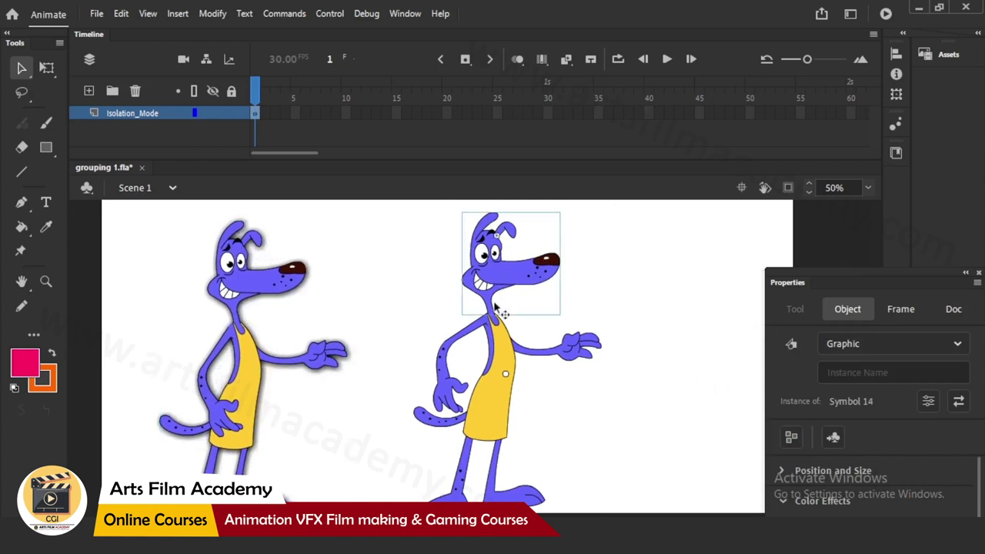
left_click(444, 392)
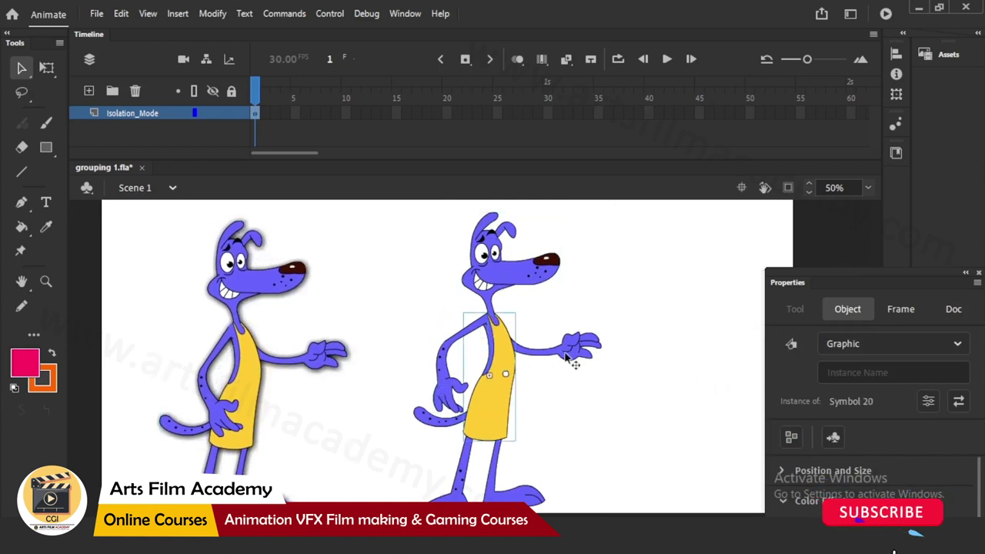
left_click(579, 351)
left_click(443, 423)
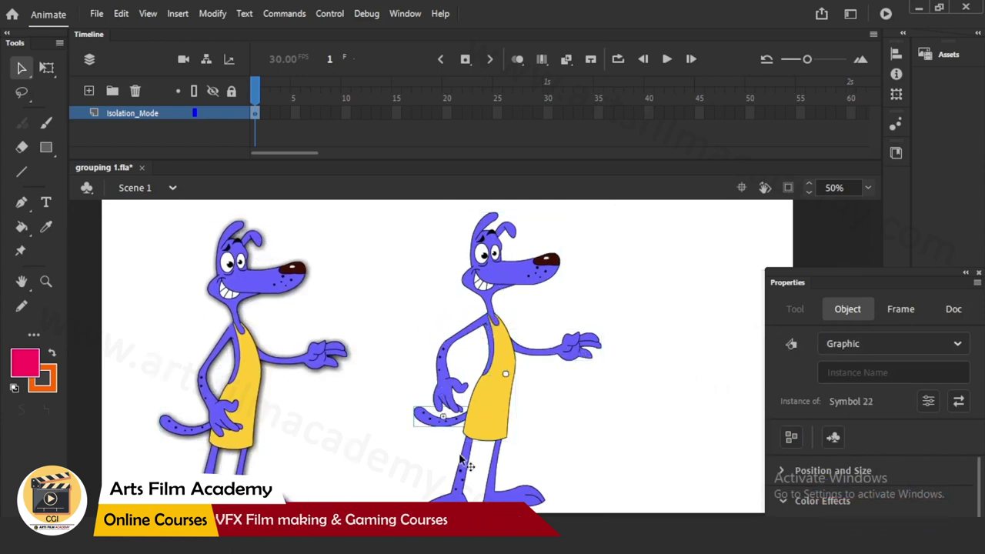
left_click(457, 493)
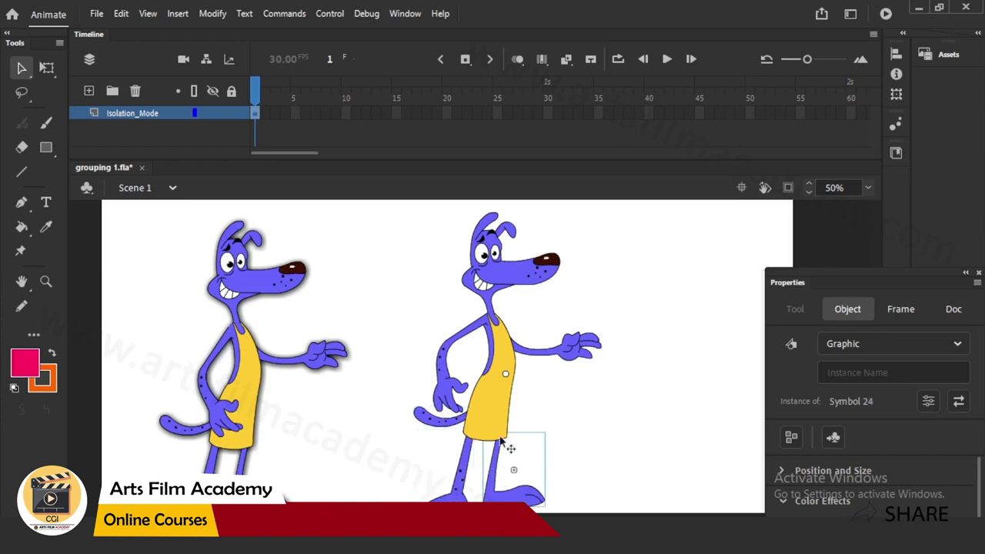
left_click(442, 372)
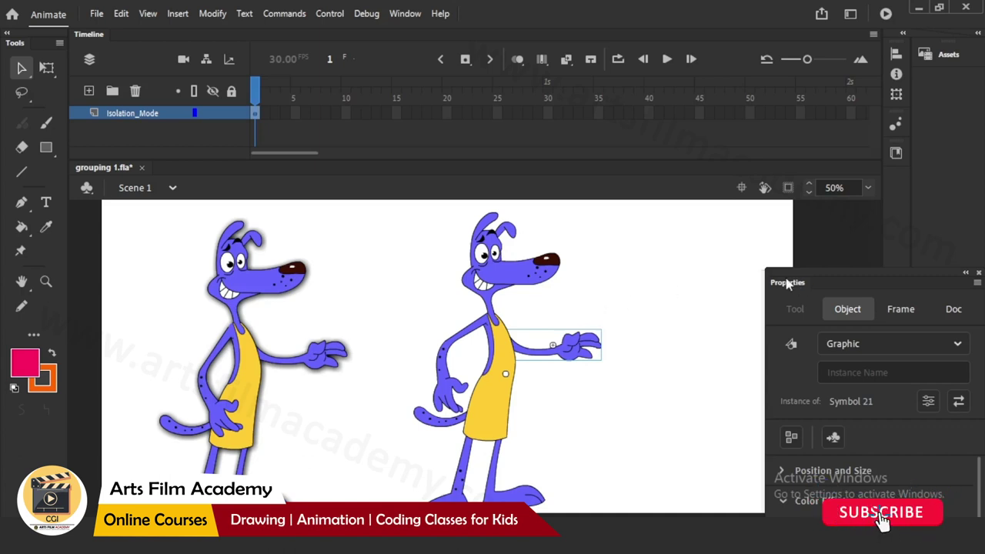
left_click_drag(787, 283, 731, 136)
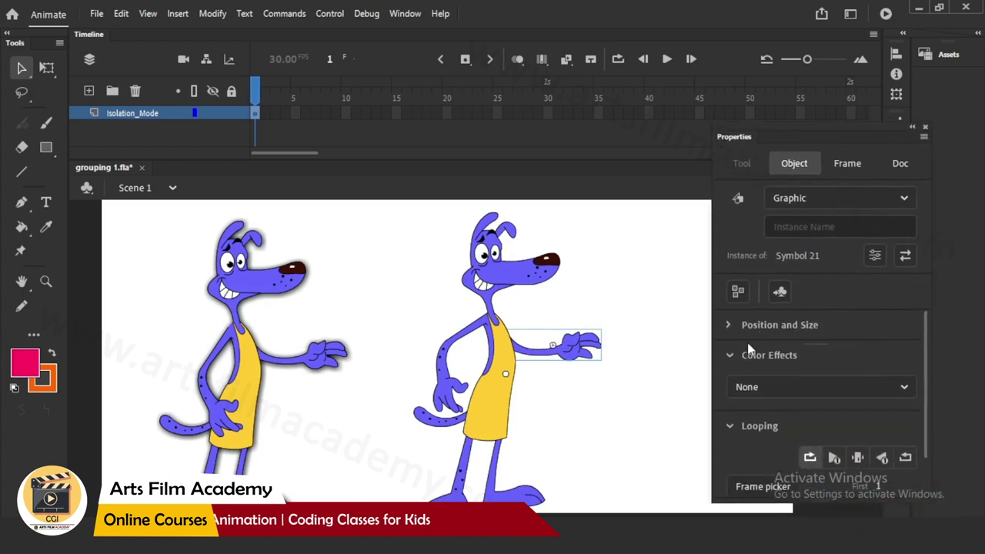